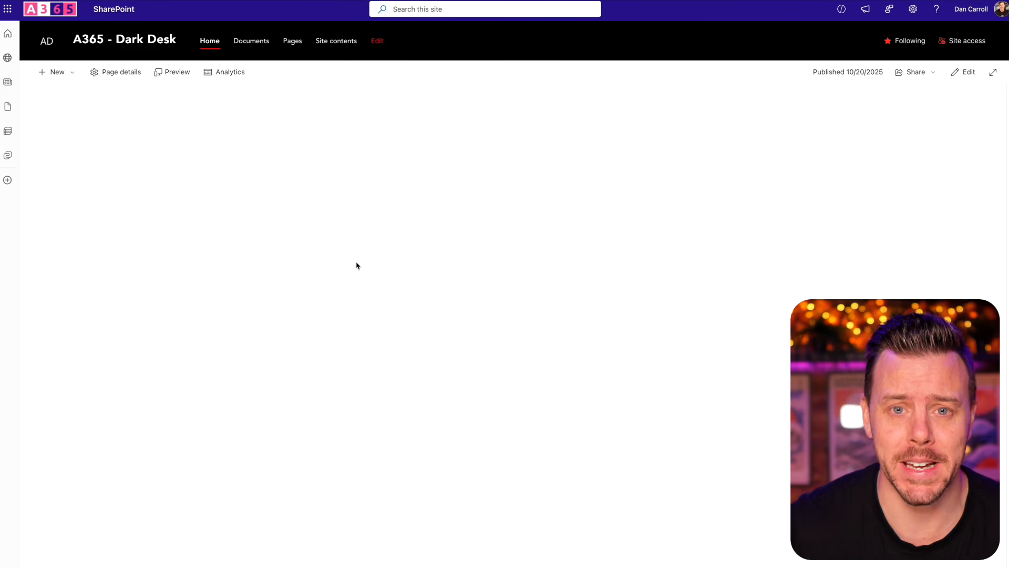
Open the Sith Theme from the site branding settings and inspect its primary and secondary colors.
click(913, 9)
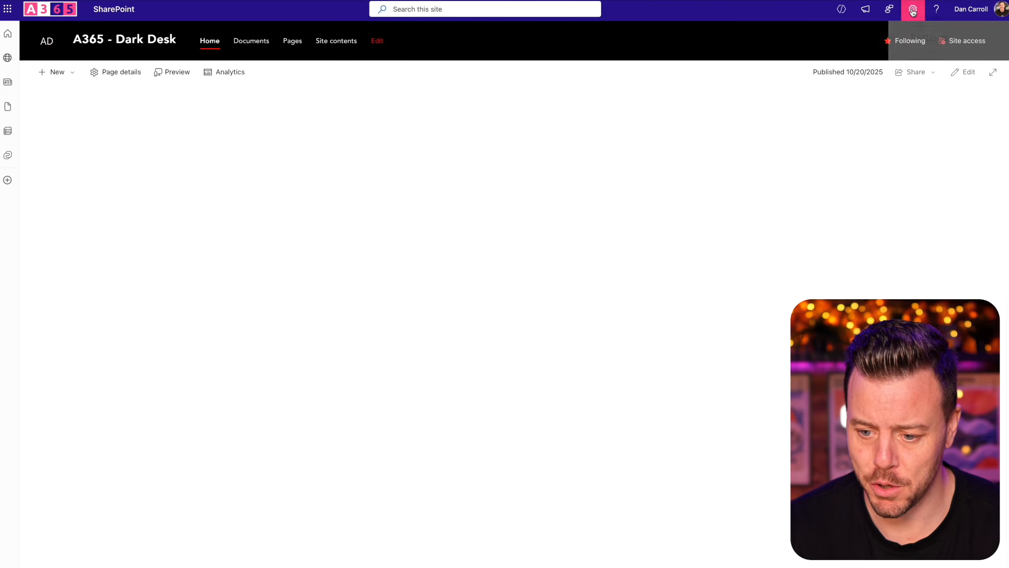
click(893, 210)
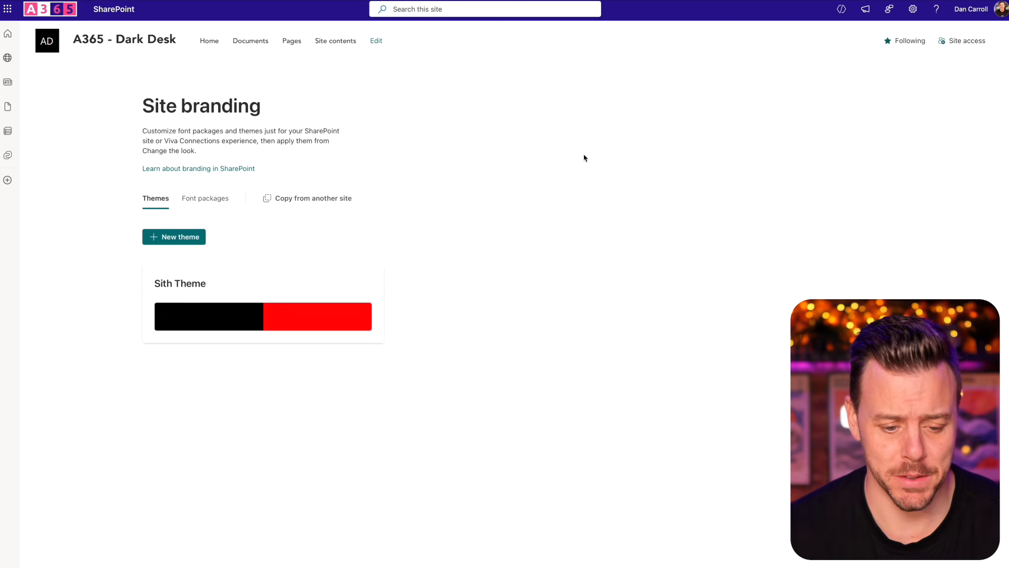
click(207, 292)
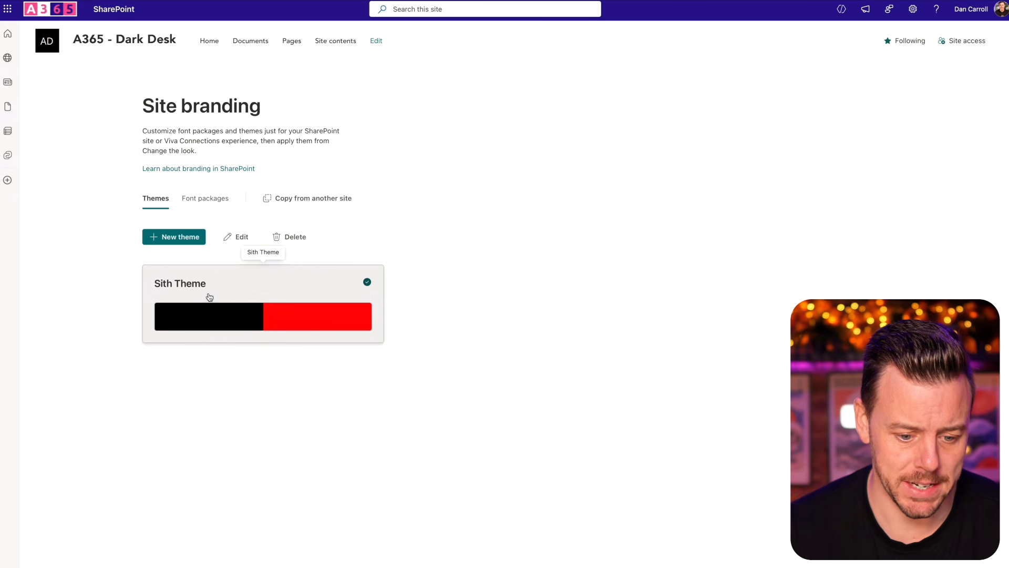
click(240, 237)
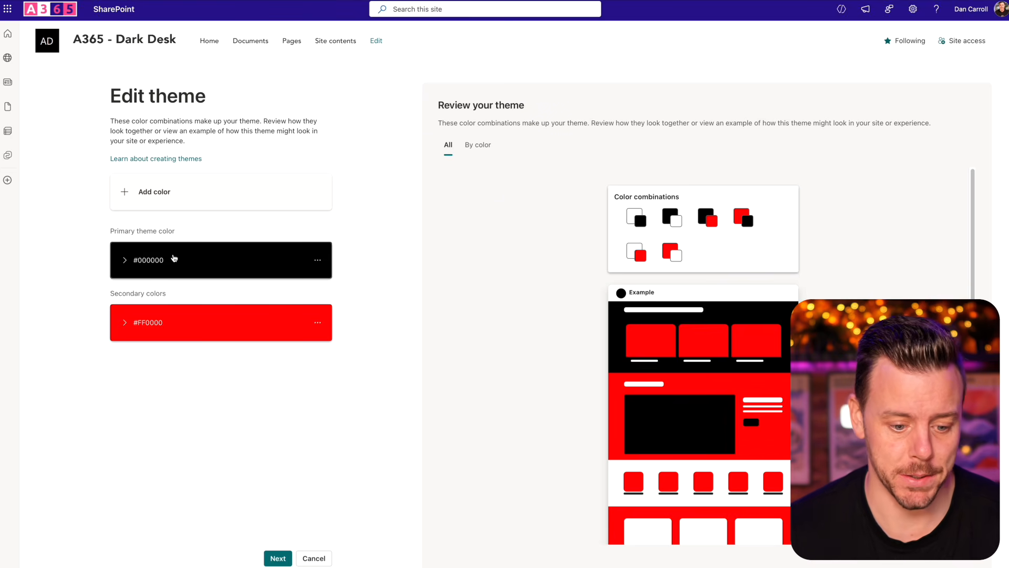
click(125, 261)
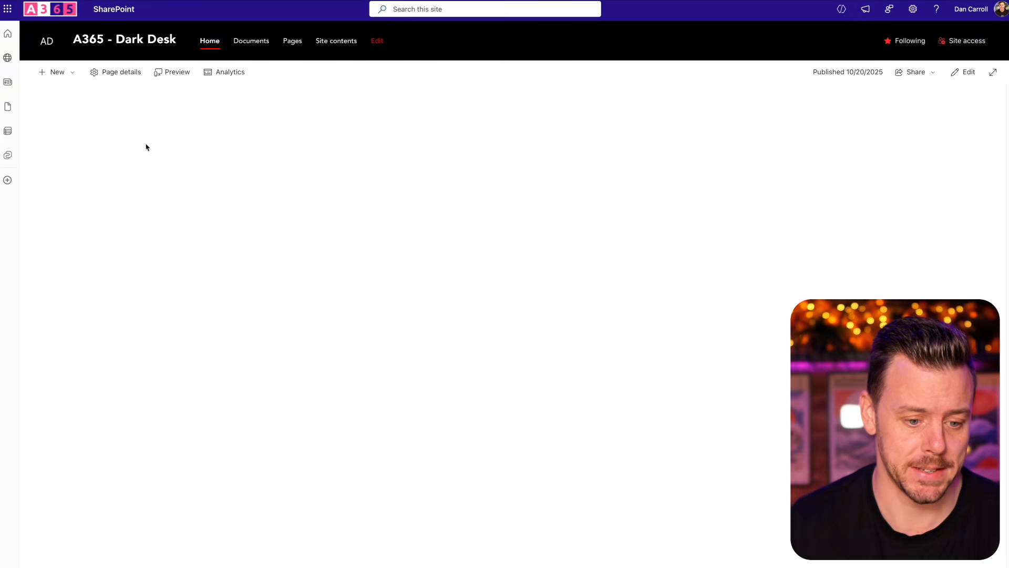
Start a new site page and preview the Visual topic introduction template from Microsoft.
click(58, 74)
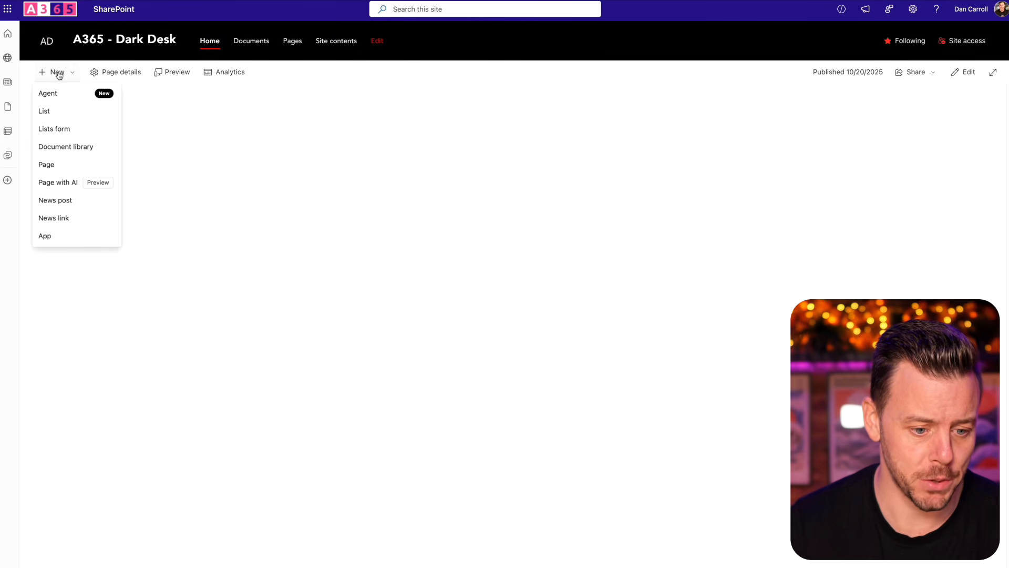
click(50, 165)
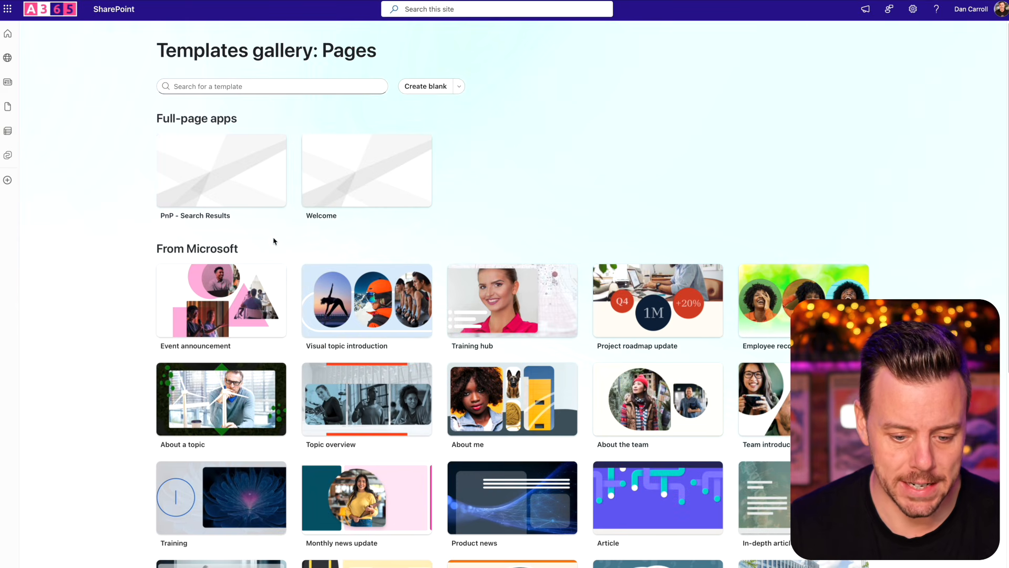
click(380, 306)
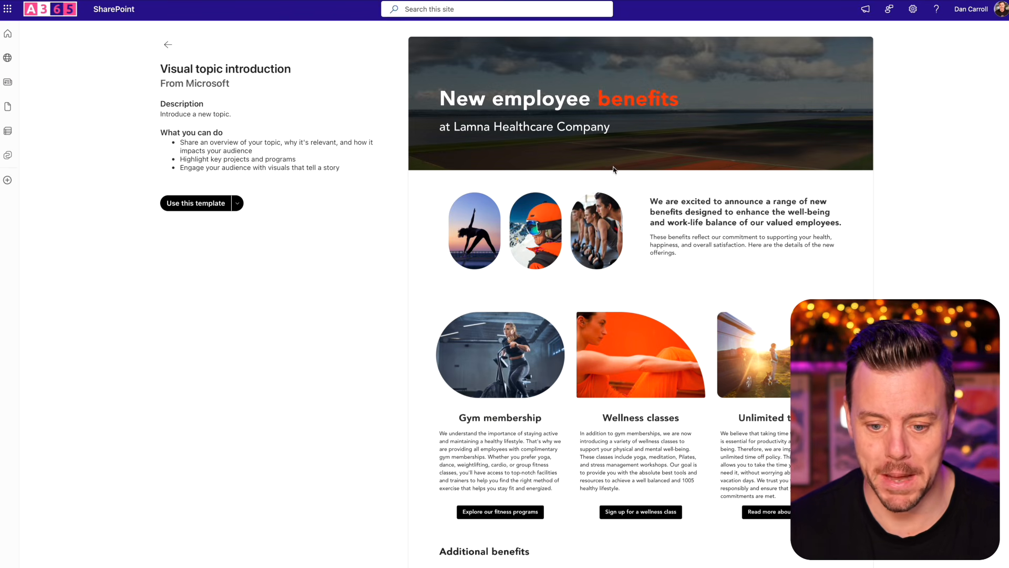
scroll(662, 146, down, 1)
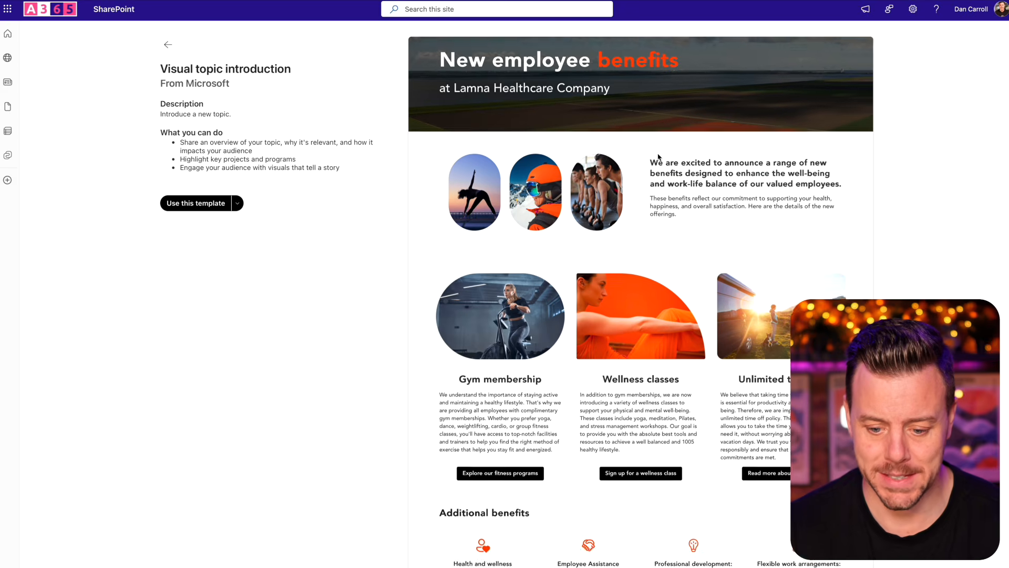
scroll(657, 159, up, 1)
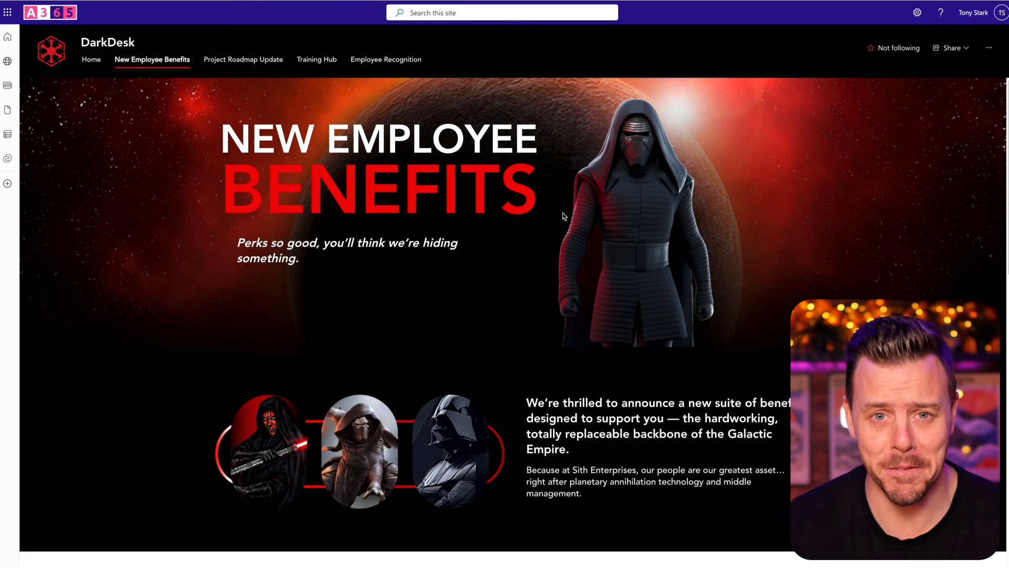
Examine the finished New Employee Benefits page on the DarkDesk site, from the hero banner down to the closing contact section.
scroll(562, 218, down, 5)
scroll(554, 238, down, 1)
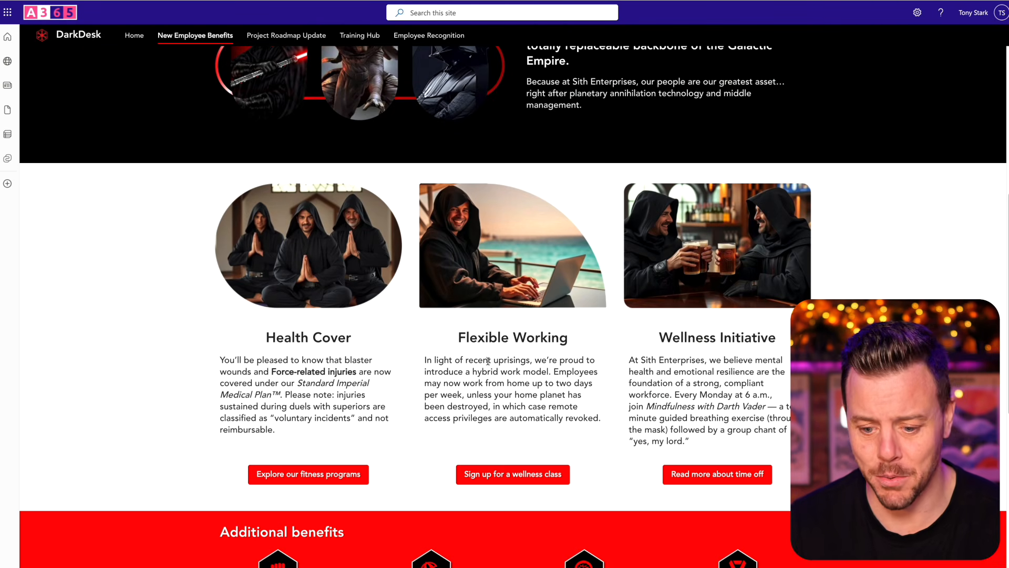
scroll(584, 332, down, 3)
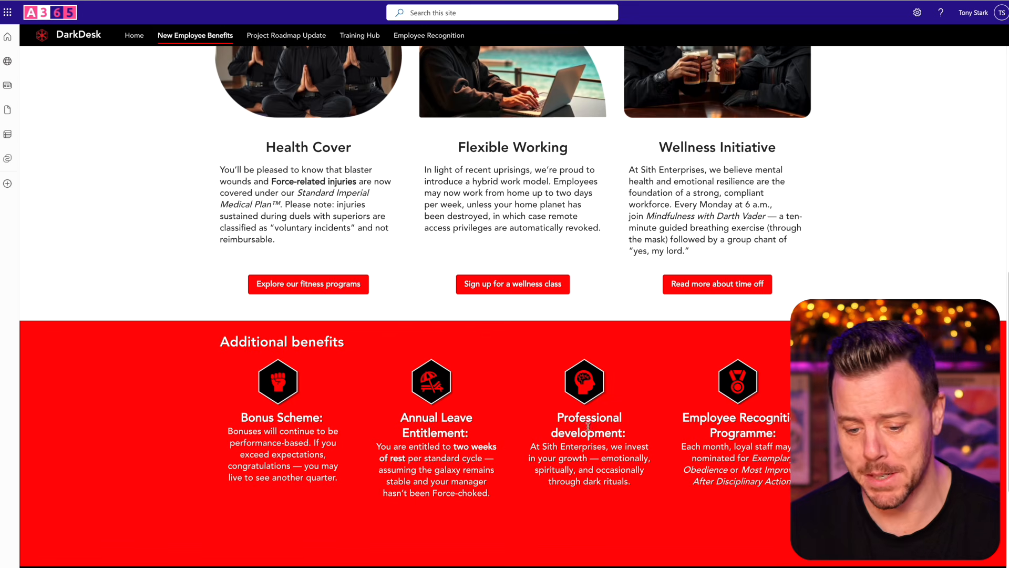
scroll(715, 431, down, 3)
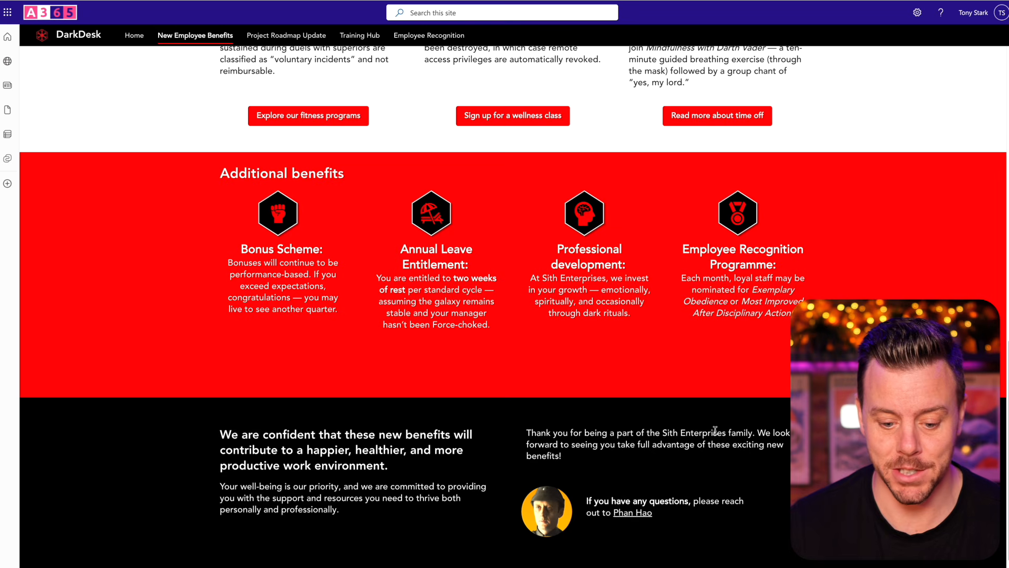
scroll(675, 457, up, 10)
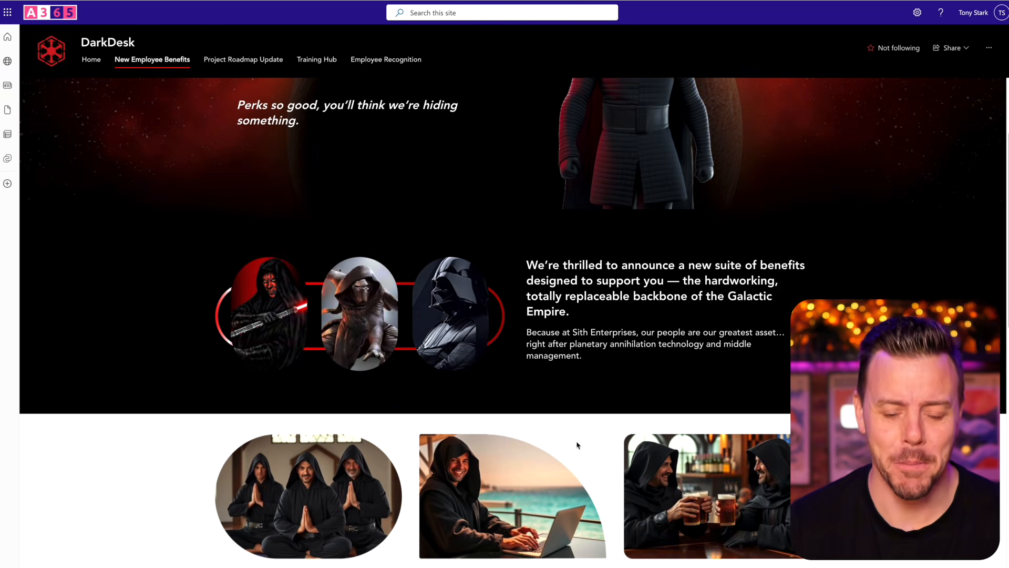
scroll(577, 442, up, 3)
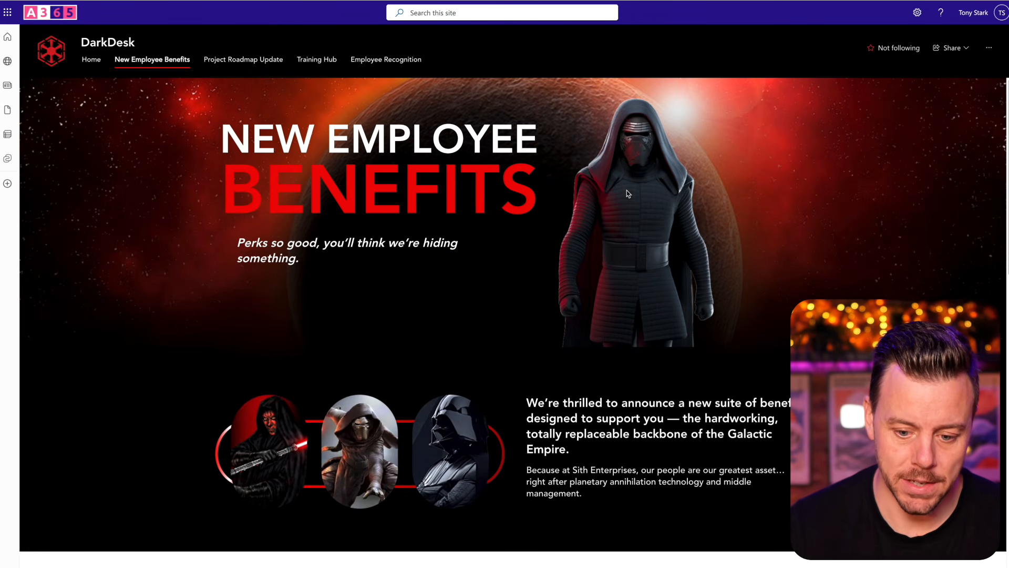
scroll(524, 237, down, 1)
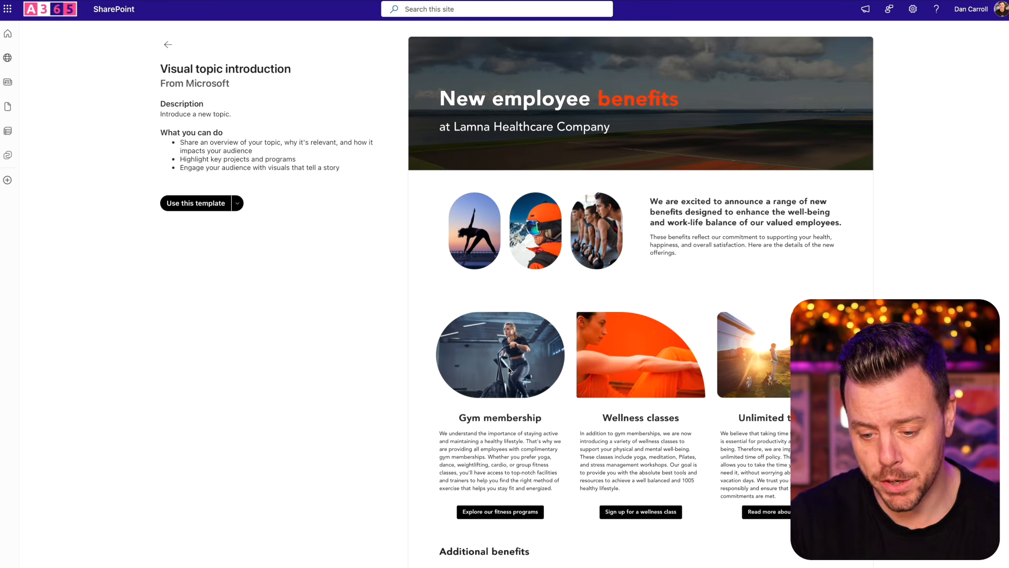
Review the Visual topic introduction template's layout and create the page from it.
scroll(521, 361, down, 1)
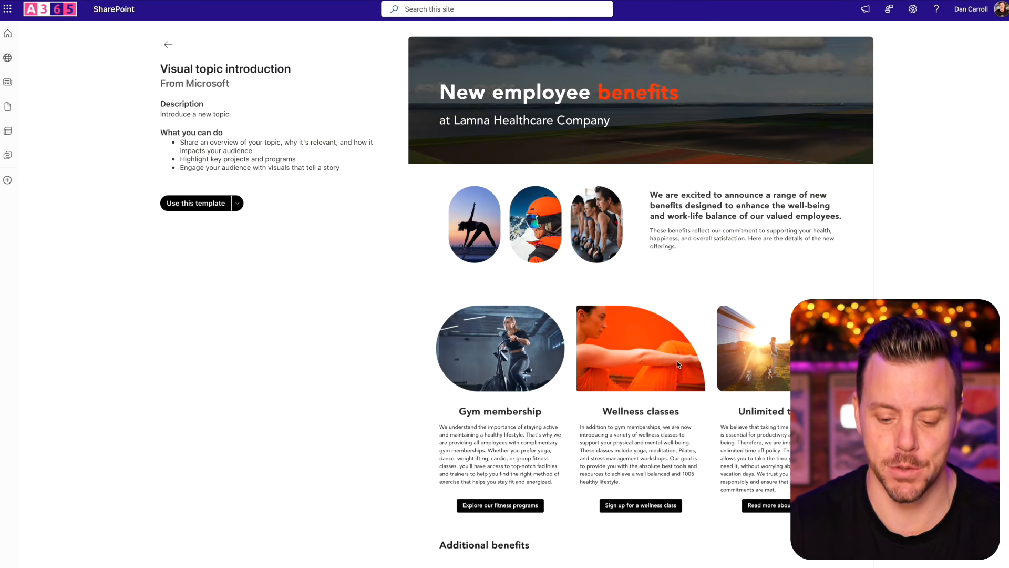
scroll(652, 322, down, 4)
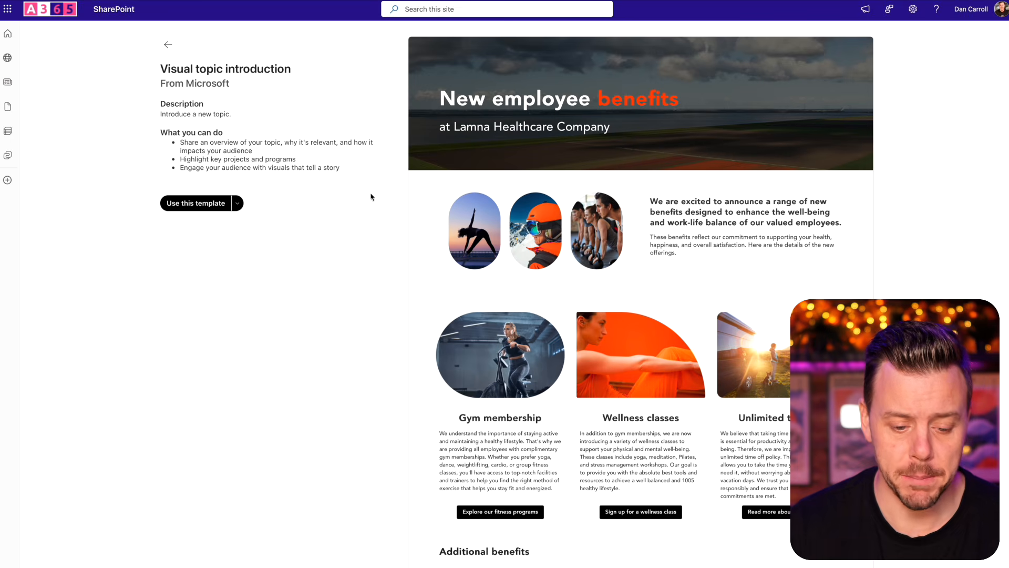
click(183, 208)
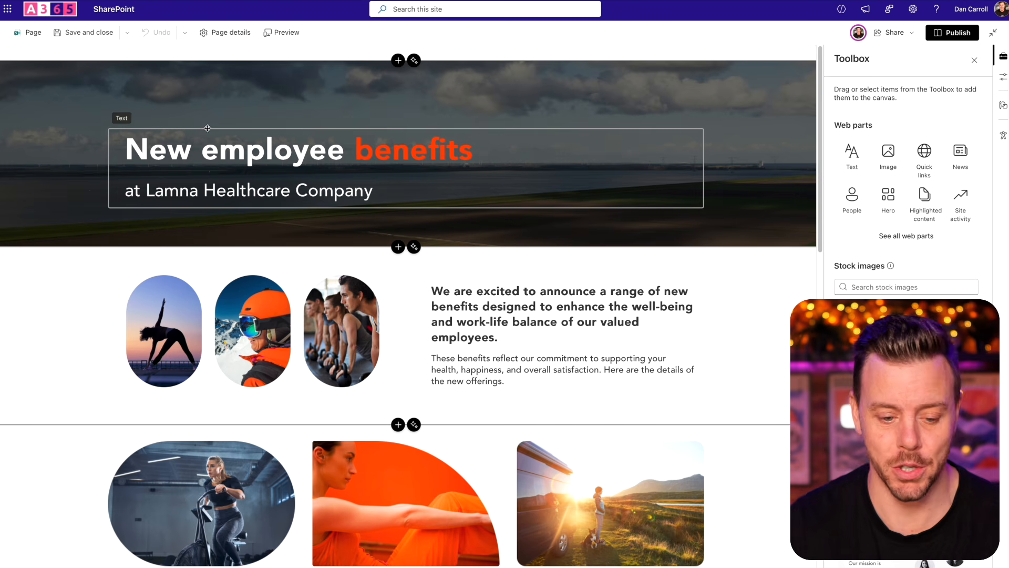
Replace the banner's entire heading and subtitle text with "NEW EMPLOYEE".
click(221, 166)
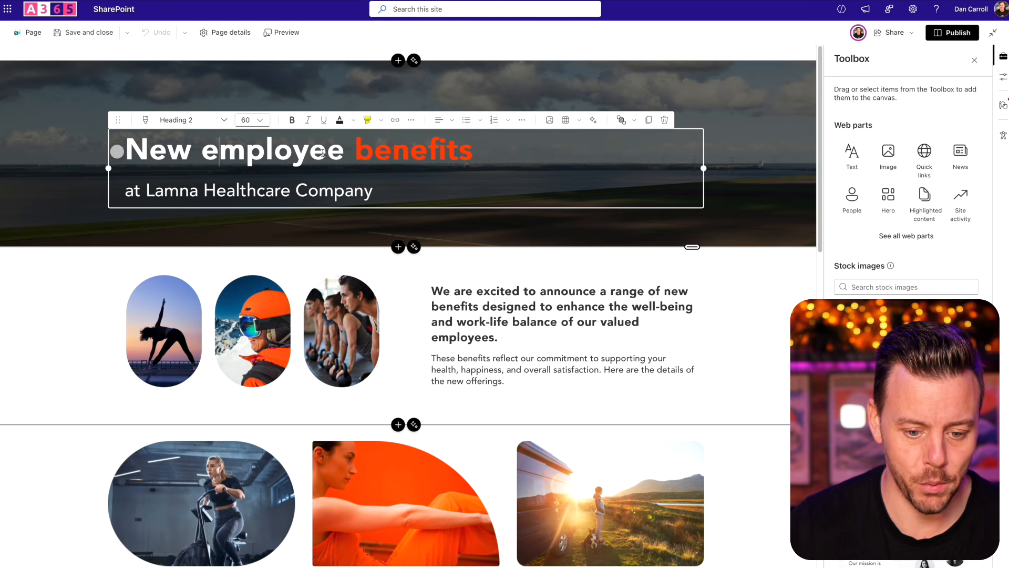
drag(354, 152, 398, 188)
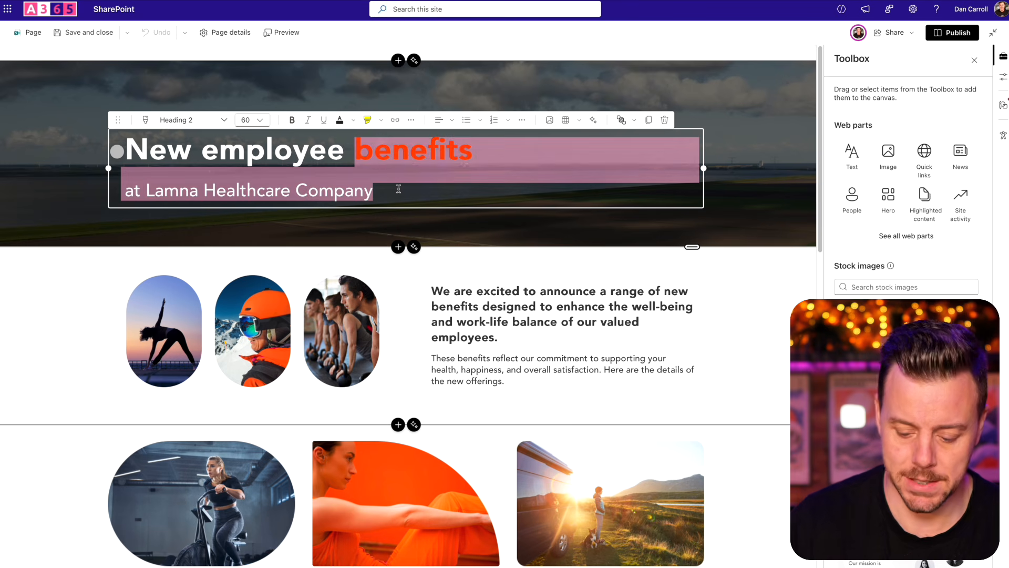
key(BackSpace)
key(ctrl+a)
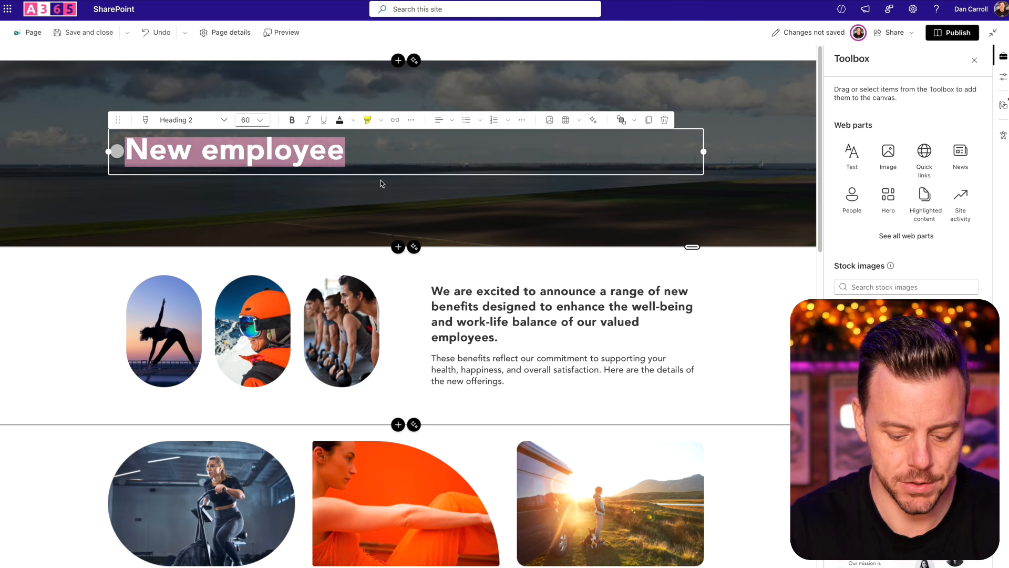
text(NEW )
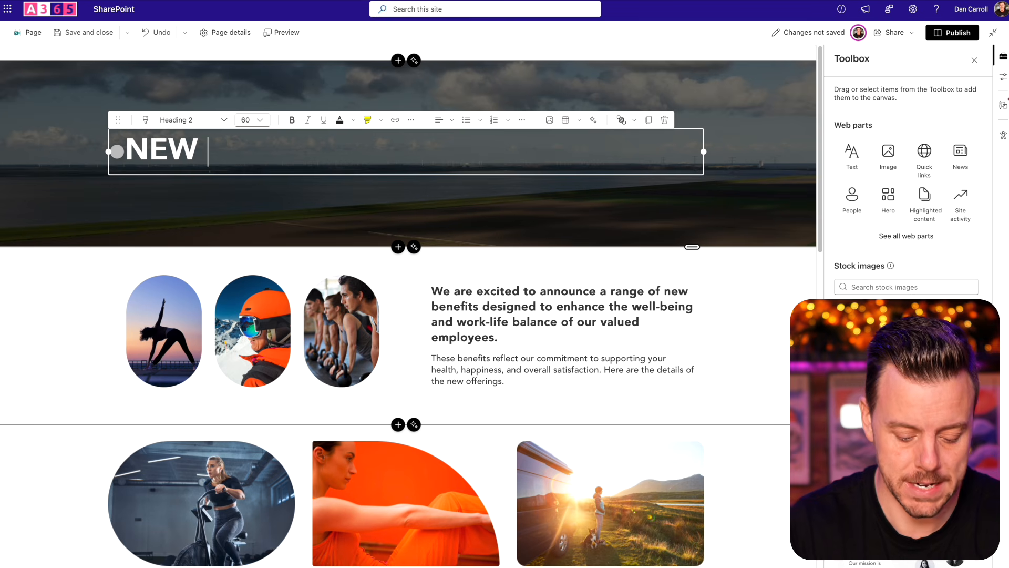
text(EMPLOYEE)
Set the font size of the NEW EMPLOYEE banner heading to 80.
drag(385, 155, 110, 151)
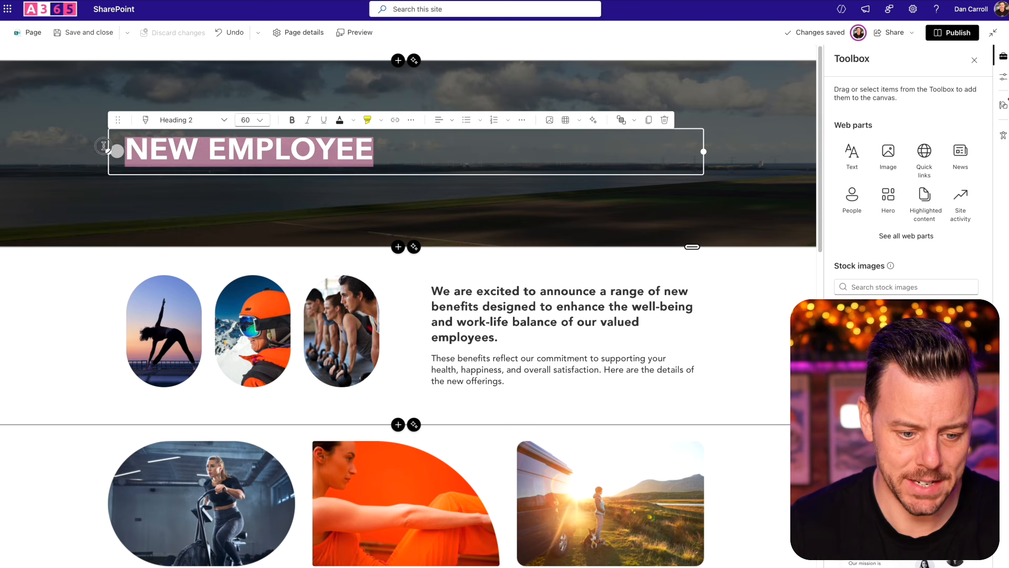
click(254, 161)
drag(386, 152, 110, 151)
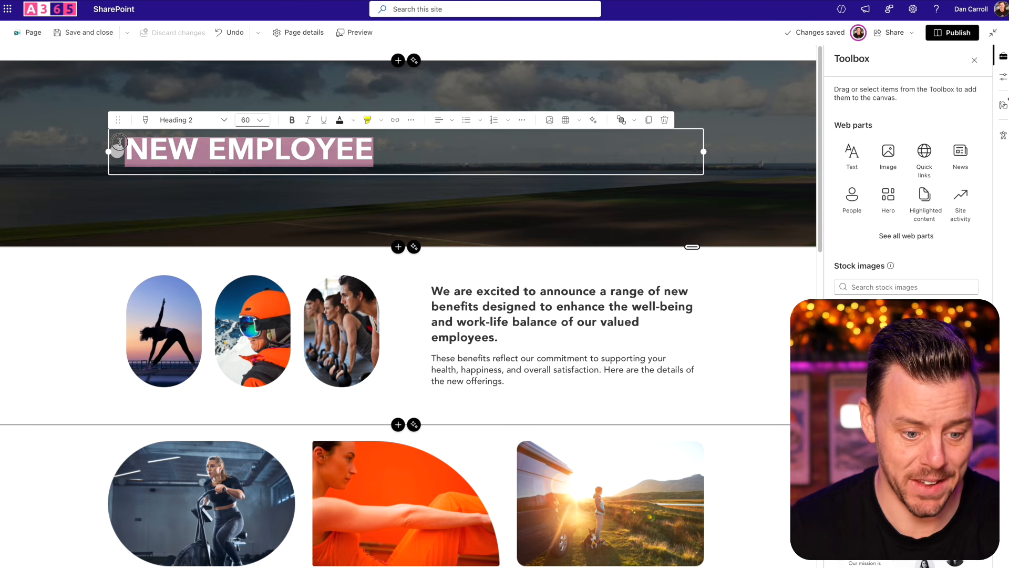
click(266, 124)
text(80)
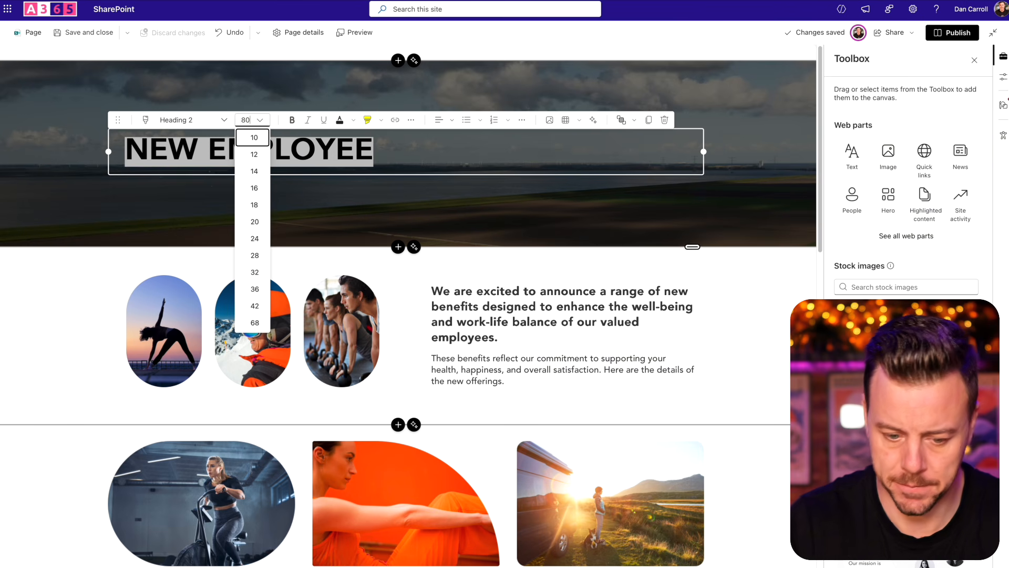
click(475, 151)
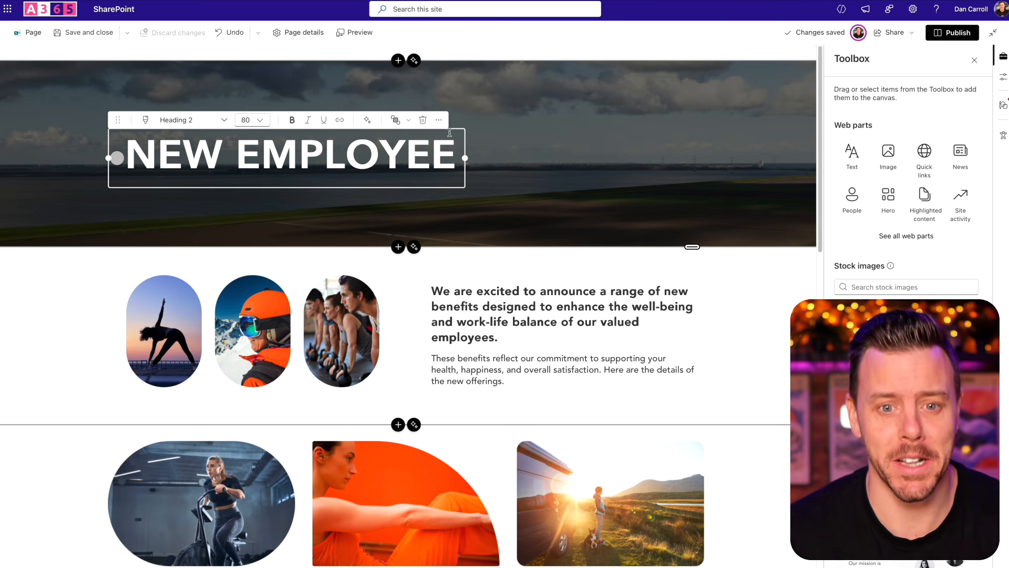
Duplicate the NEW EMPLOYEE text box, place the copy directly beneath the original, and change its text to "BENEFITS".
click(438, 119)
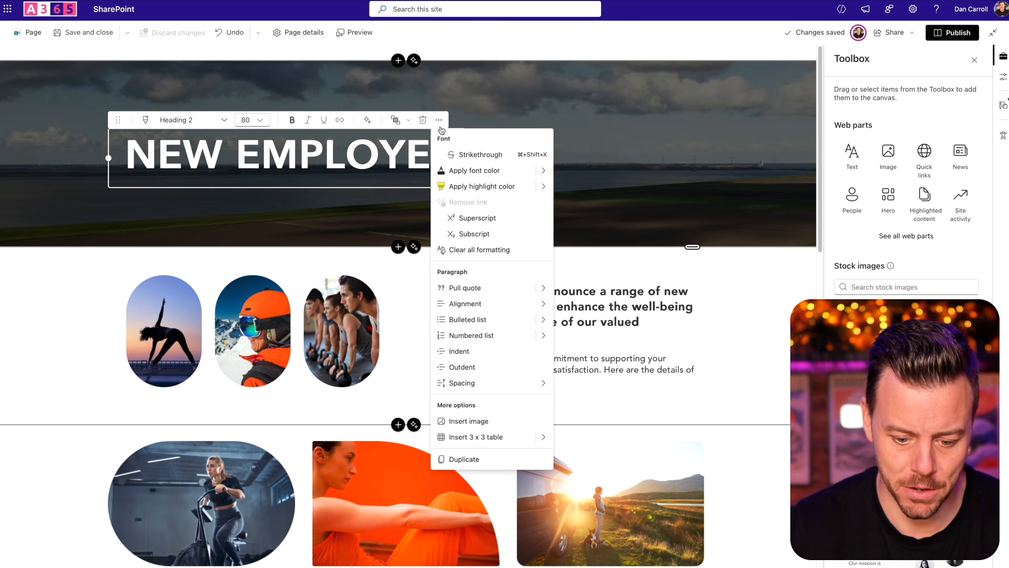
click(481, 458)
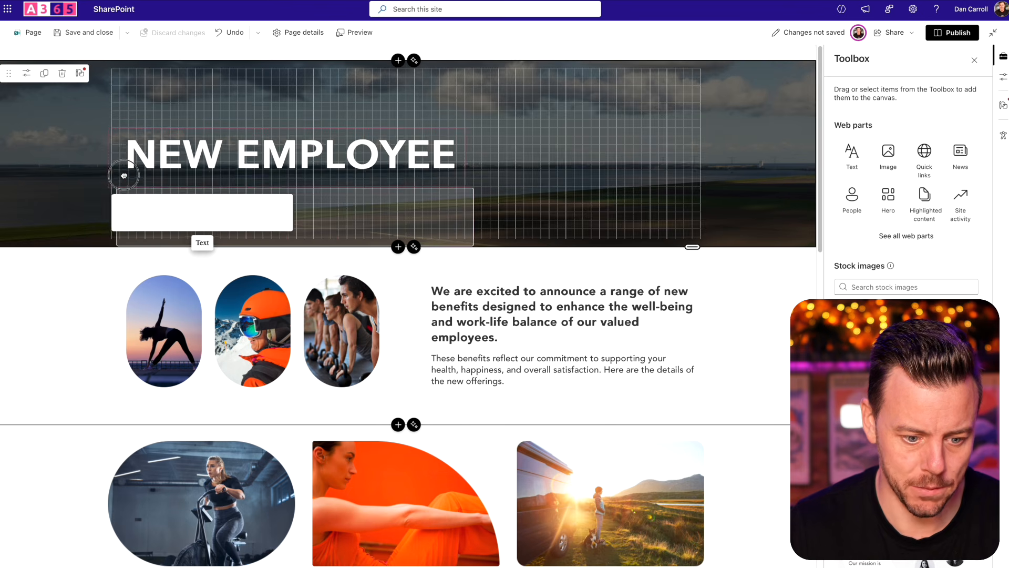
text(BENEFI)
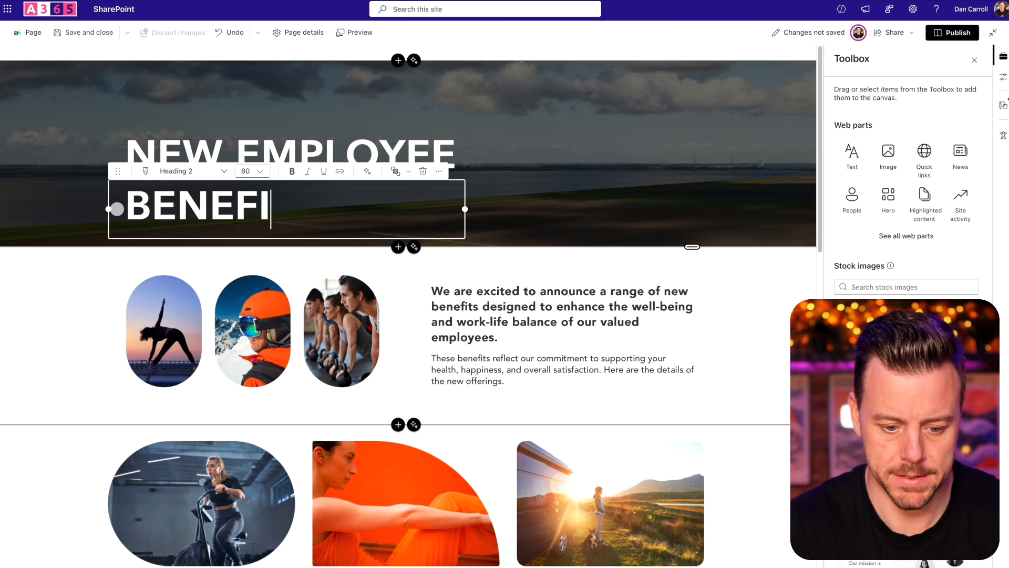
Set the font color of the BENEFITS banner text to red.
click(439, 170)
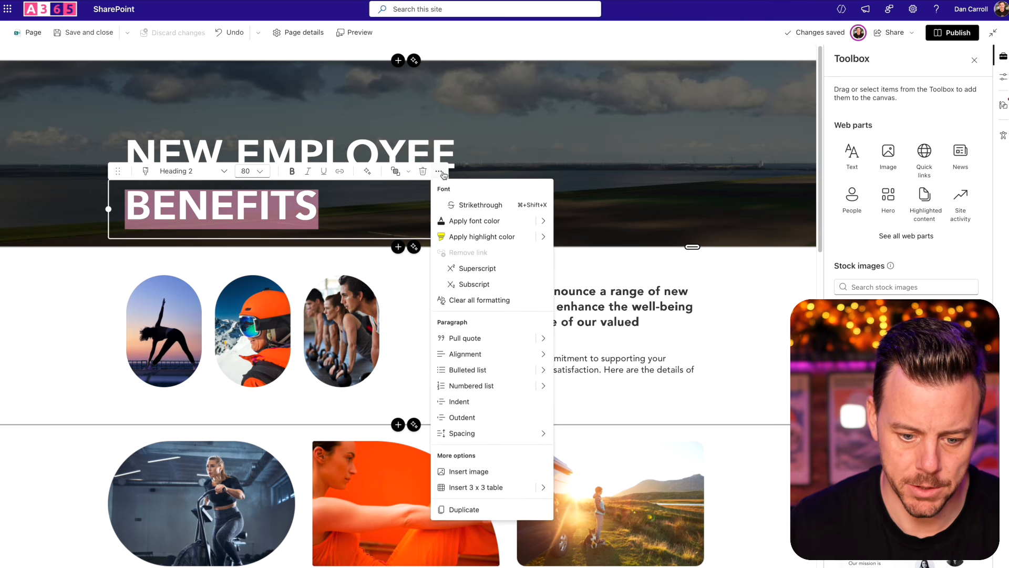
click(543, 221)
click(537, 316)
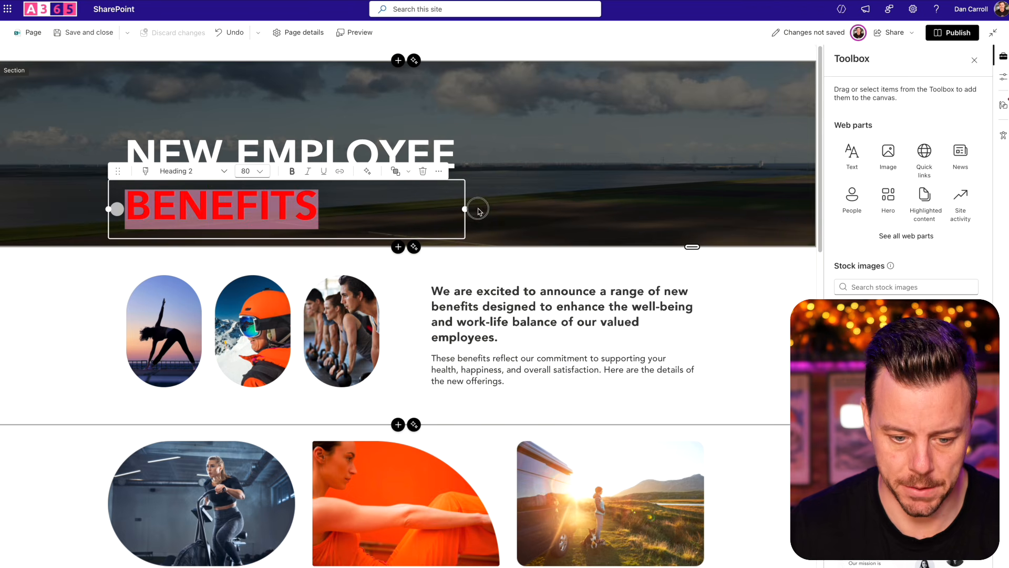
click(475, 210)
click(323, 210)
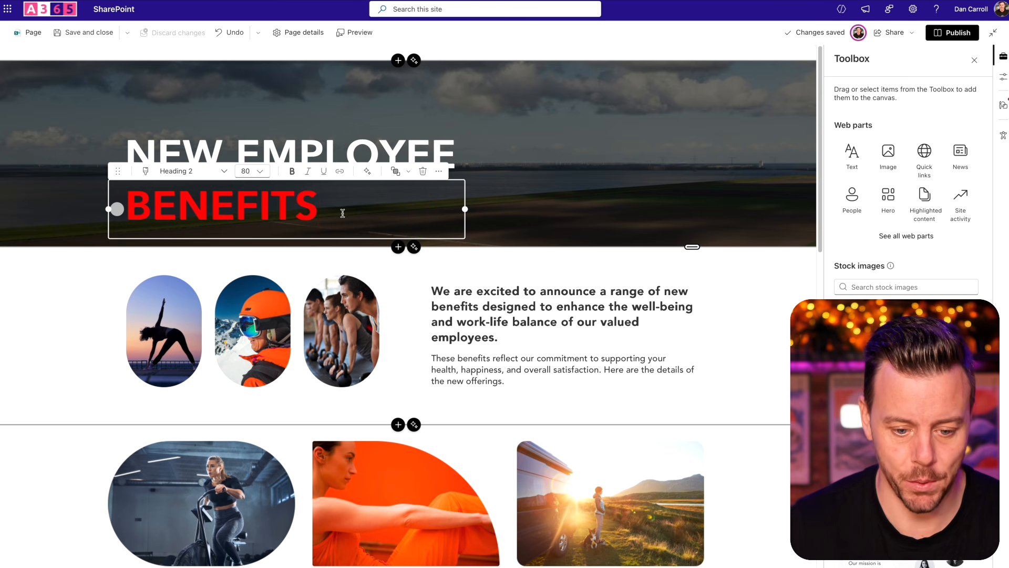
Set the font size of the banner's red BENEFITS text to 138.
drag(342, 209, 110, 203)
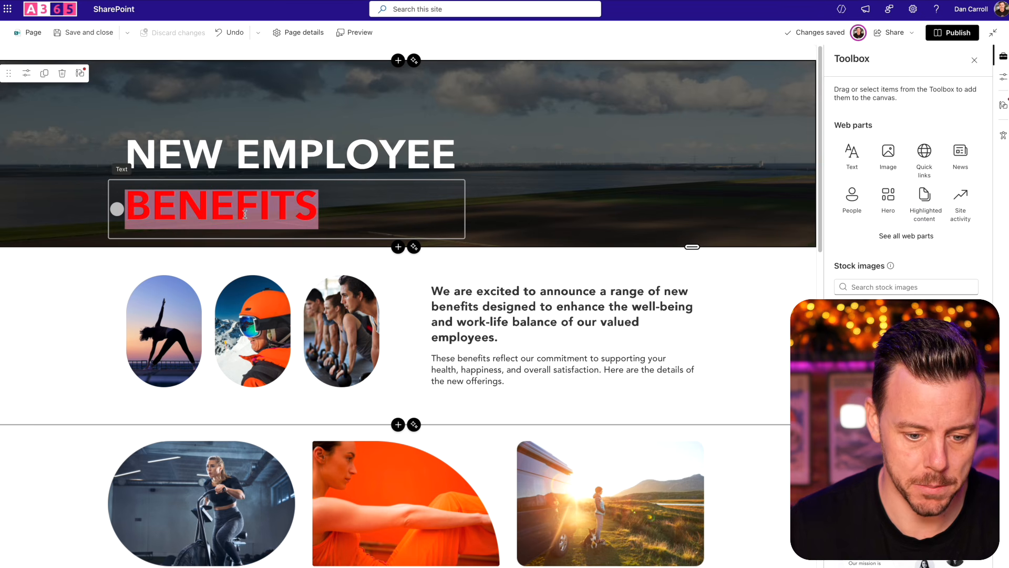
click(139, 210)
drag(319, 210, 112, 207)
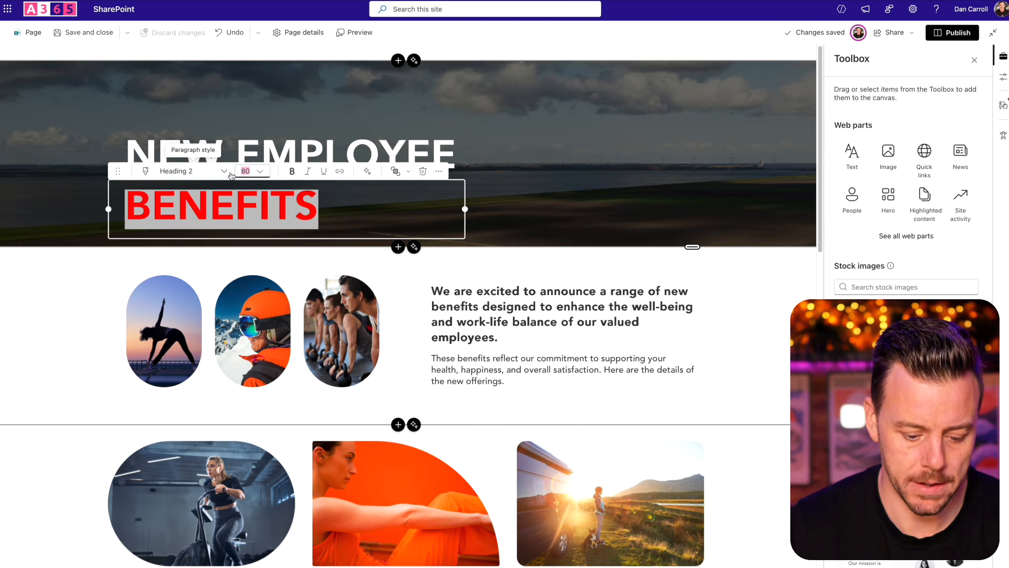
text(13)
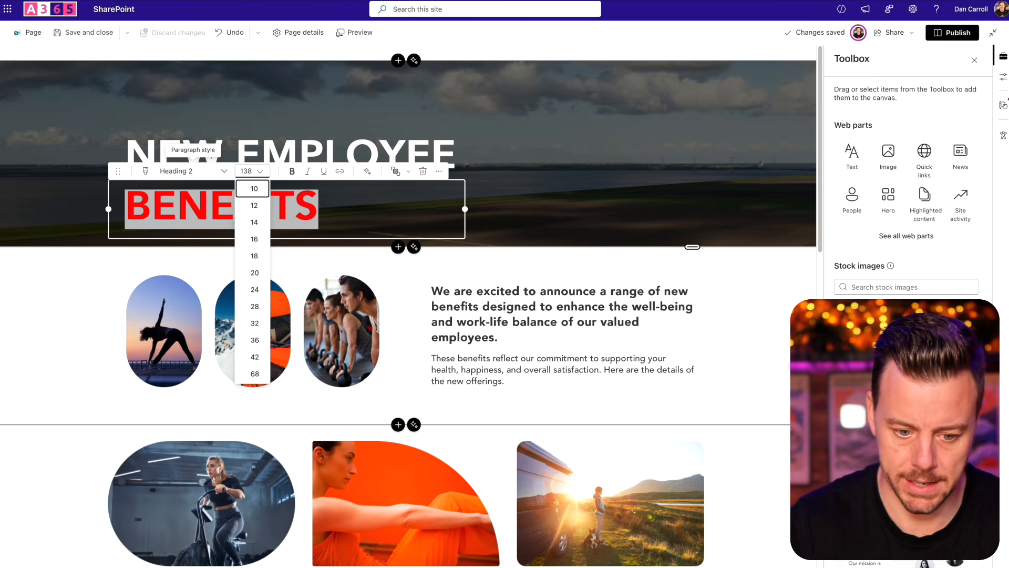
key(Return)
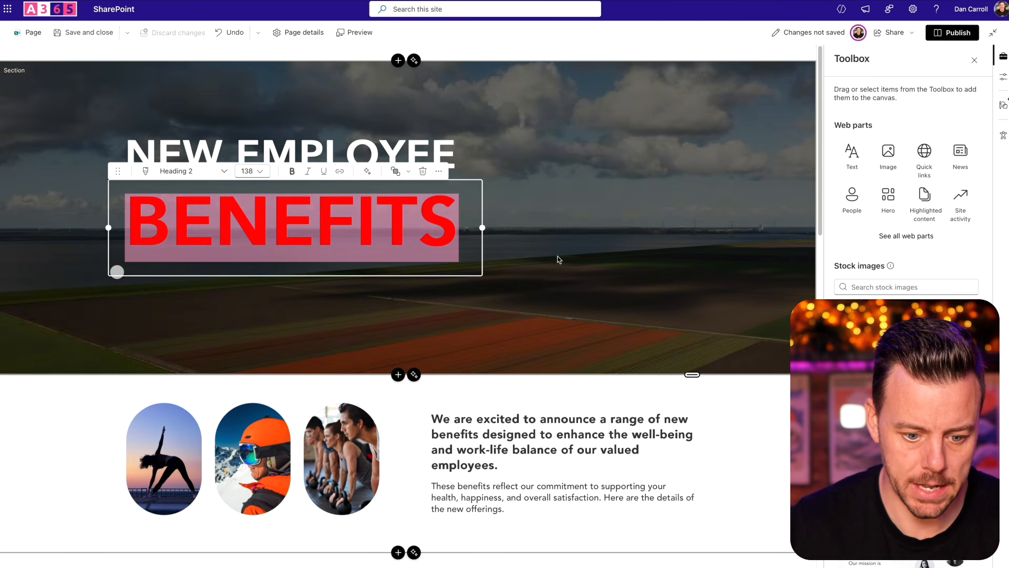
click(559, 260)
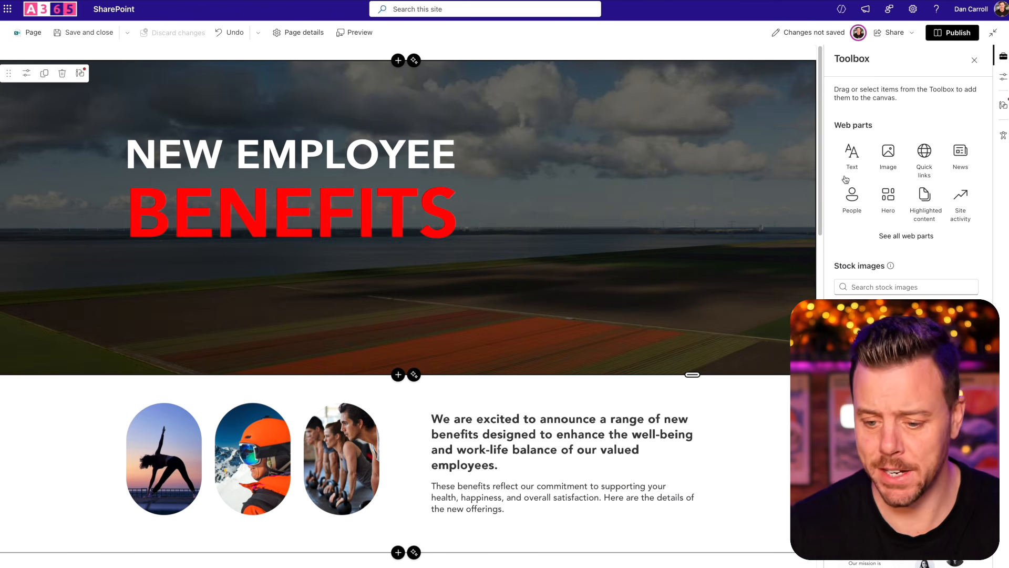
Add a text box reading "Benefits so good you'll think we're hiding something" in larger bold text directly beneath BENEFITS in the banner.
drag(851, 155, 632, 167)
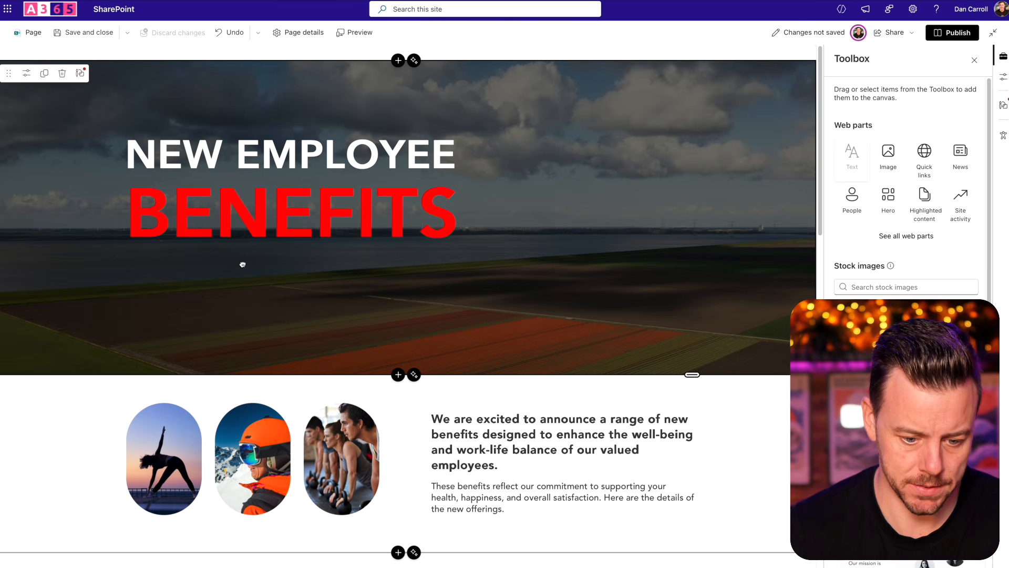
drag(242, 264, 202, 78)
text(Be)
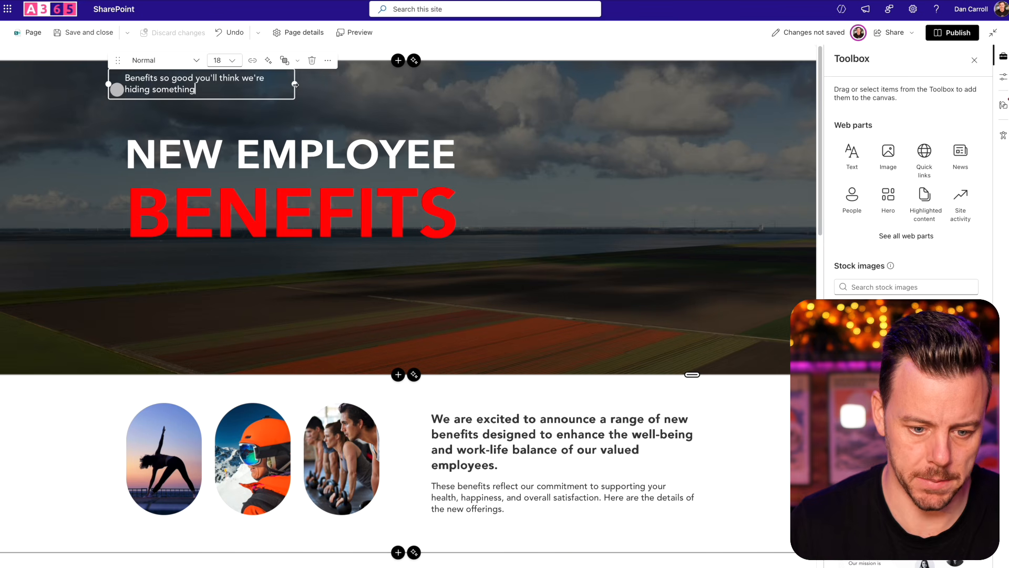
drag(337, 78, 126, 77)
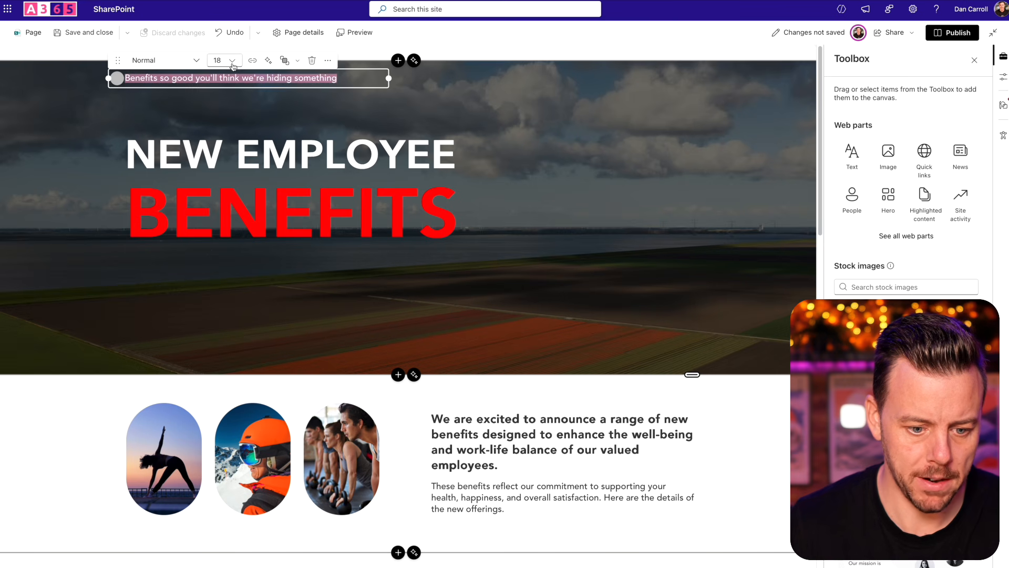
drag(117, 94, 122, 244)
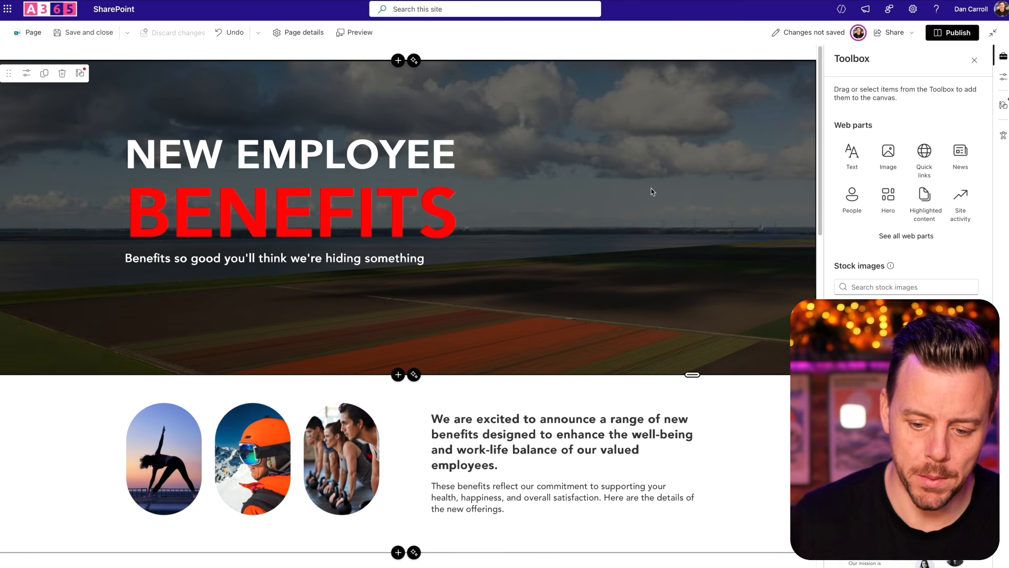
Start replacing the banner section's background image and search the stock images for "red planet".
click(1004, 77)
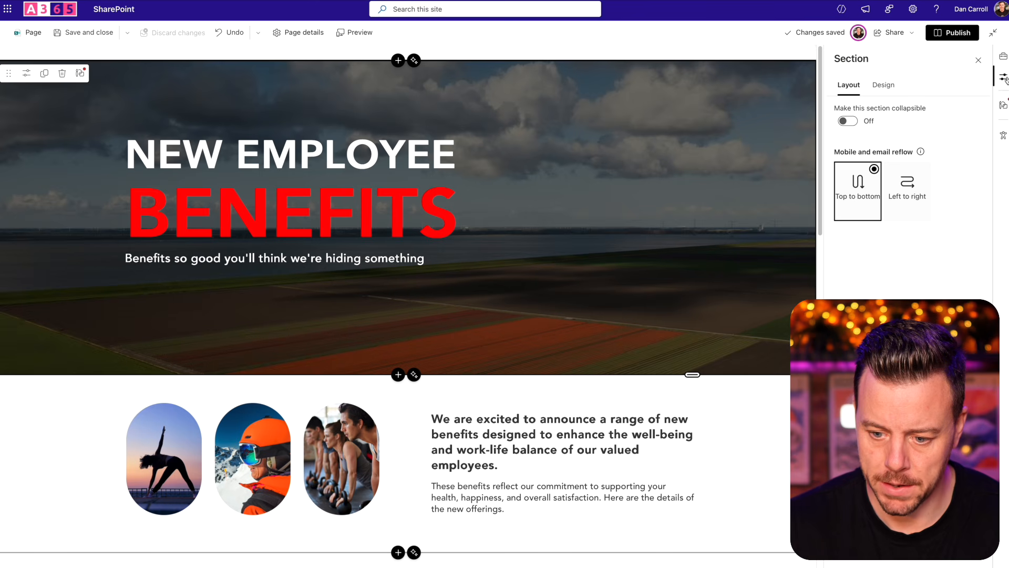
click(888, 86)
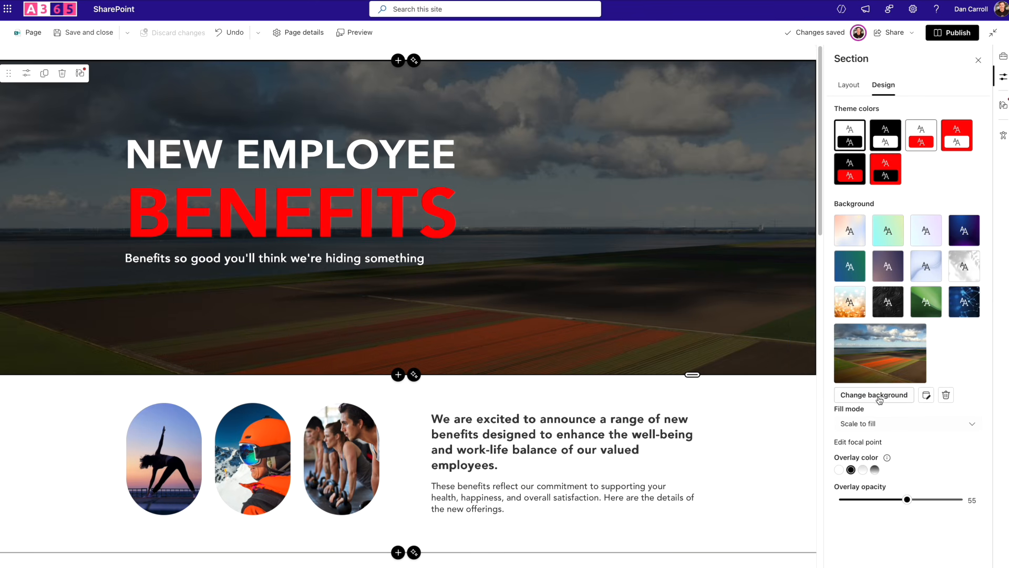
click(880, 398)
click(126, 104)
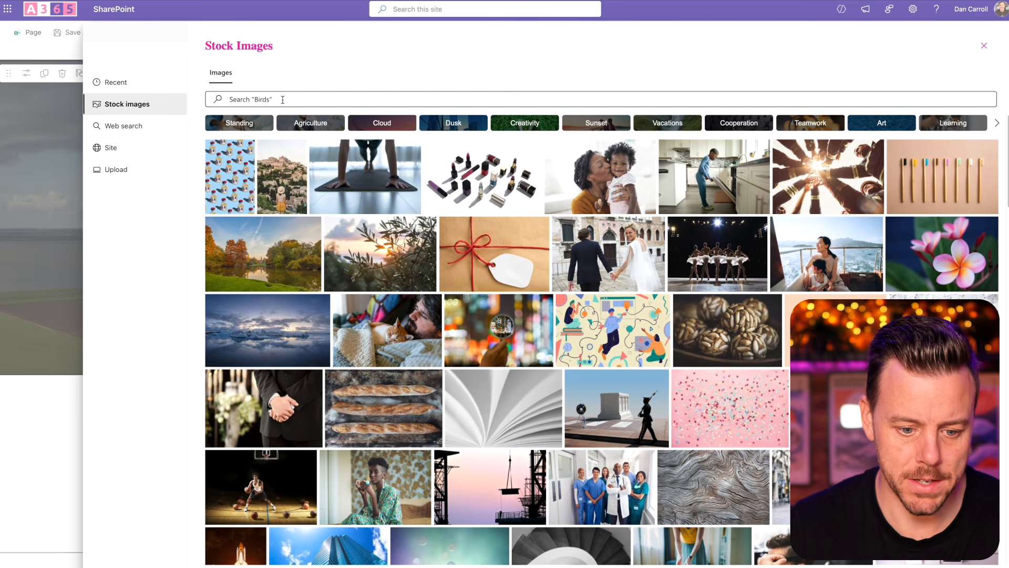
click(280, 100)
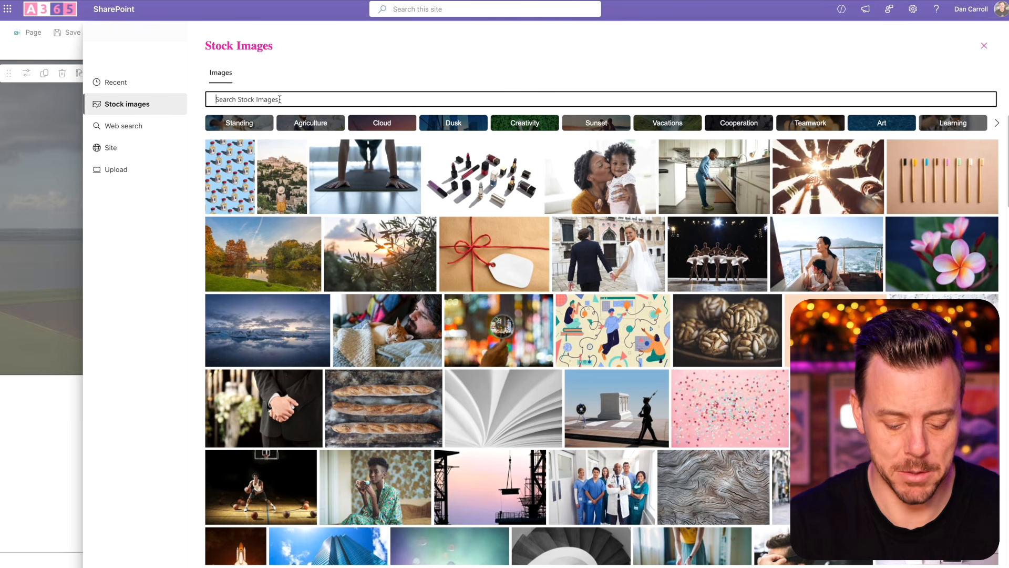
text(red planet)
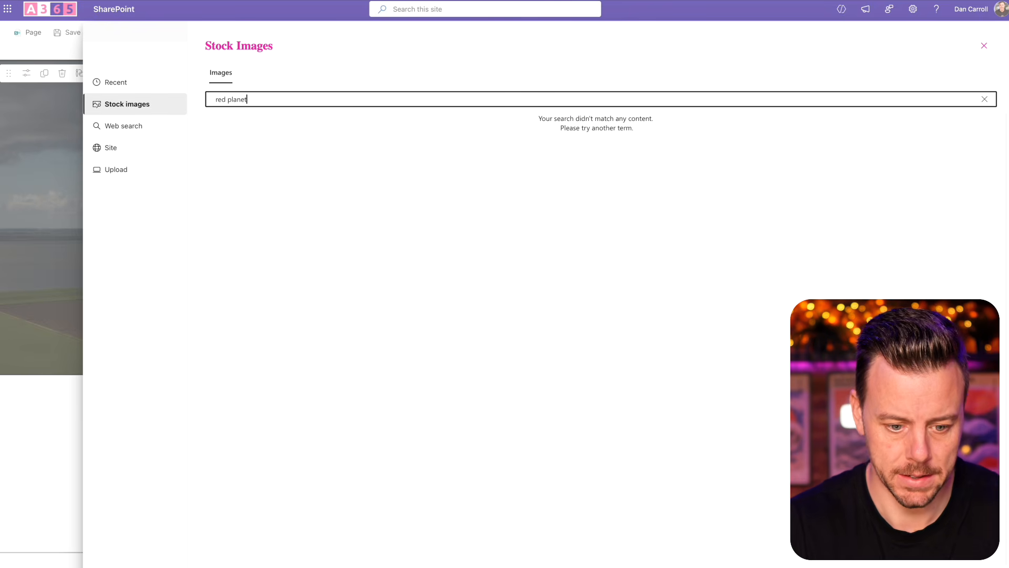
drag(248, 99, 203, 95)
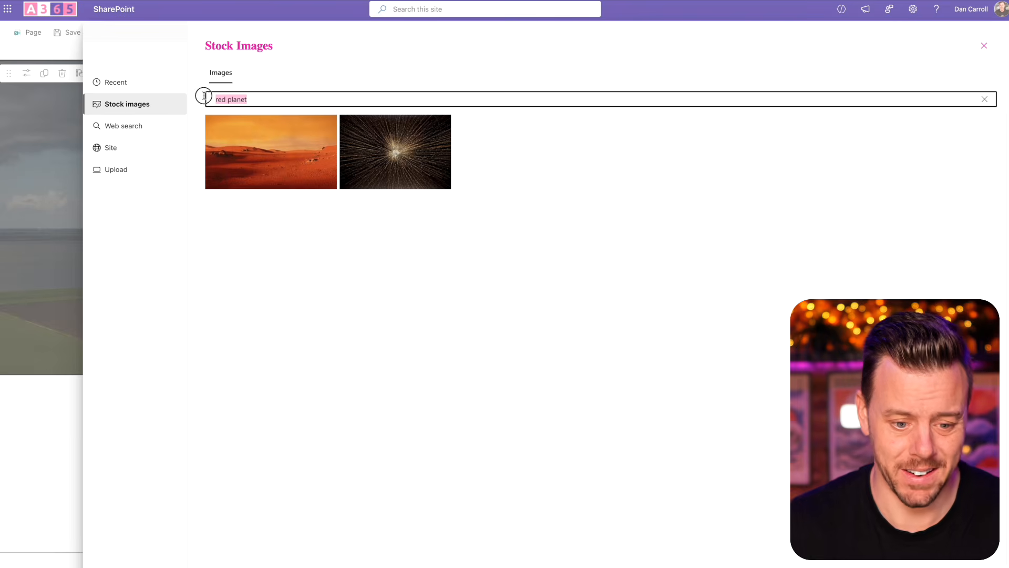
key(BackSpace)
Search the web for "red planet" images under all licenses and set the fiery red wallpapercave.com landscape as the banner background.
click(154, 124)
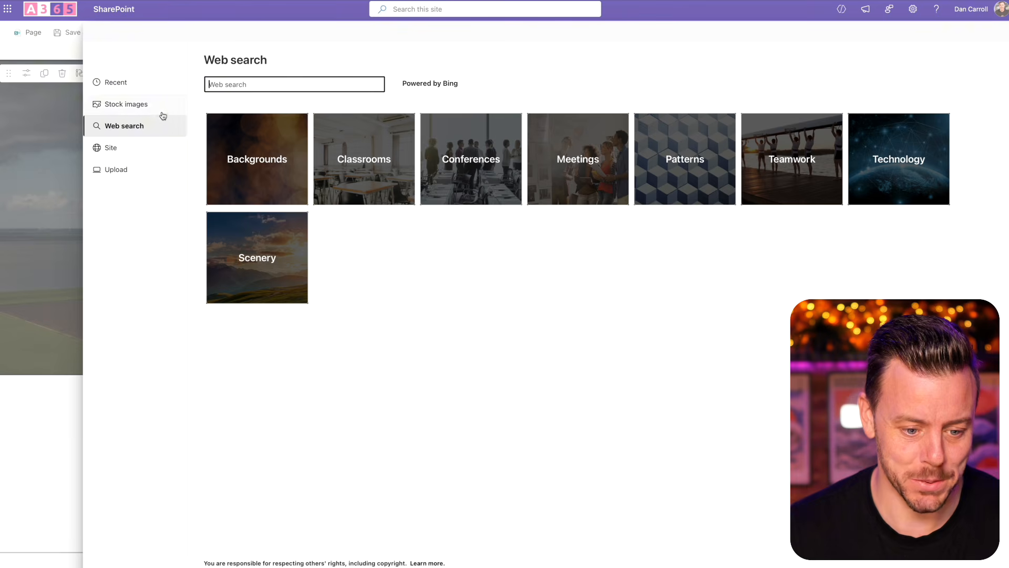
text(red )
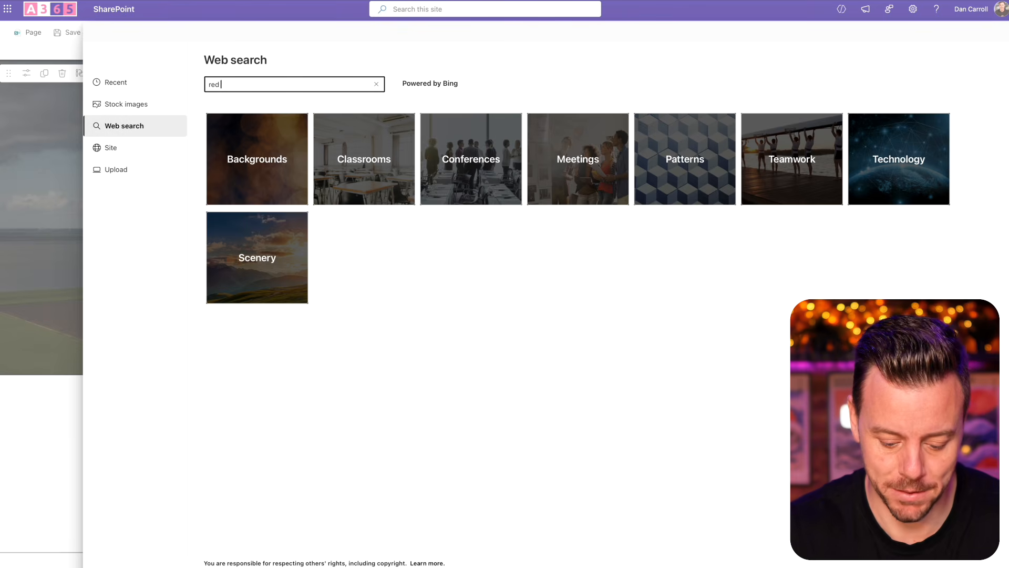
text(planet)
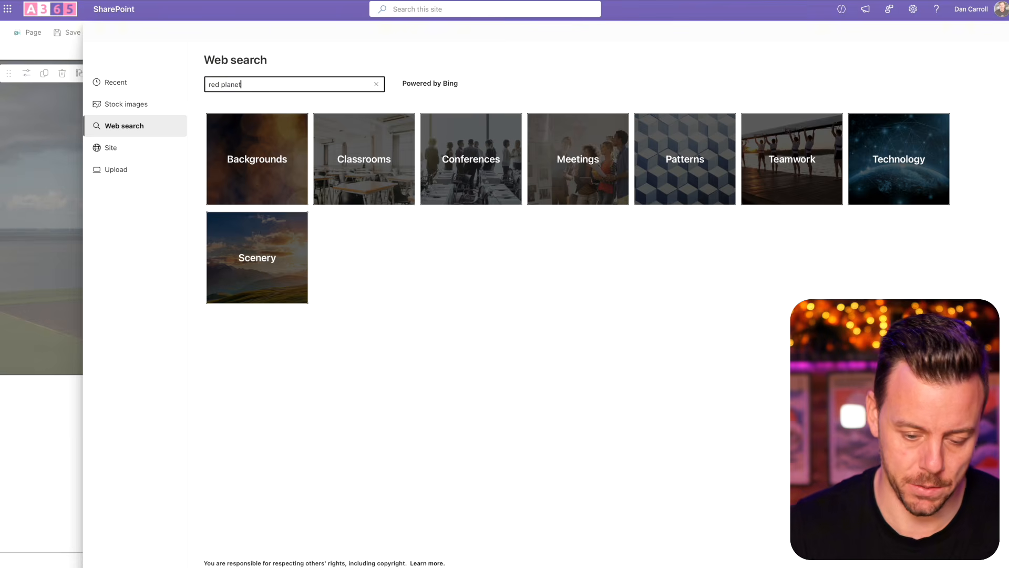
key(Return)
click(688, 85)
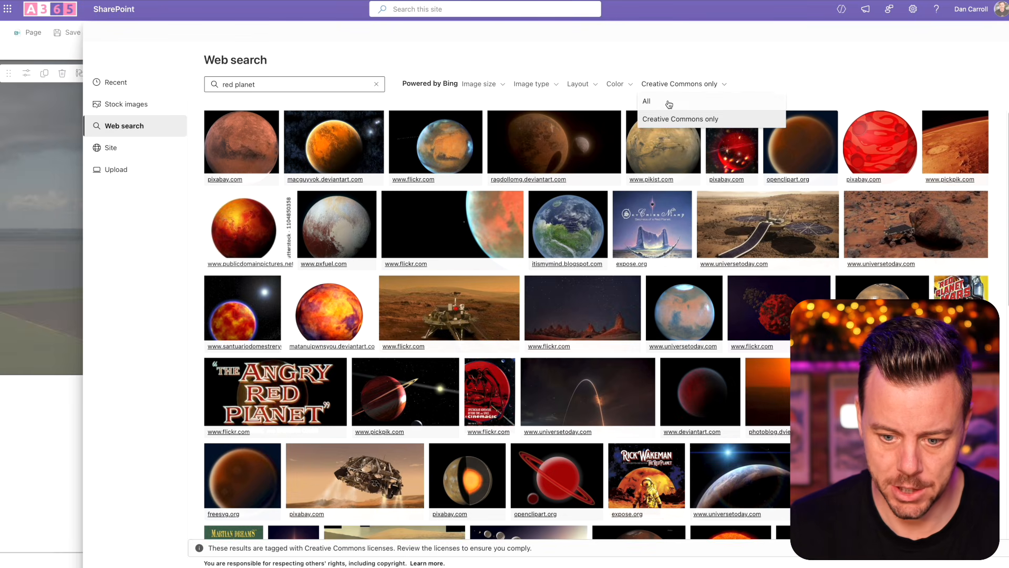
click(669, 103)
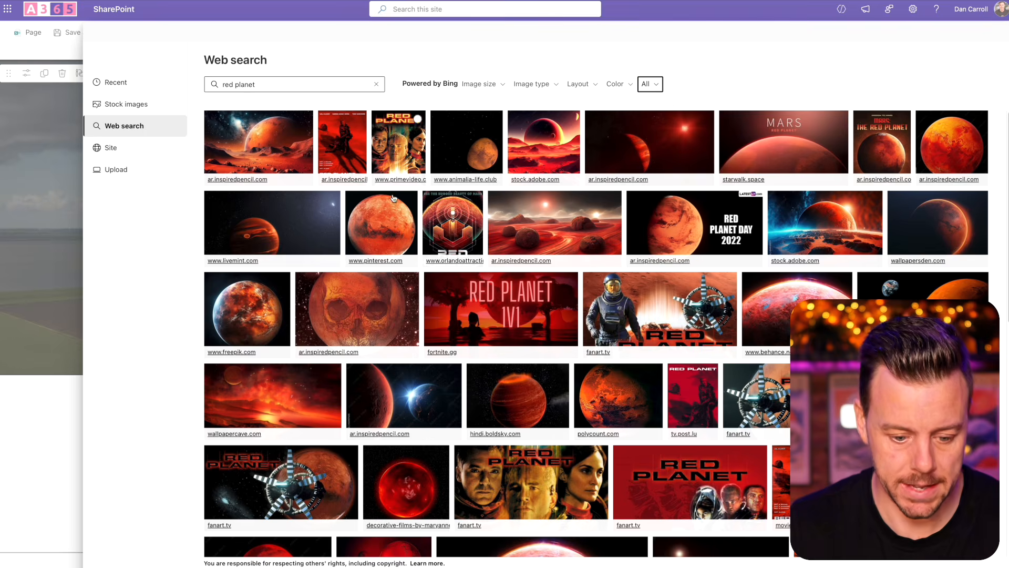
click(300, 405)
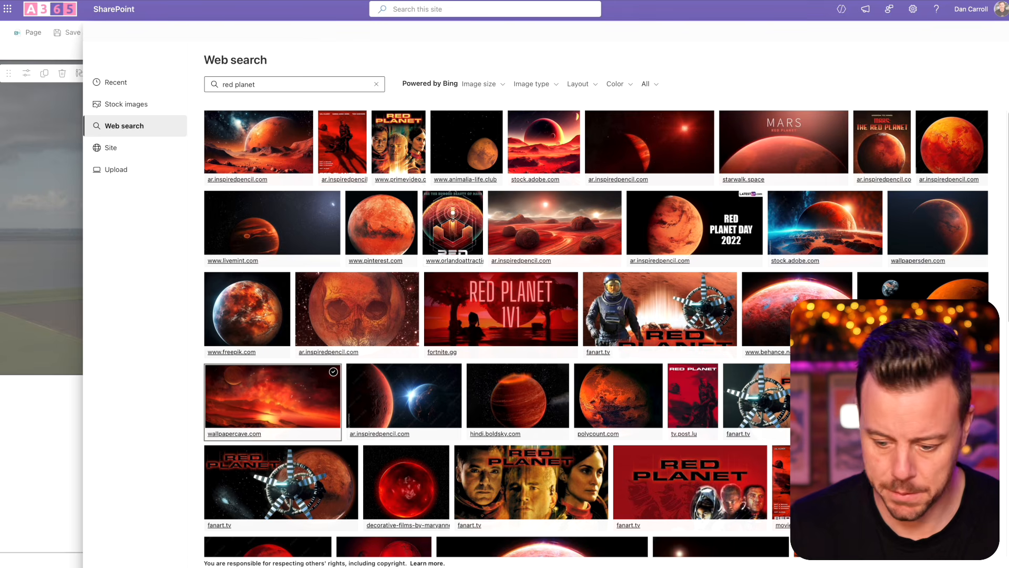
click(920, 556)
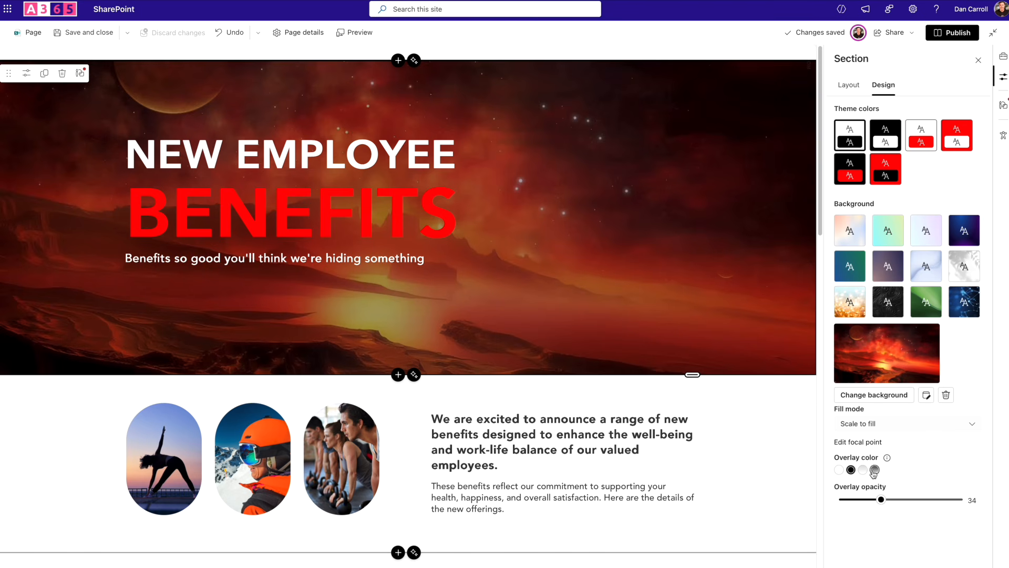
Give the banner background a dark gradient overlay running left to right and increase its opacity.
click(874, 470)
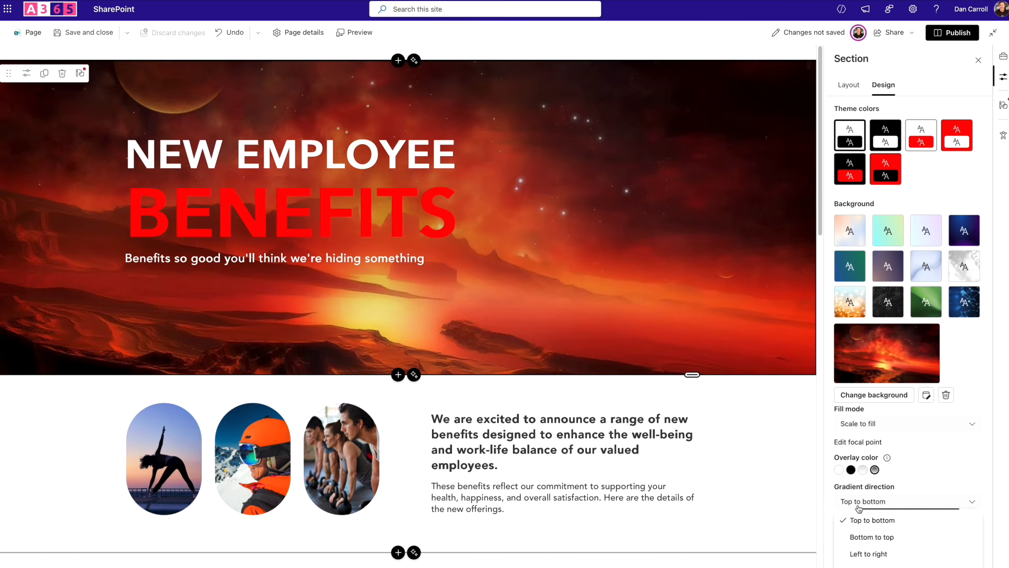
click(865, 554)
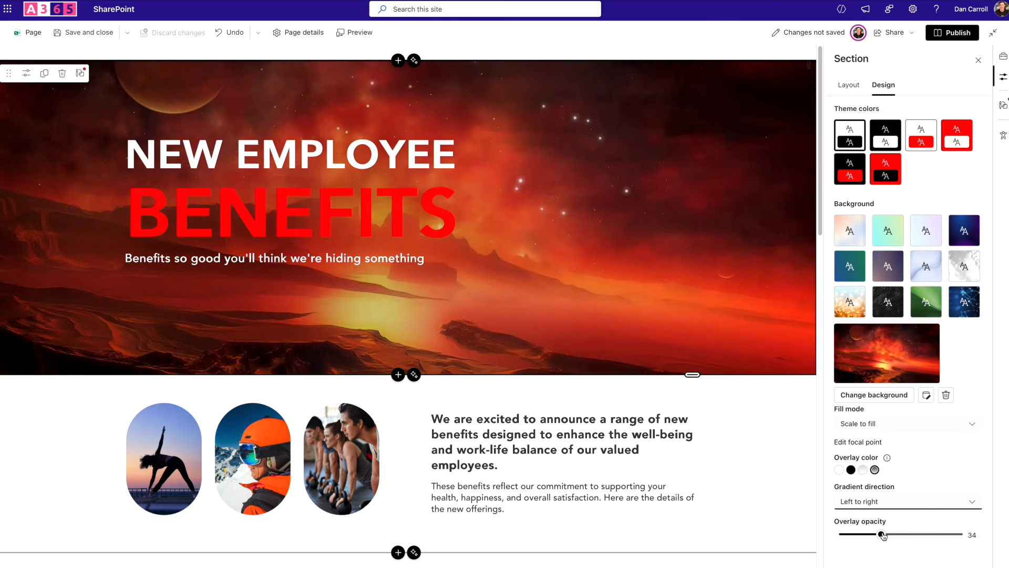
drag(929, 536, 958, 535)
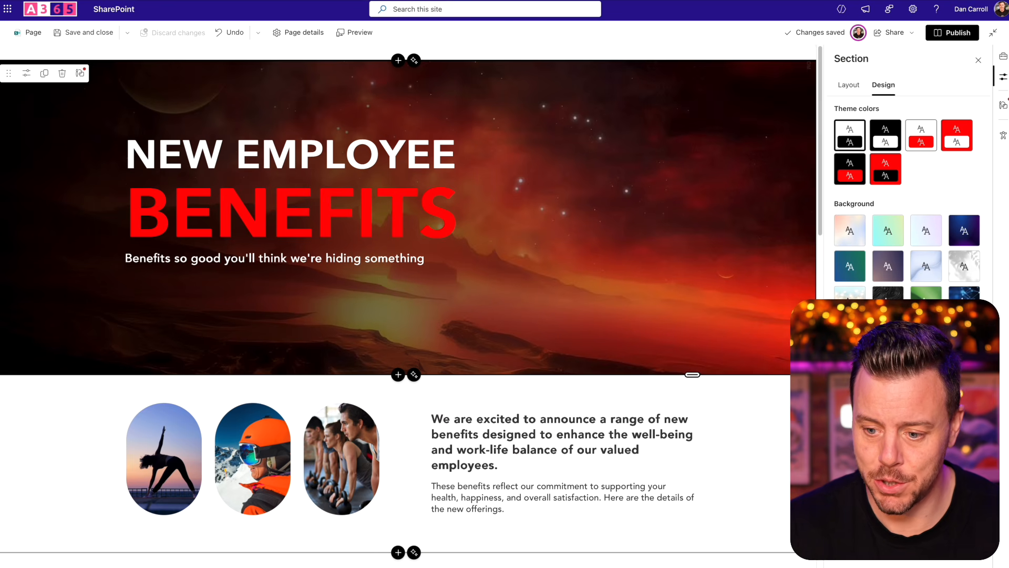
Insert an image into the banner by uploading Kylo.png from the 1. Benefits folder.
click(1003, 56)
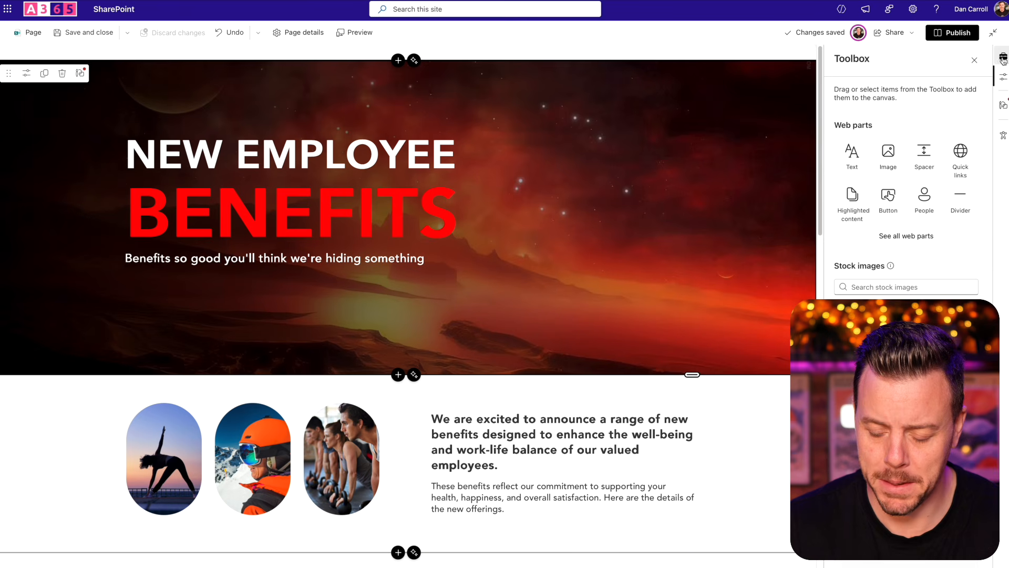
click(894, 156)
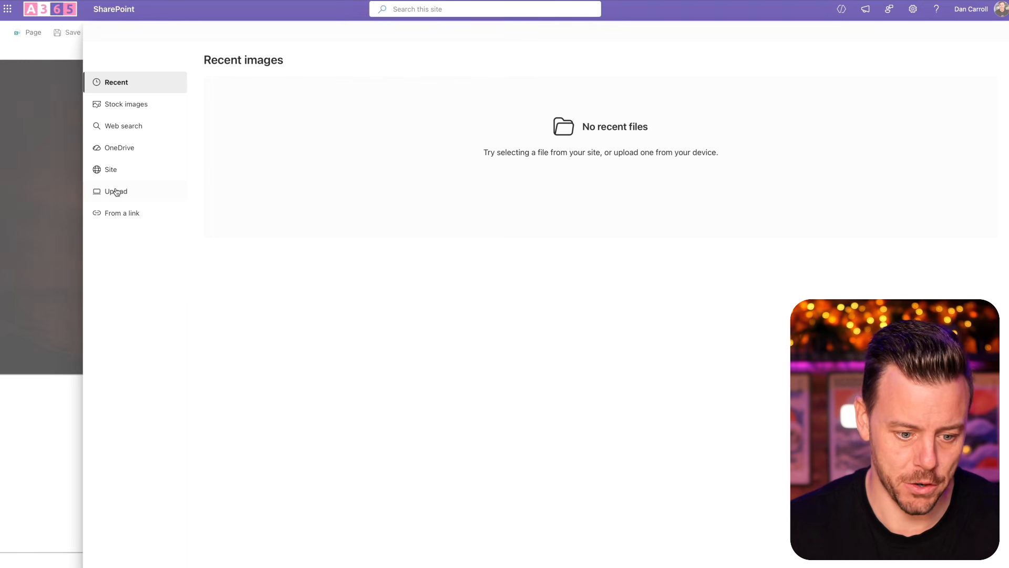
click(116, 191)
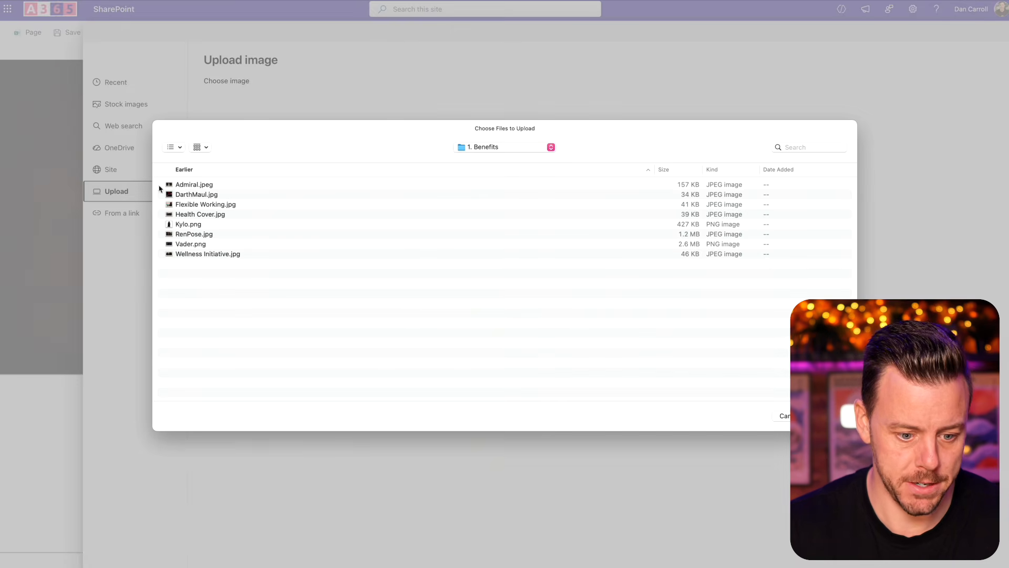
click(188, 224)
key(space)
key(space)
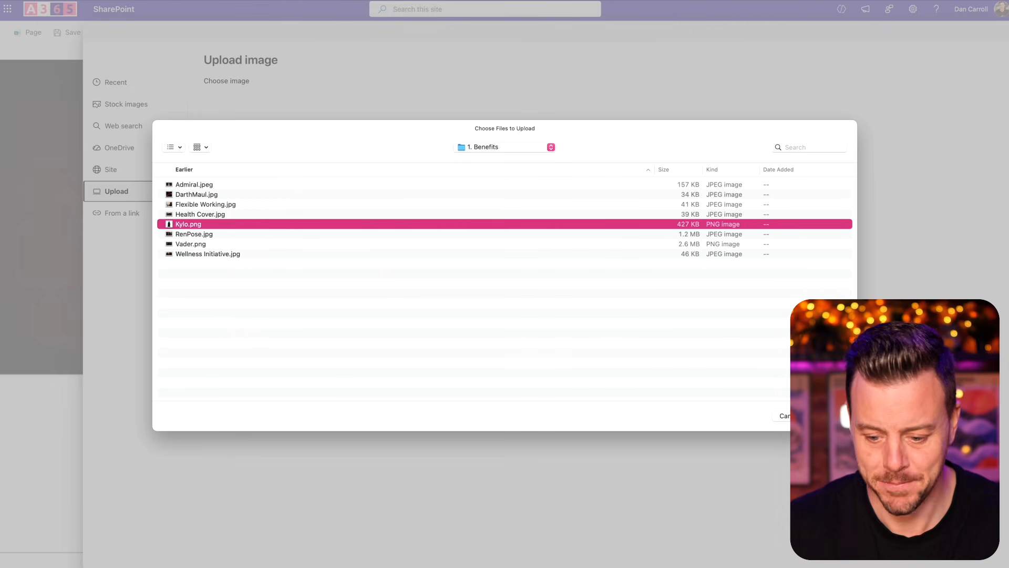
click(831, 416)
click(929, 547)
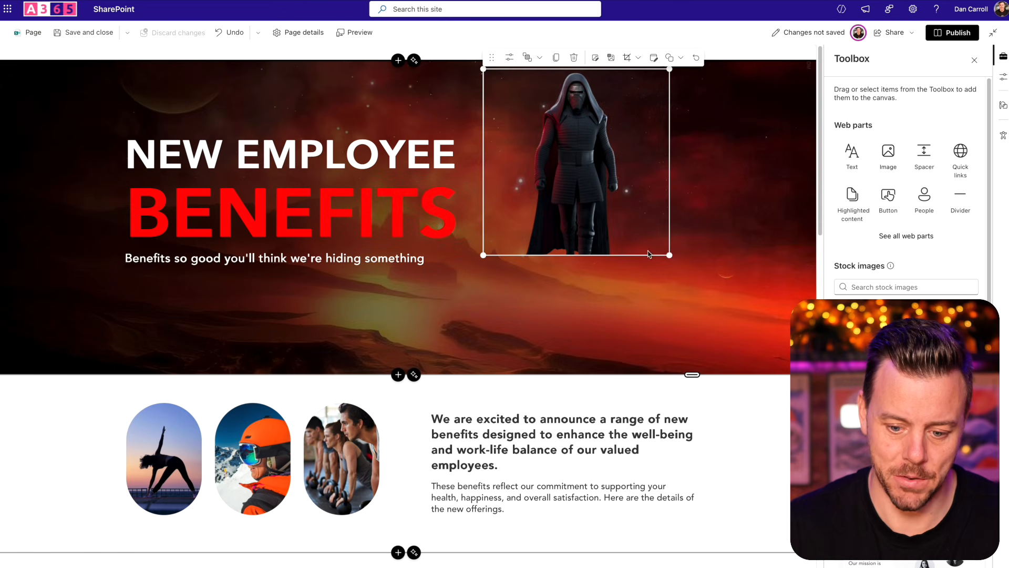
Crop the banner's Kylo image freeform, tight around the hooded figure from head to thighs, and enlarge it toward the headings.
click(627, 59)
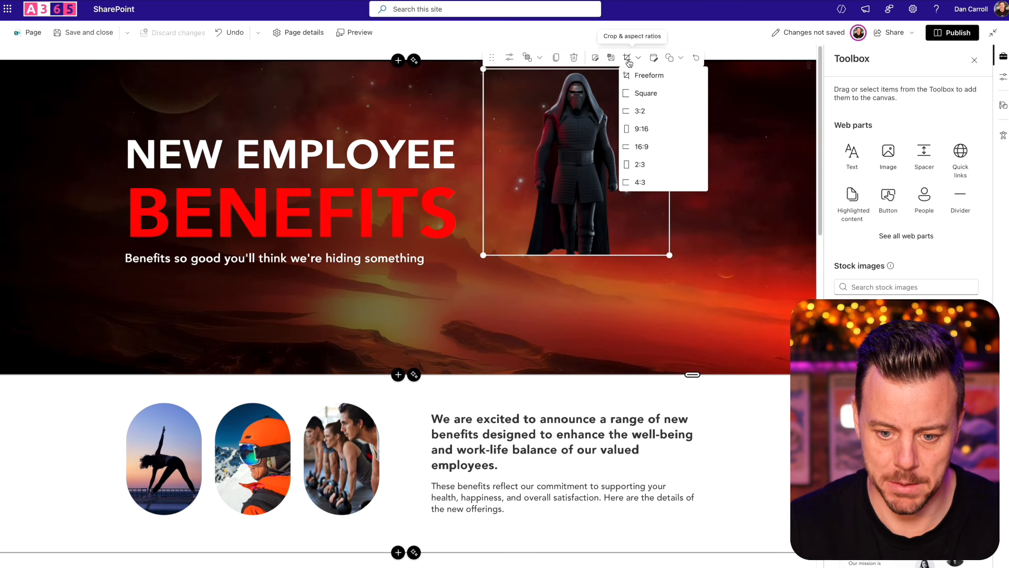
click(638, 75)
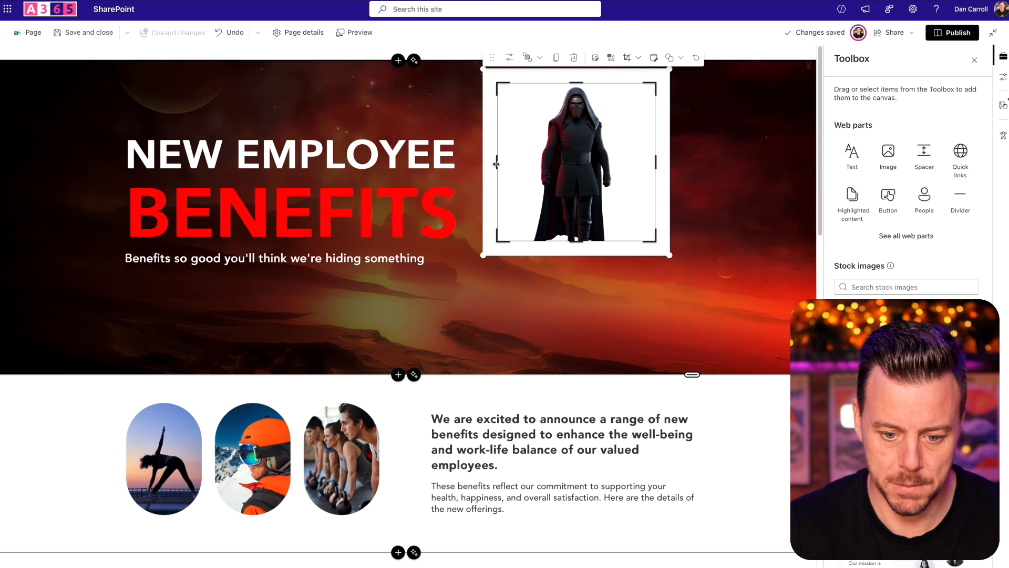
drag(496, 164, 531, 163)
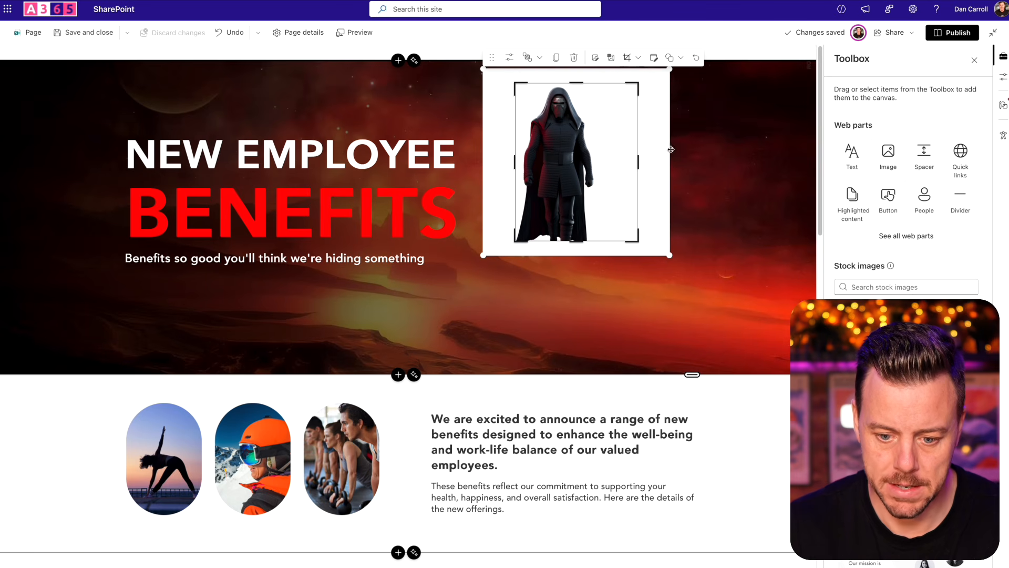
drag(639, 162, 598, 158)
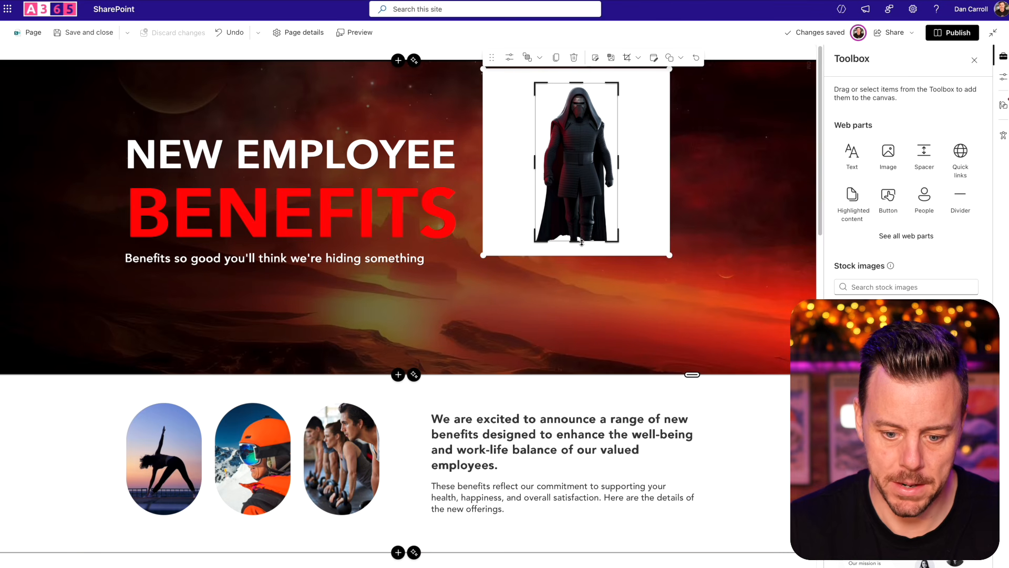
drag(582, 242, 580, 189)
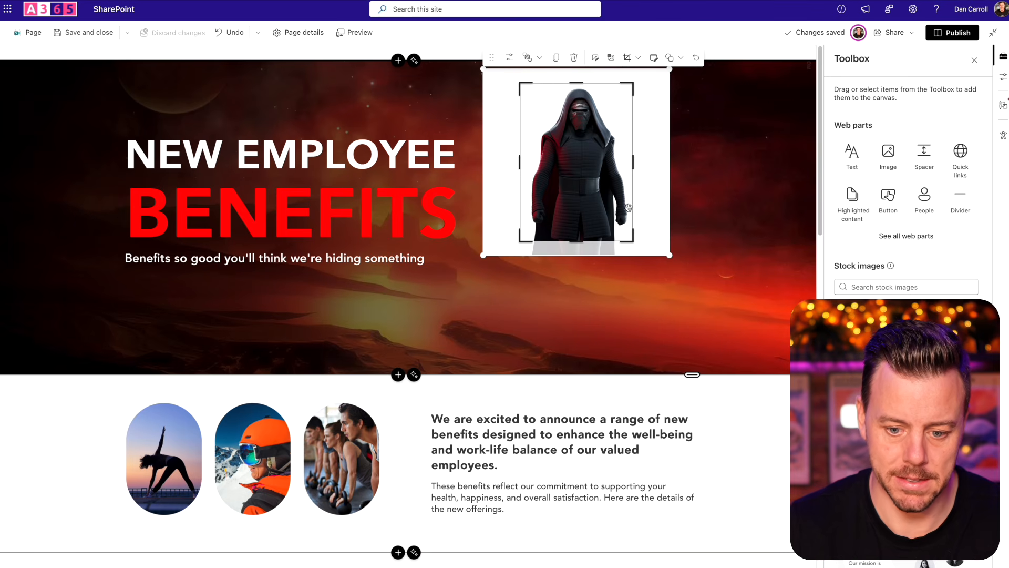
click(711, 216)
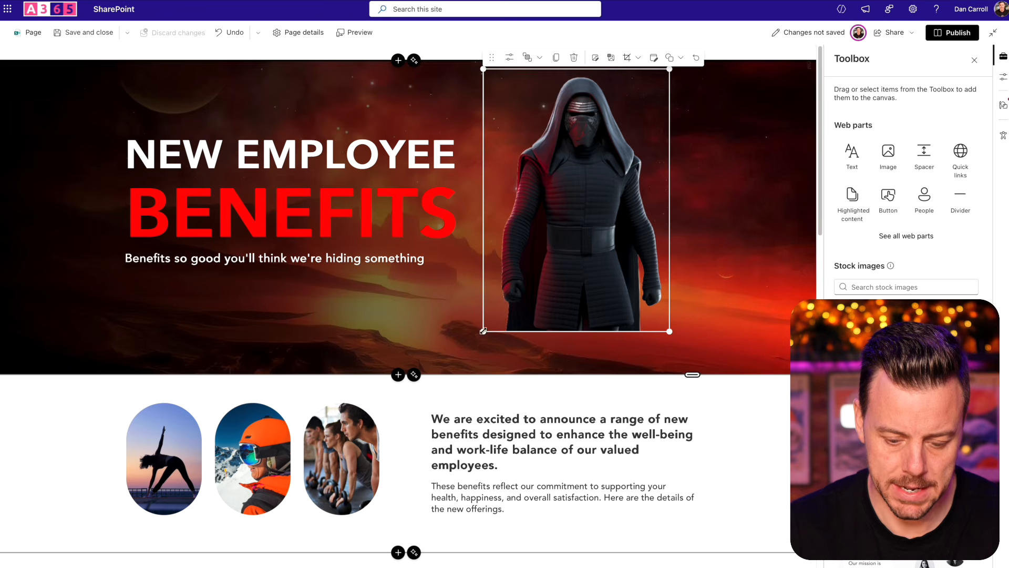
drag(483, 331, 456, 379)
click(735, 244)
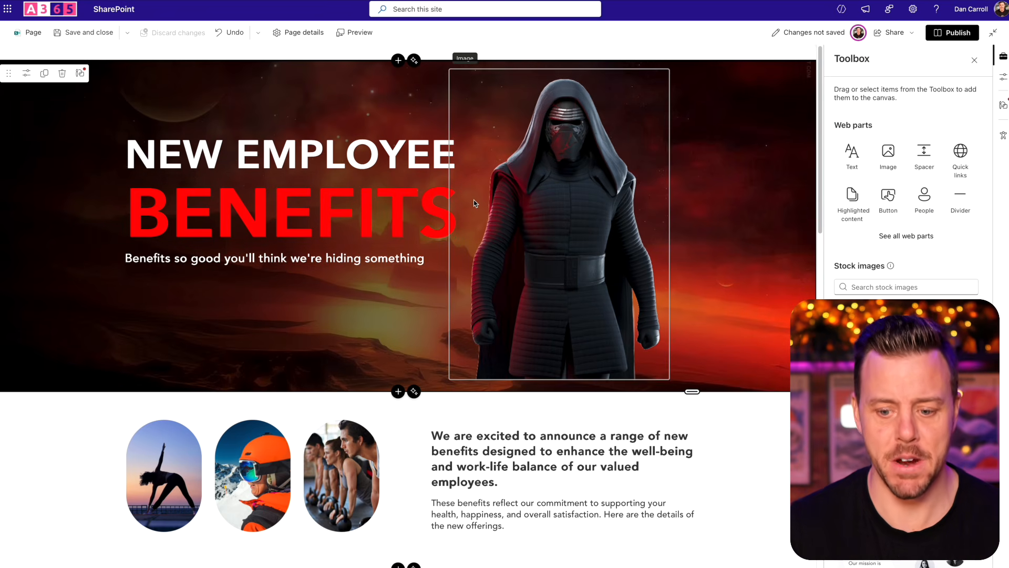
Save the three-oval fitness image from the image editor without altering it, and save and close the page.
scroll(269, 348, down, 2)
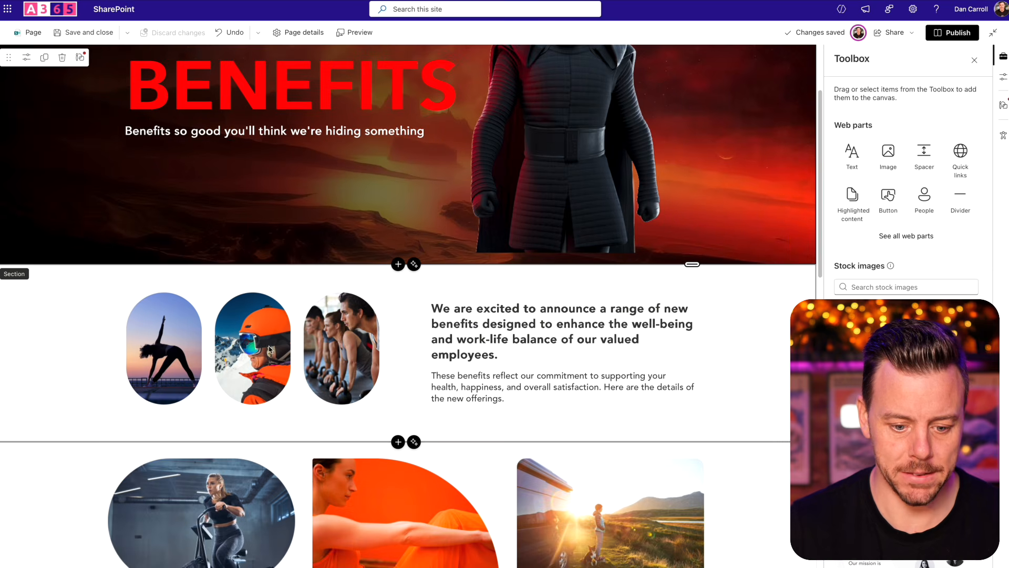
click(277, 348)
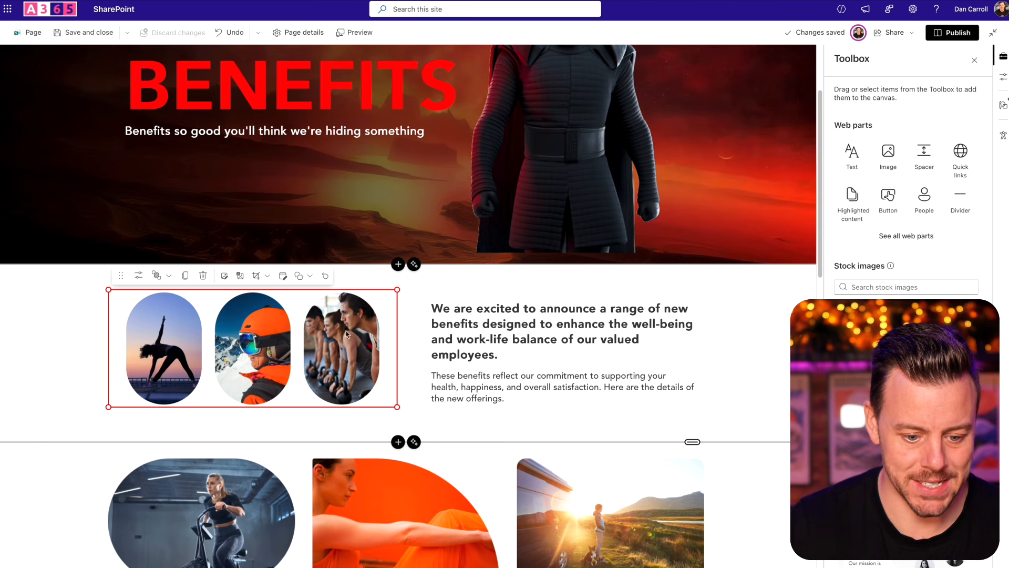
click(283, 278)
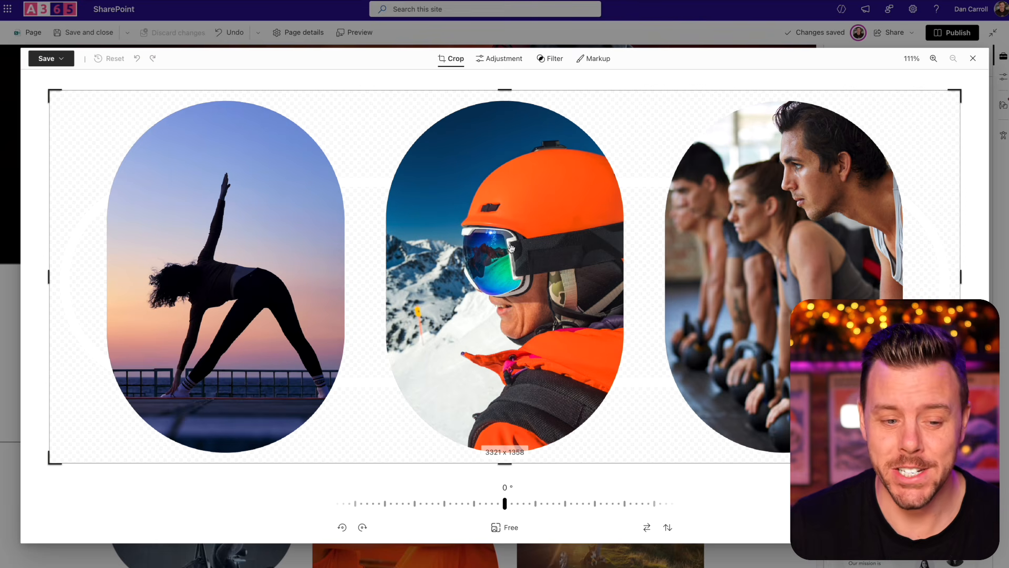
click(52, 58)
click(54, 98)
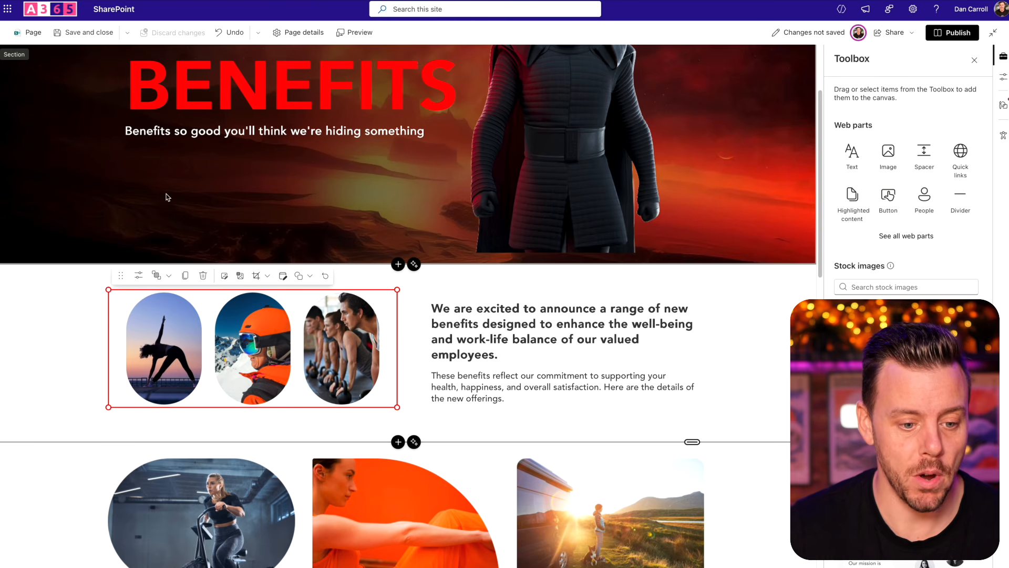
click(88, 33)
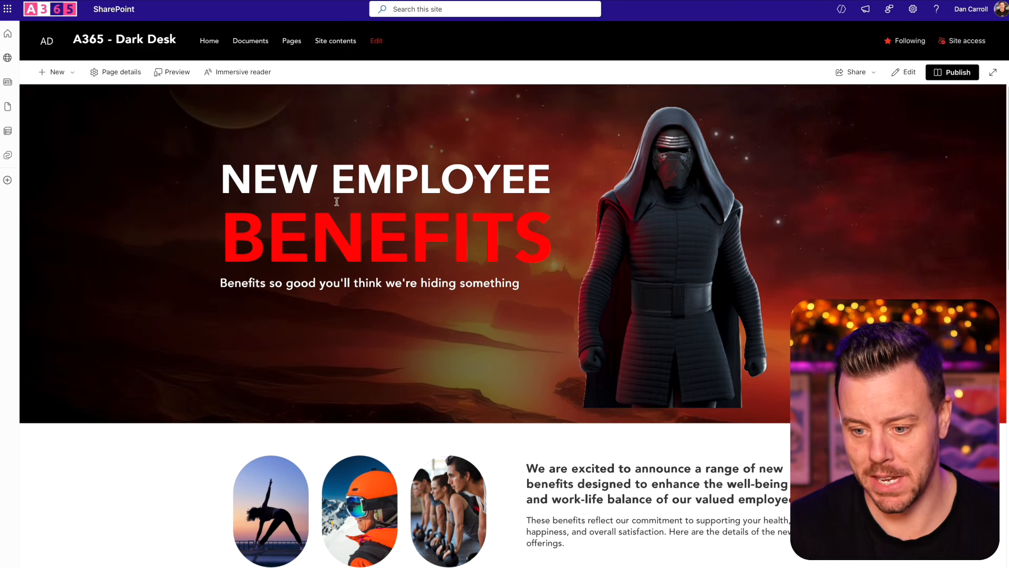
Open the Page(1) folder under SitePages in the site's Site Assets library.
click(913, 9)
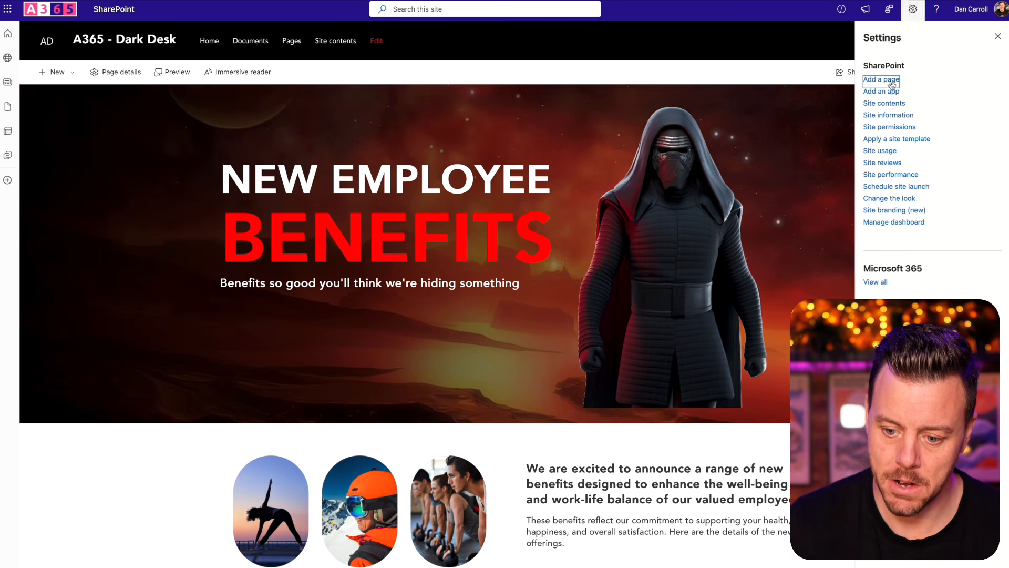
click(885, 103)
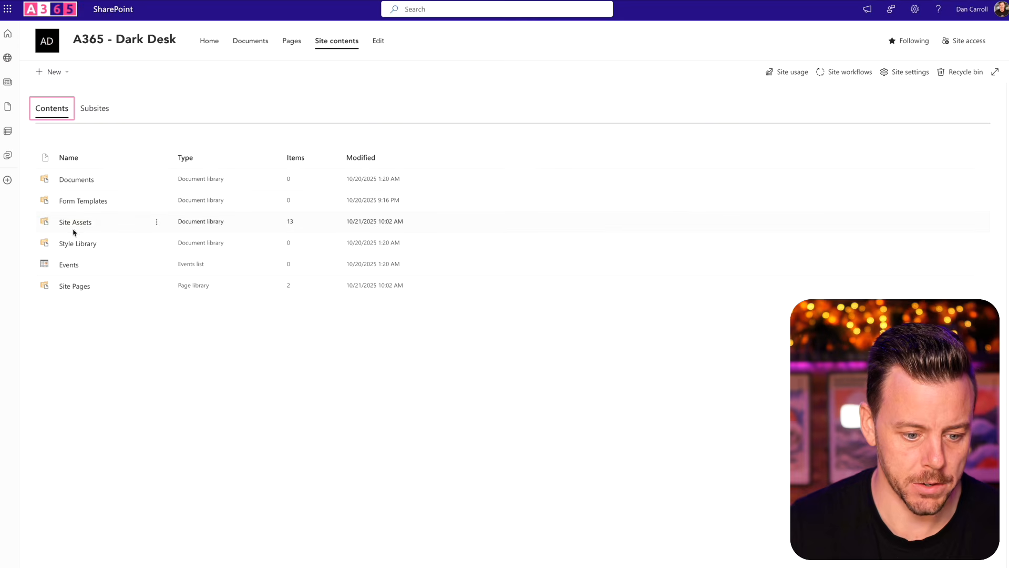
click(78, 224)
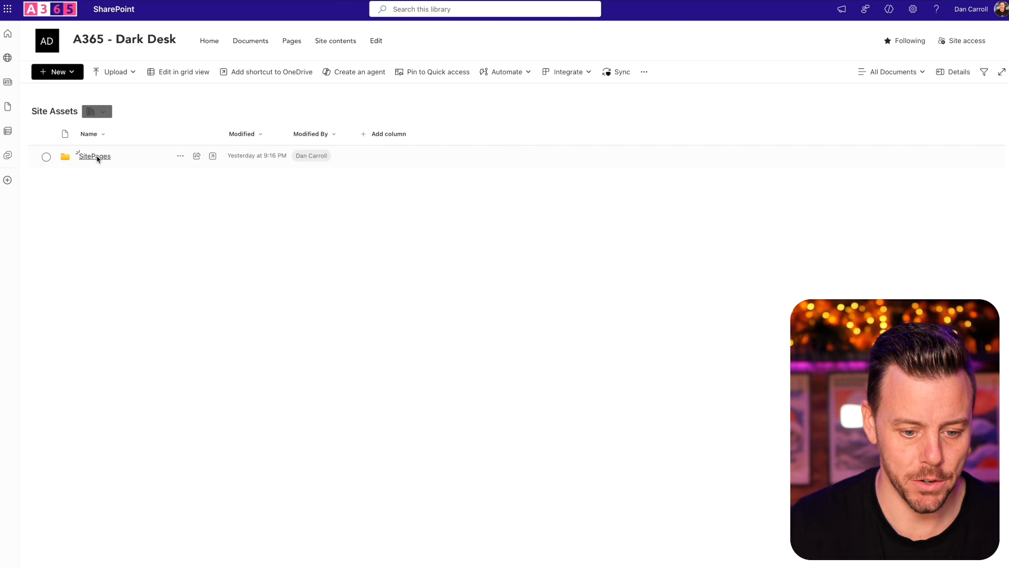
click(97, 157)
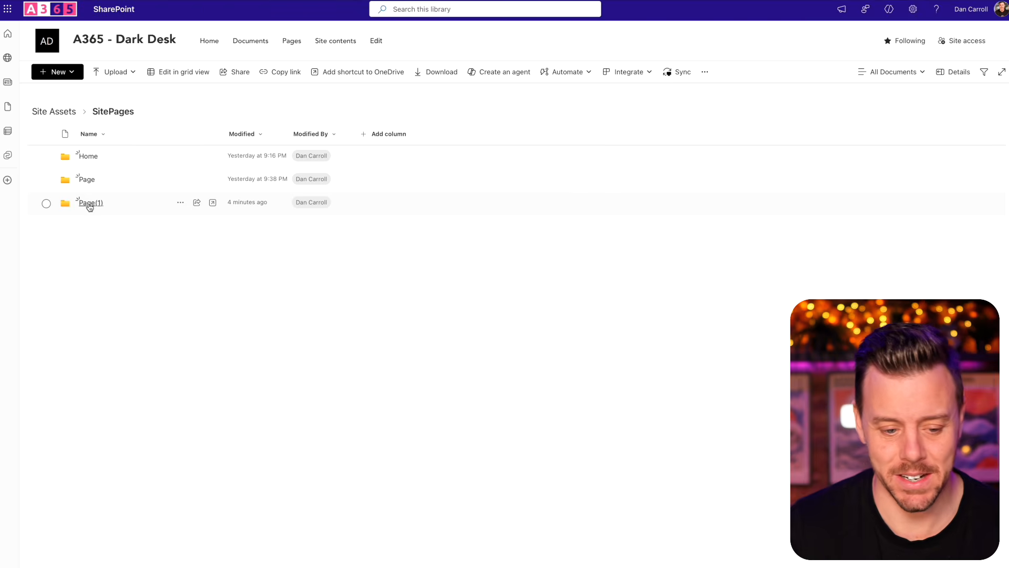
click(89, 204)
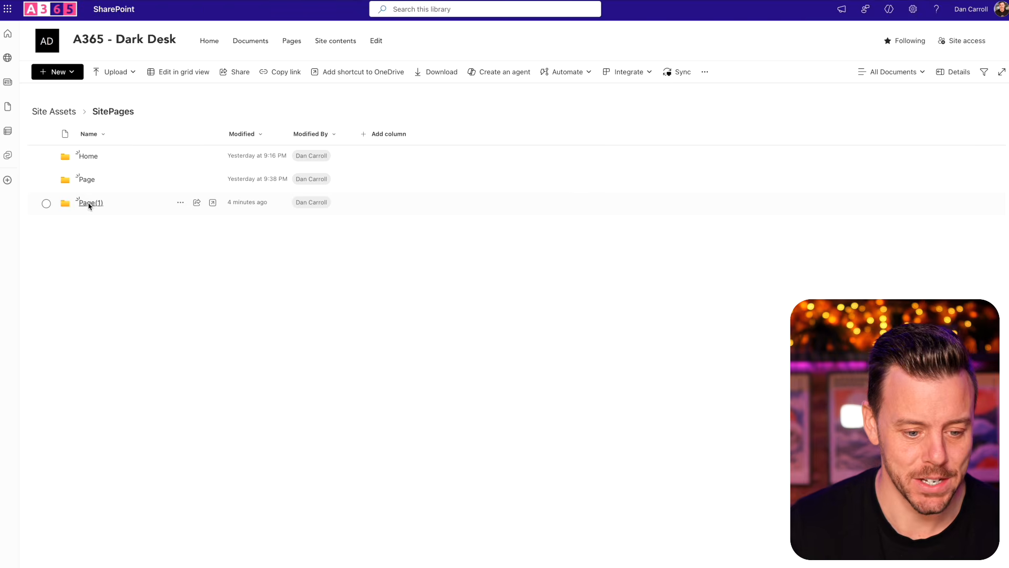
Show the Page(1) folder's files as thumbnails and download the three-oval fitness image.
click(899, 73)
click(882, 146)
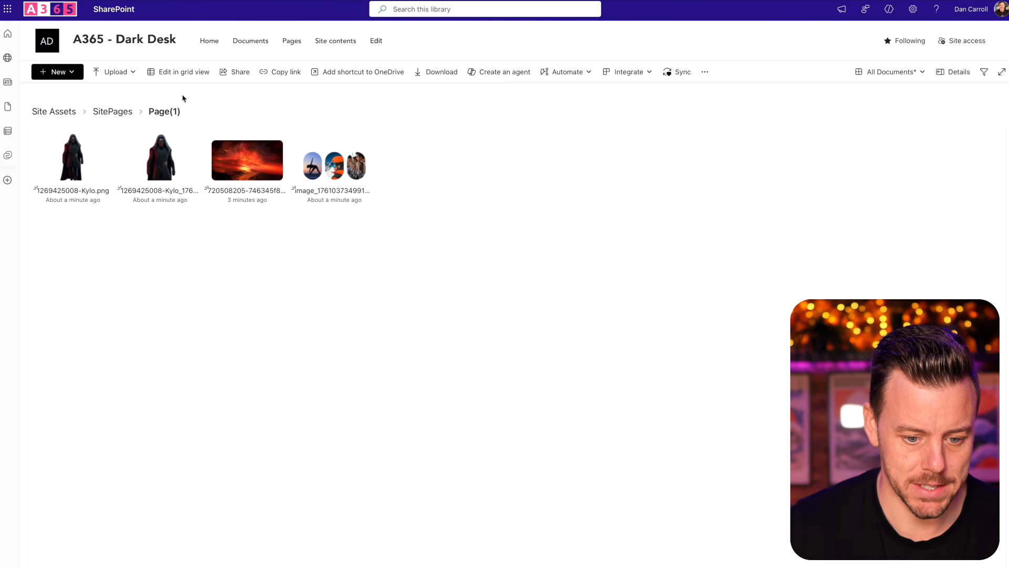
click(369, 135)
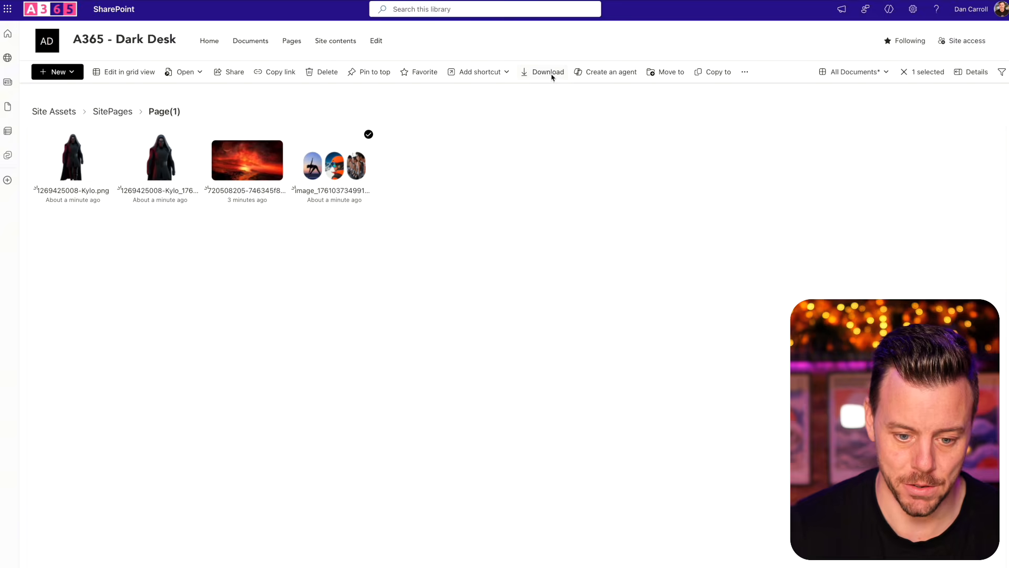
click(552, 77)
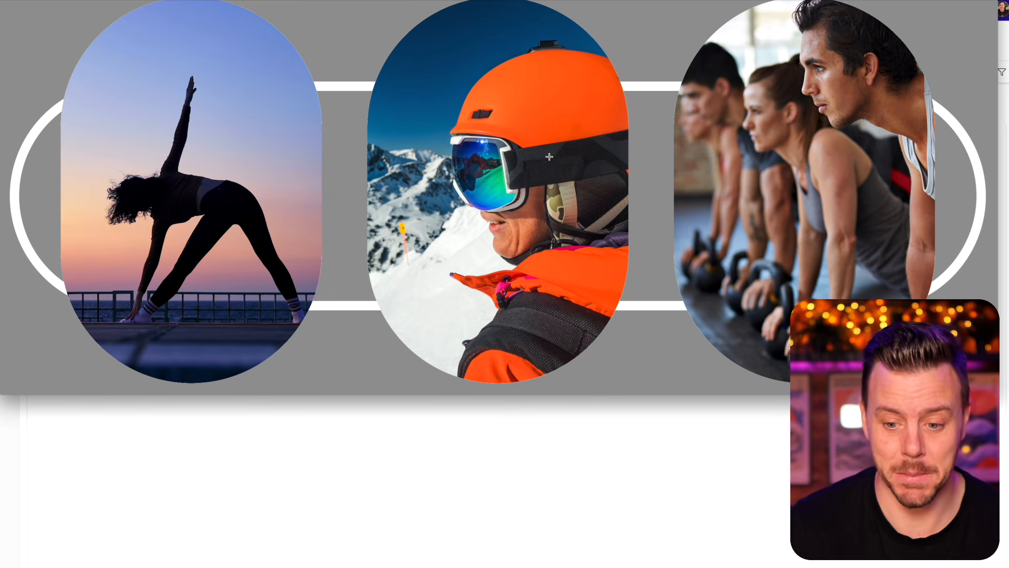
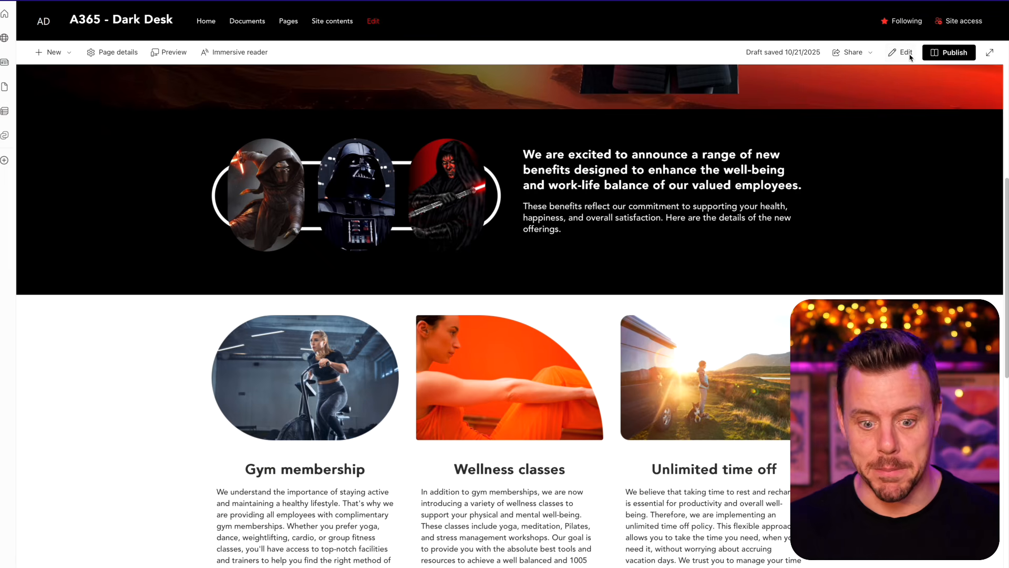
Replace the Gym membership, Wellness classes and Unlimited time off images with hooded figures praying, working on a laptop and toasting with beer.
click(240, 307)
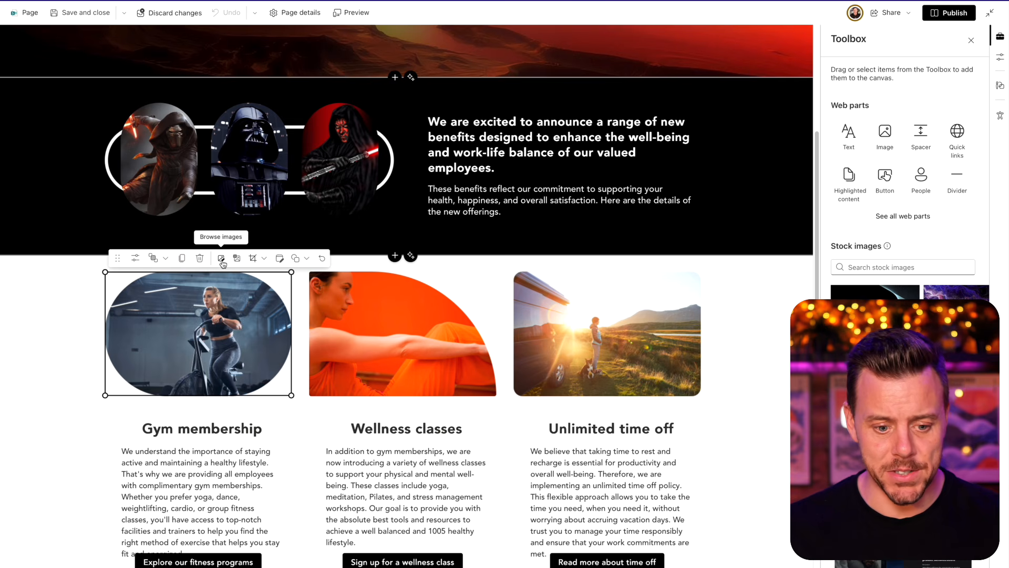
click(221, 263)
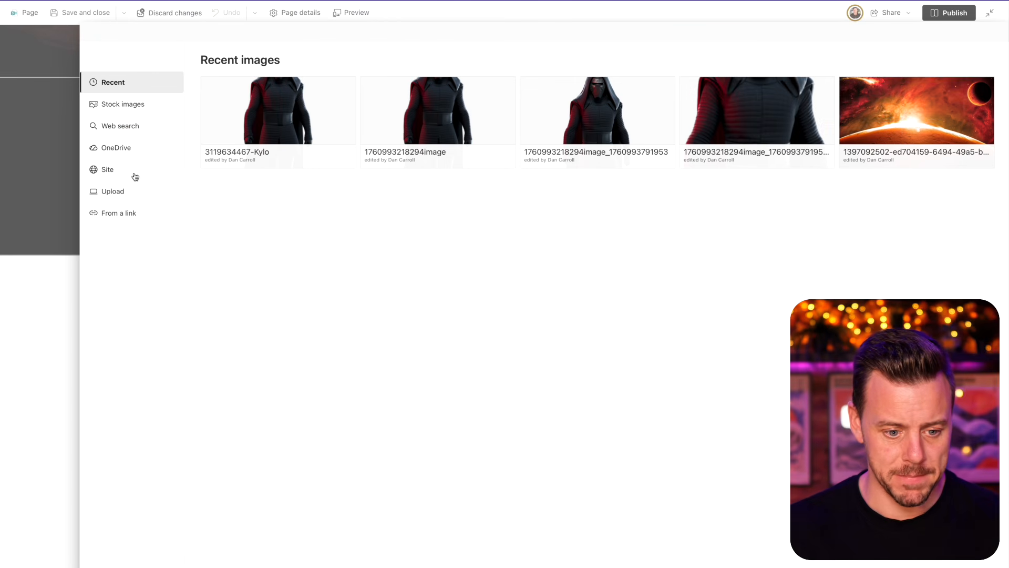
click(110, 192)
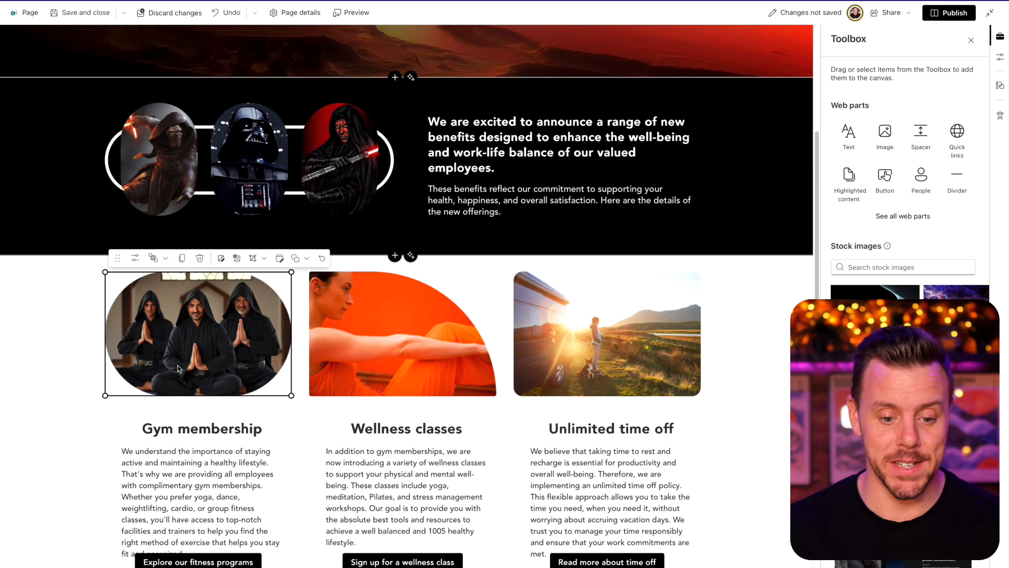
click(330, 359)
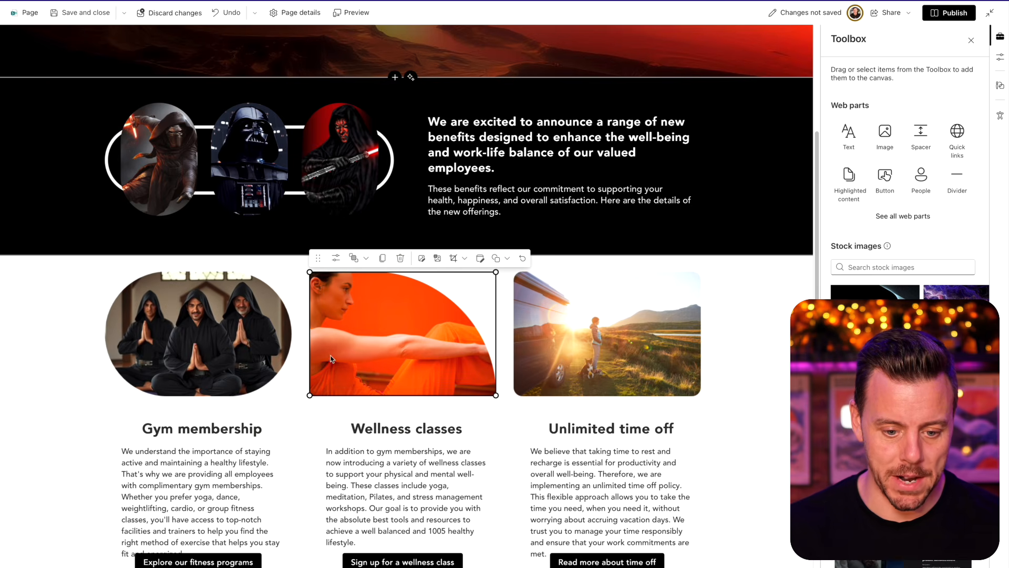
click(422, 266)
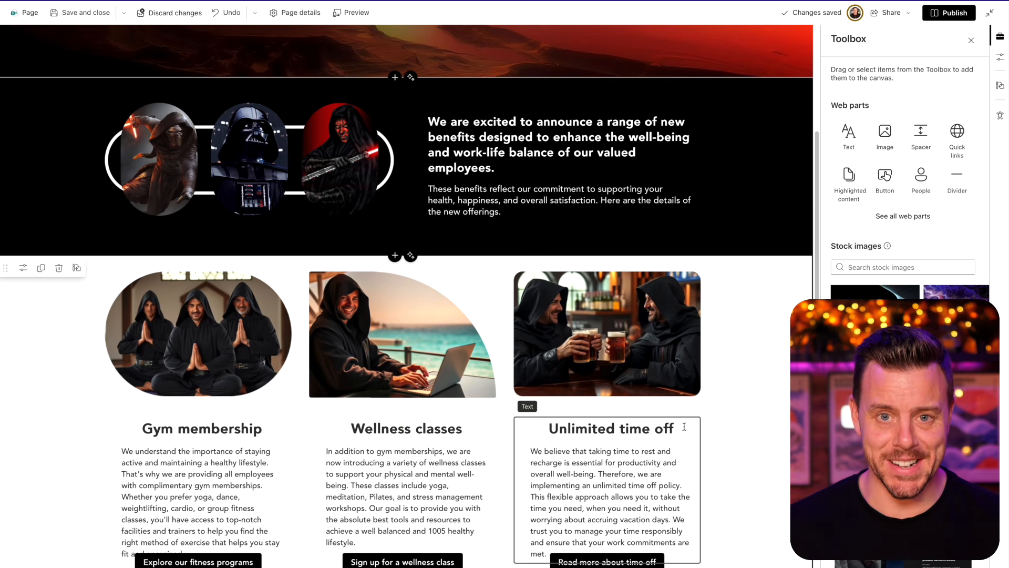
Change the banner section's background image to the dark planet surrounded by a red glow and stars.
scroll(244, 380, down, 2)
scroll(244, 381, down, 3)
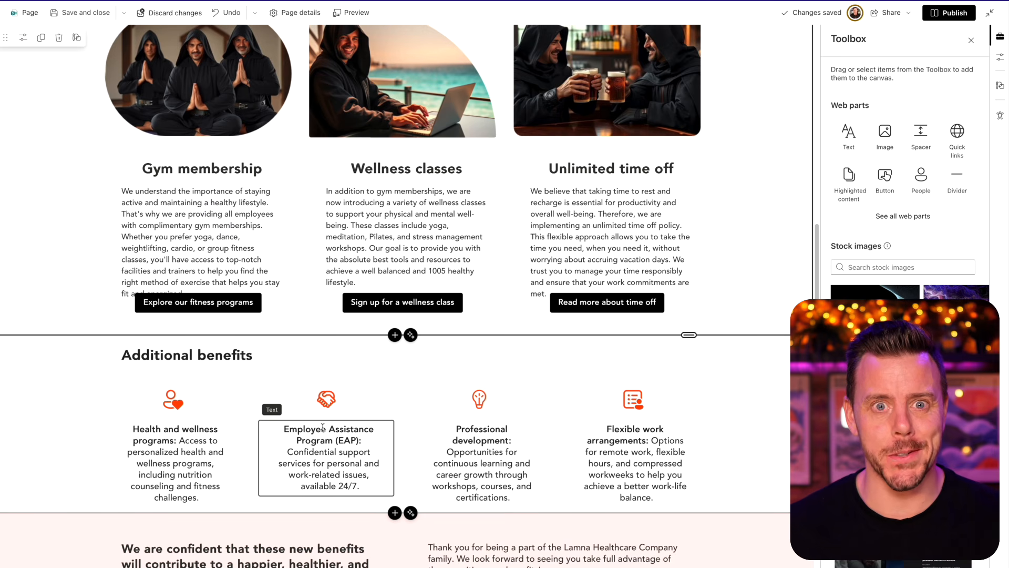
scroll(322, 426, up, 10)
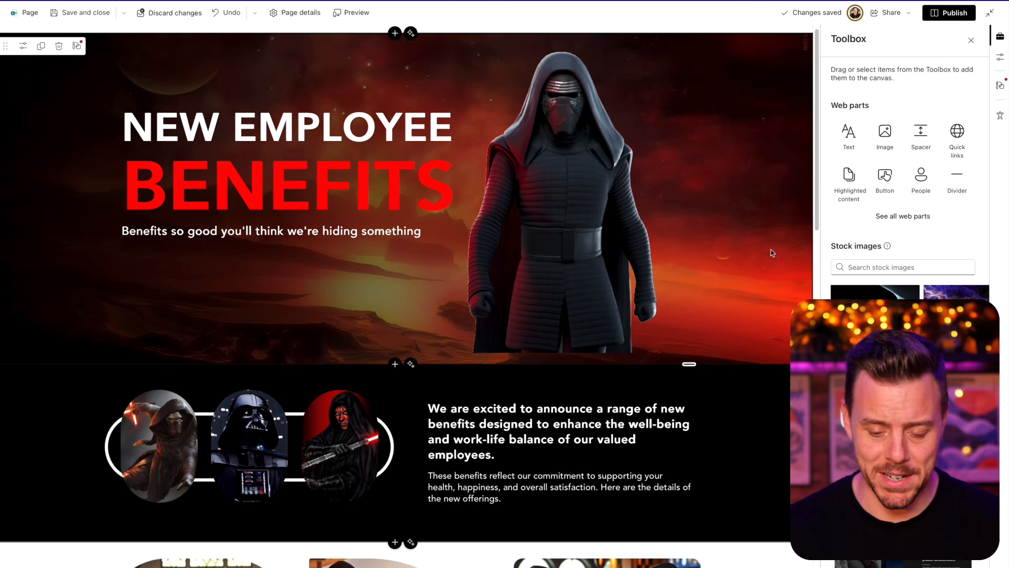
click(1001, 58)
click(880, 66)
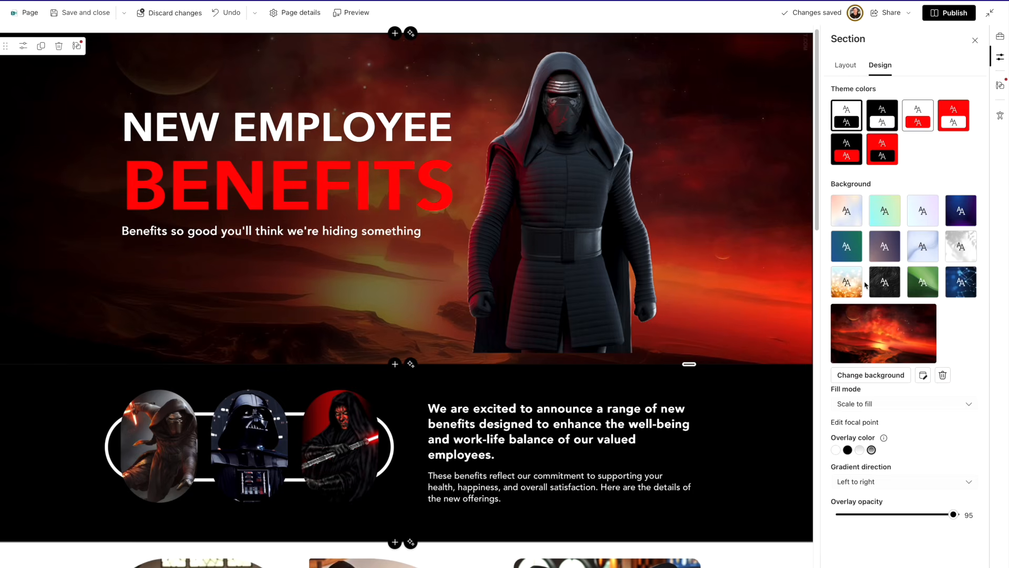
click(859, 375)
click(115, 169)
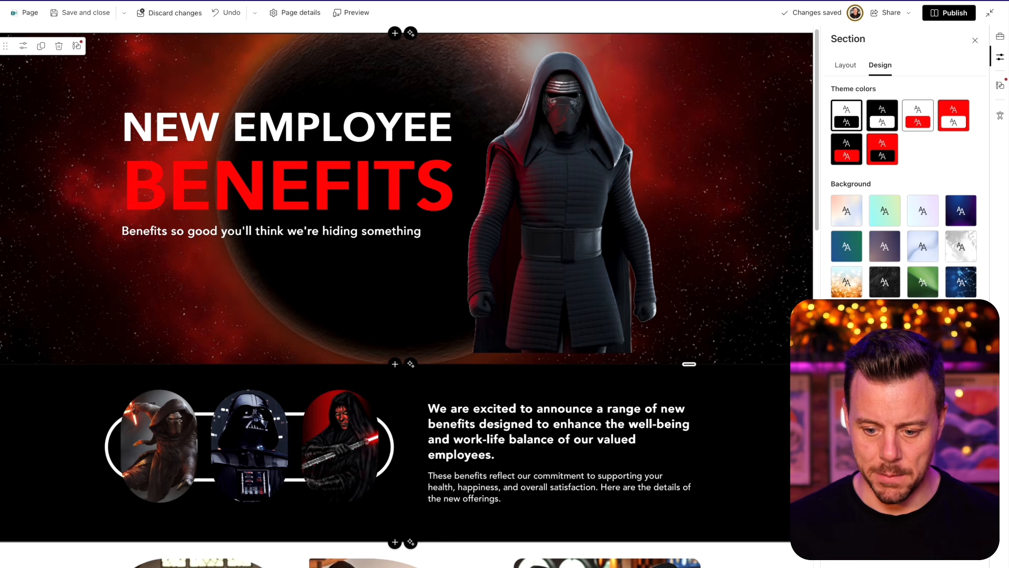
Give the banner background a dark gradient overlay running bottom to top and increase its opacity.
click(871, 450)
click(893, 483)
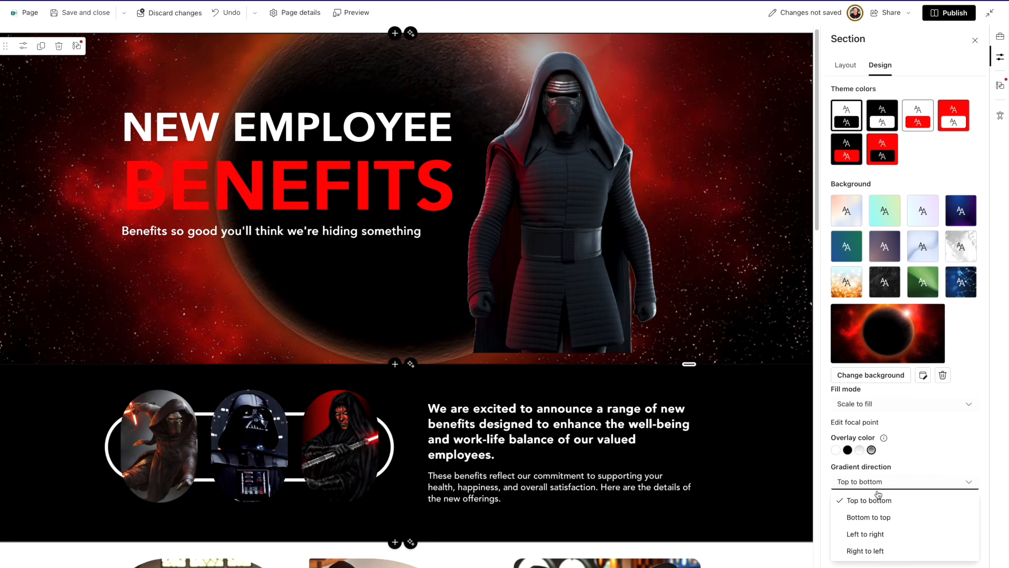
click(865, 517)
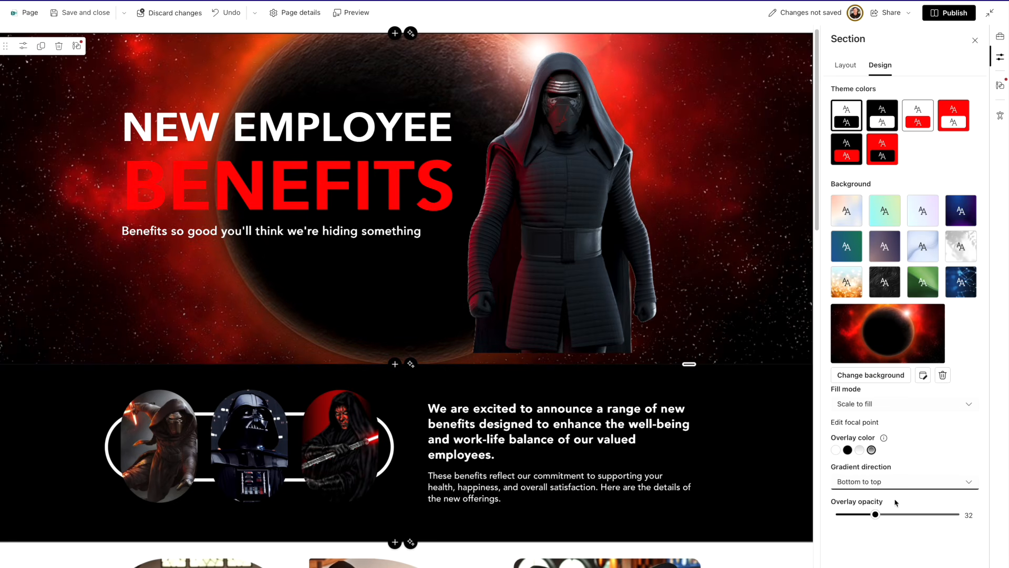
click(963, 508)
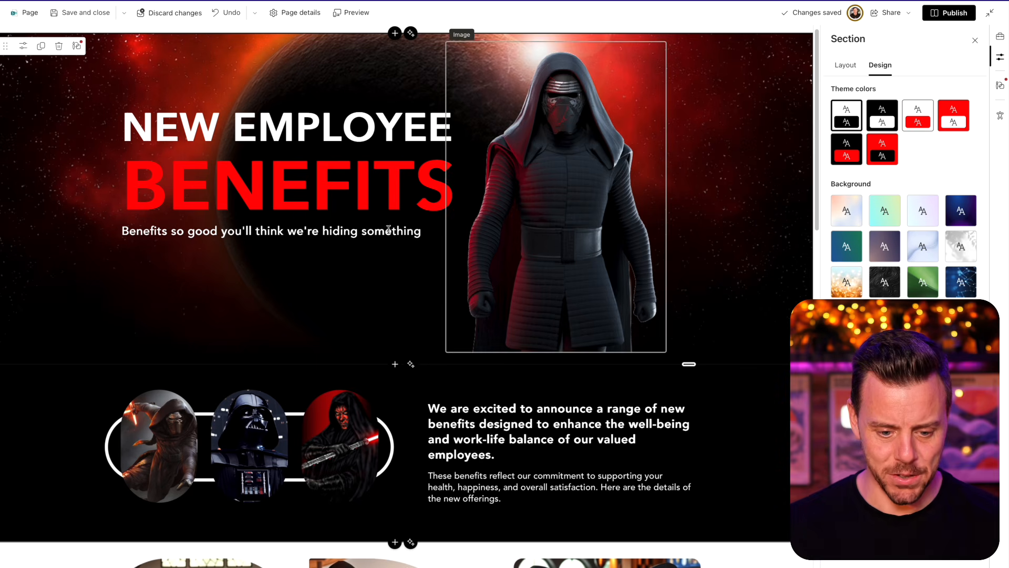
scroll(145, 301, down, 6)
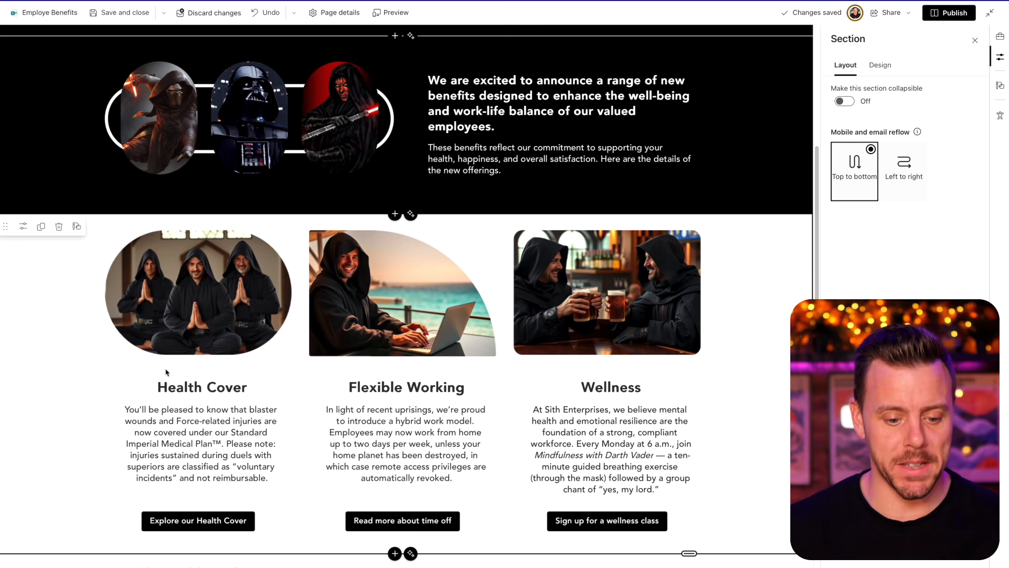
scroll(313, 381, up, 5)
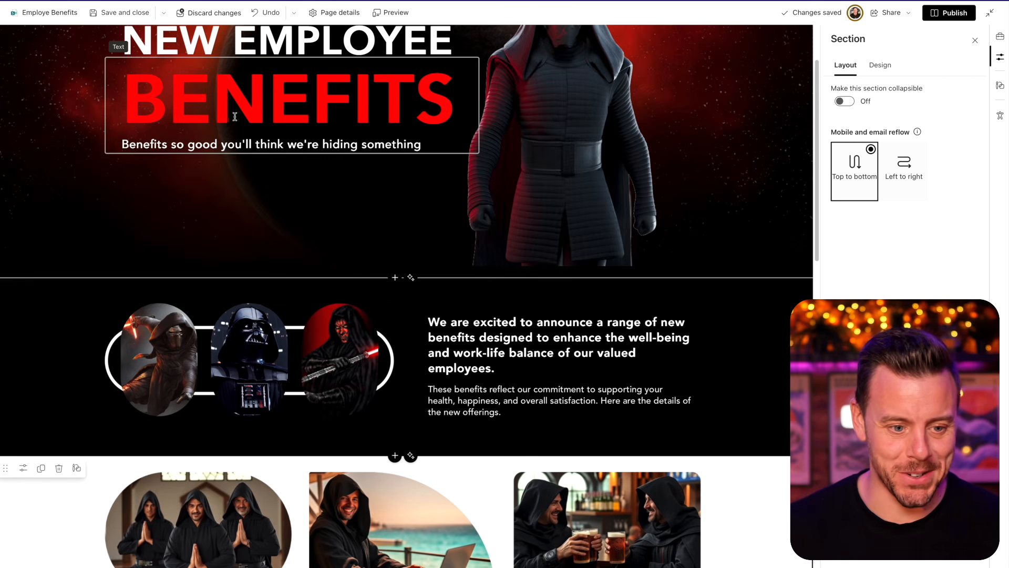
Switch to PowerPoint, insert the solid 3D-glasses icon on the blank fifth slide and enlarge it to about 6.9 cm square.
scroll(264, 258, up, 2)
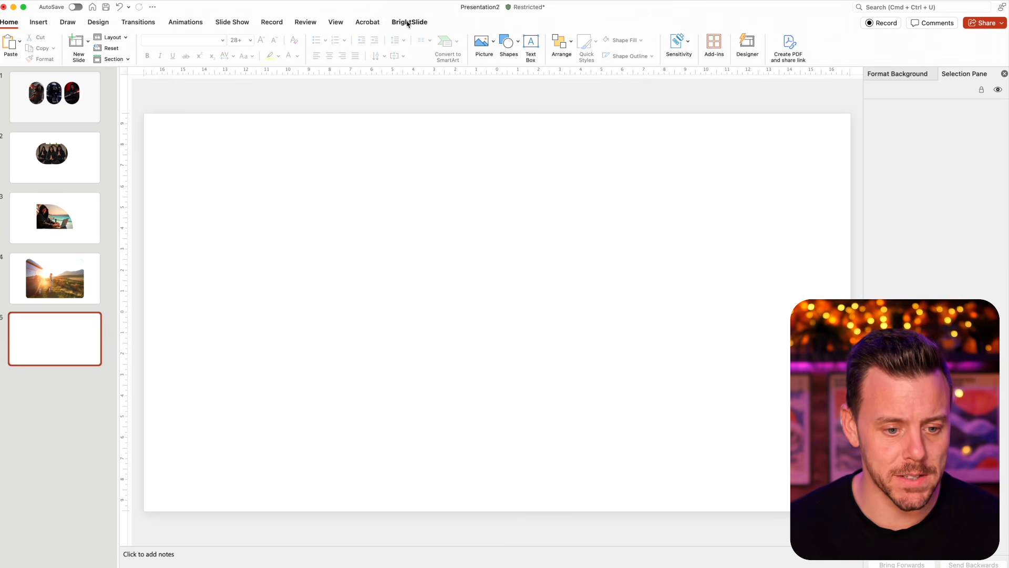
click(39, 24)
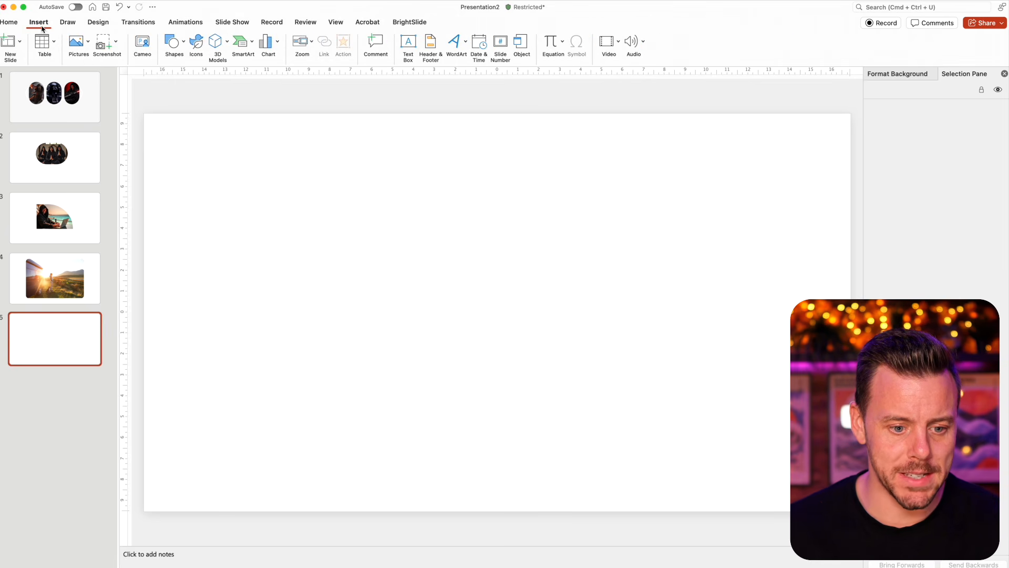
click(195, 42)
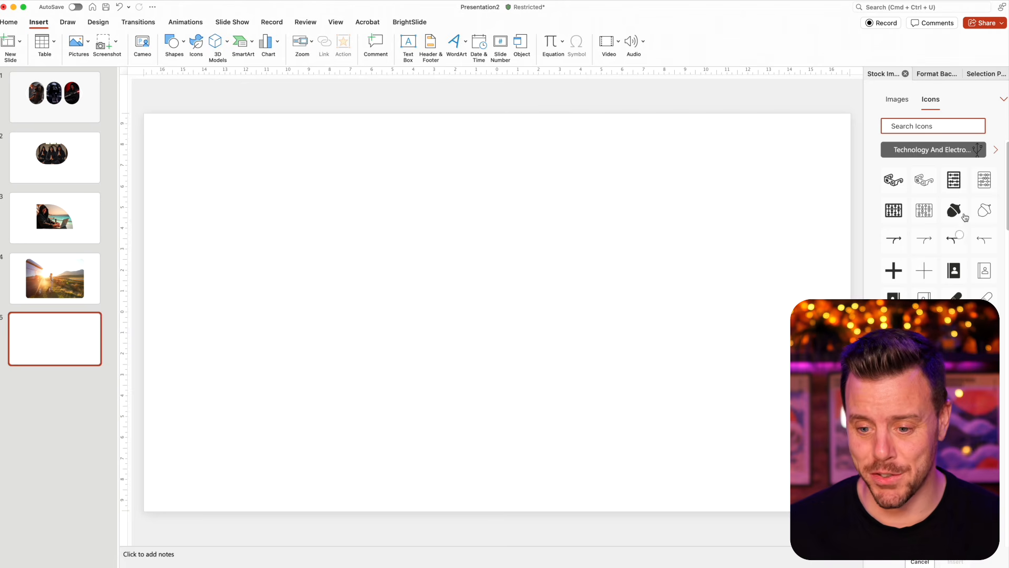
click(894, 182)
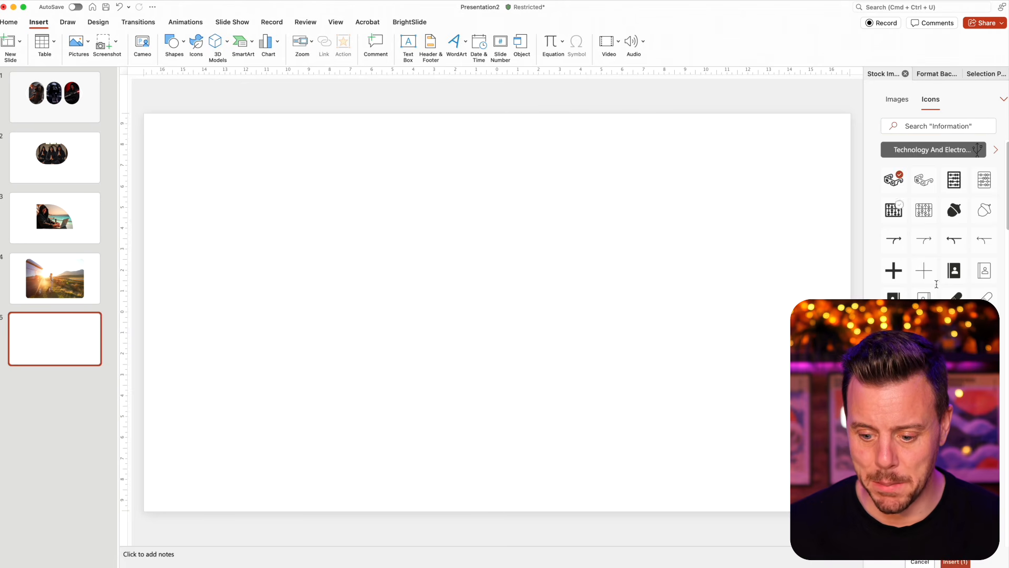
click(955, 562)
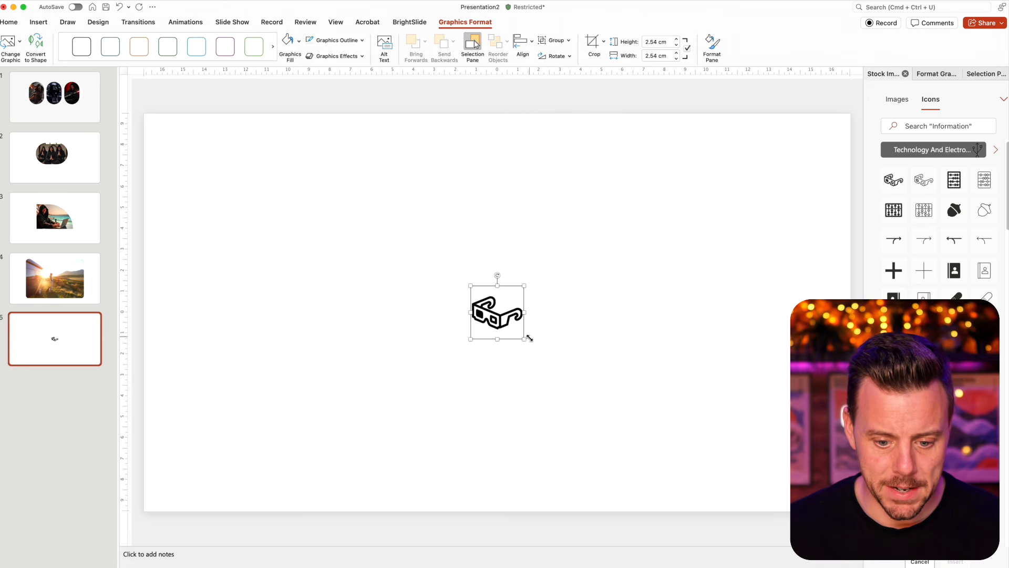
drag(523, 339, 616, 416)
Fill the glasses icon with the standard red colour and move it up towards the middle of the slide.
click(928, 75)
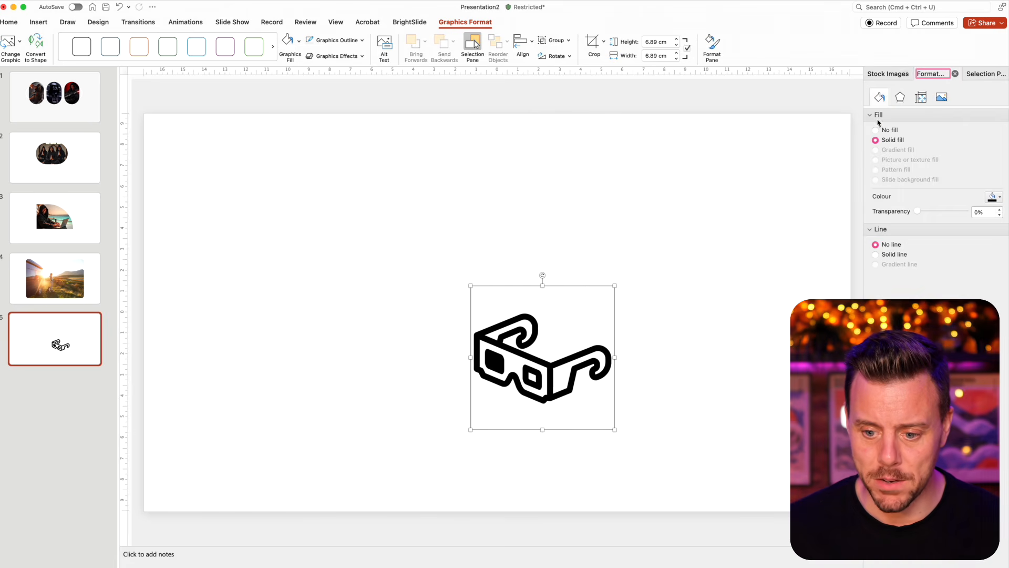
click(993, 197)
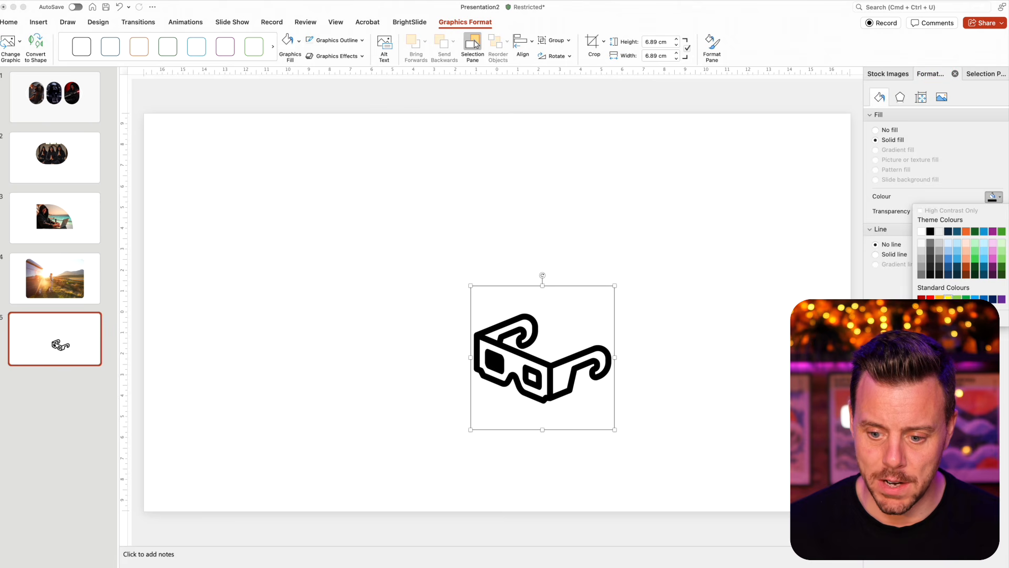
click(930, 297)
click(550, 372)
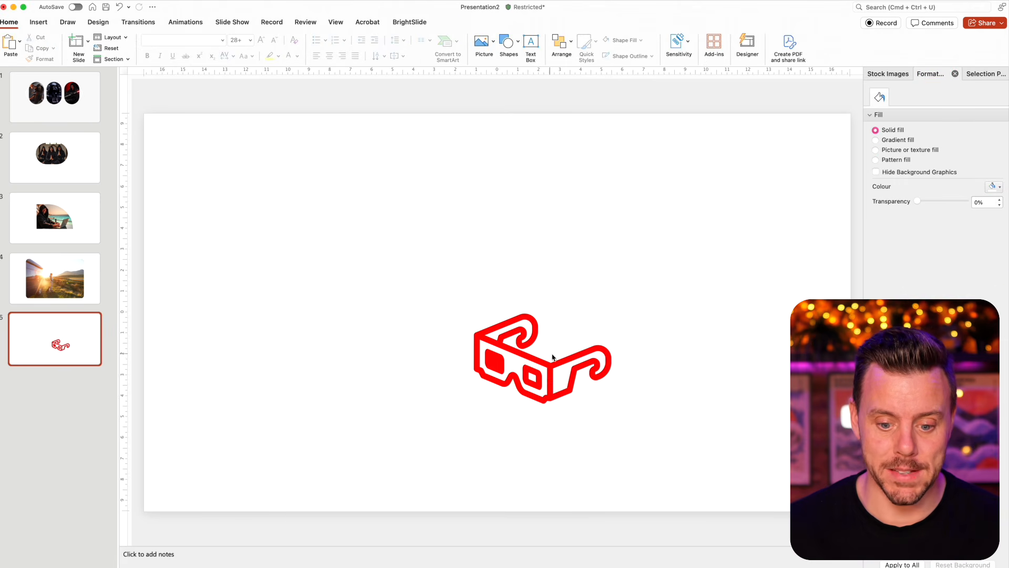
click(551, 372)
drag(551, 372, 481, 267)
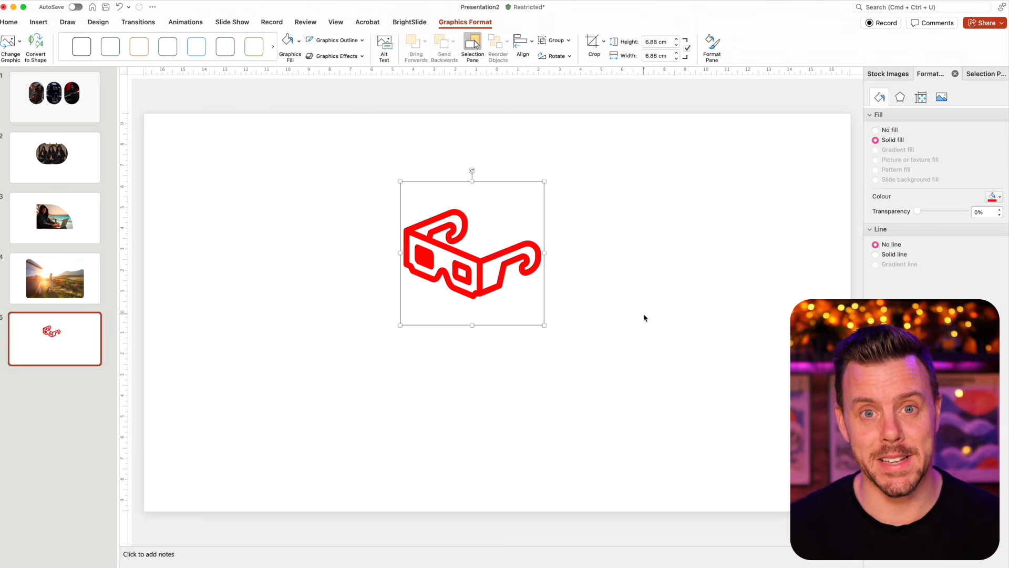
Replace the glasses graphic with the solid raised-fist icon found by searching the stock icons for "Fist", and nudge it slightly down.
click(887, 74)
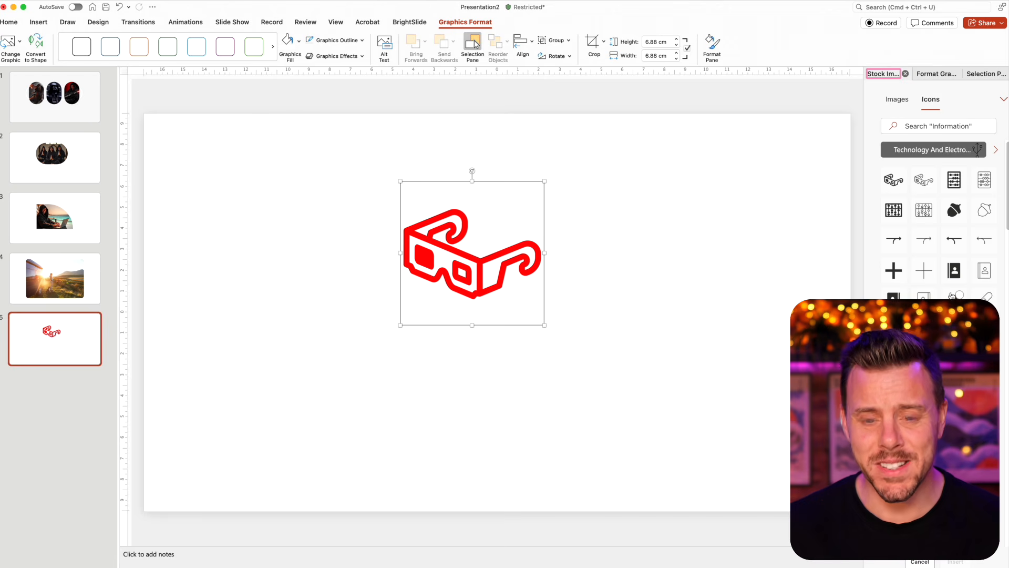
right_click(482, 264)
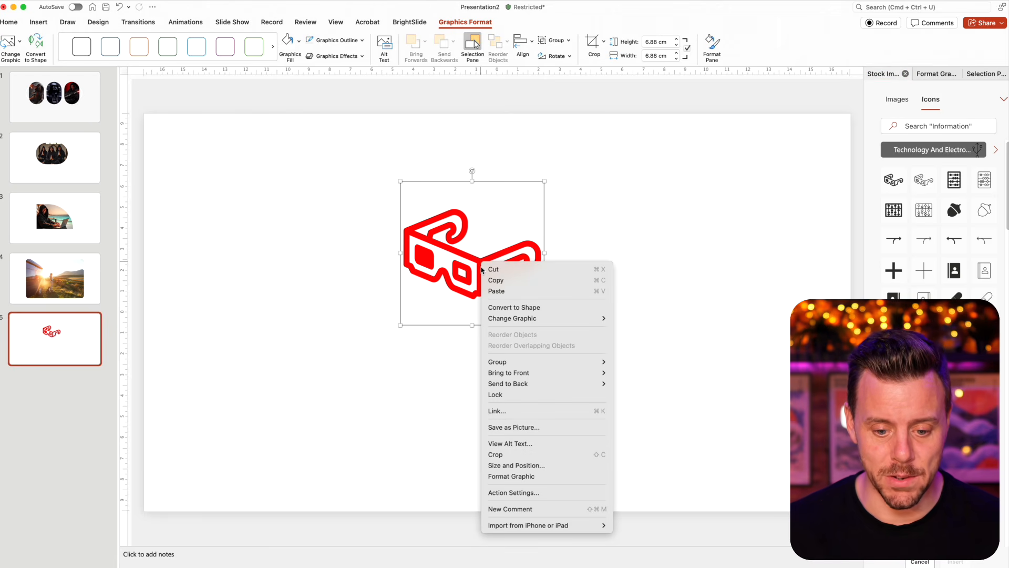
mouse_move(512, 321)
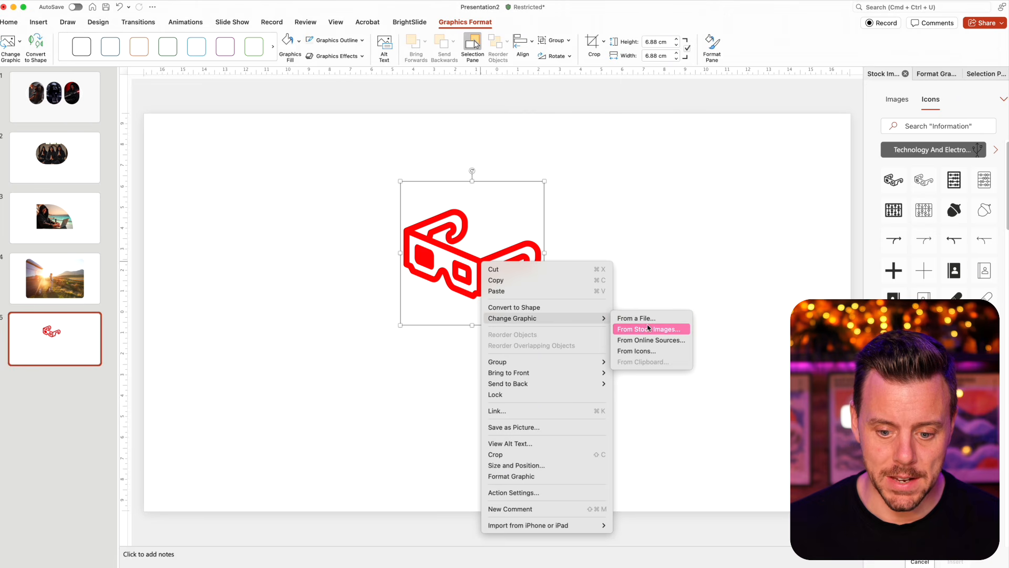
click(643, 352)
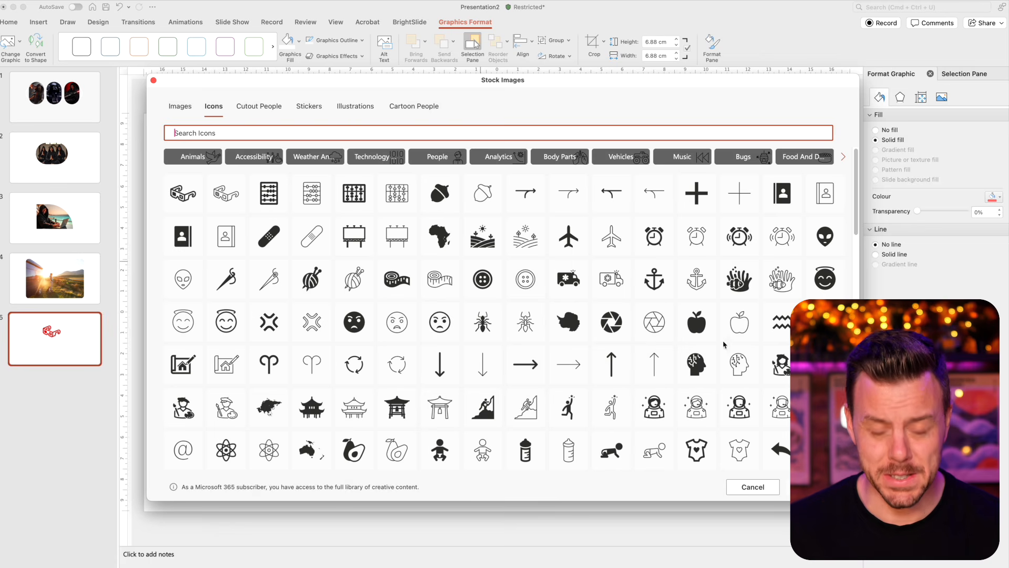
scroll(512, 278, down, 2)
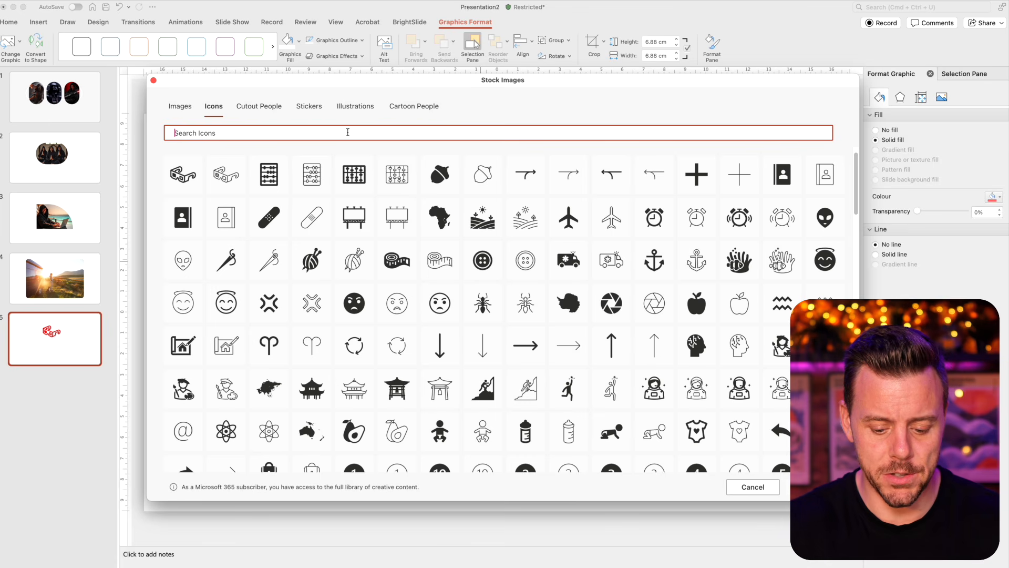
text(Fist)
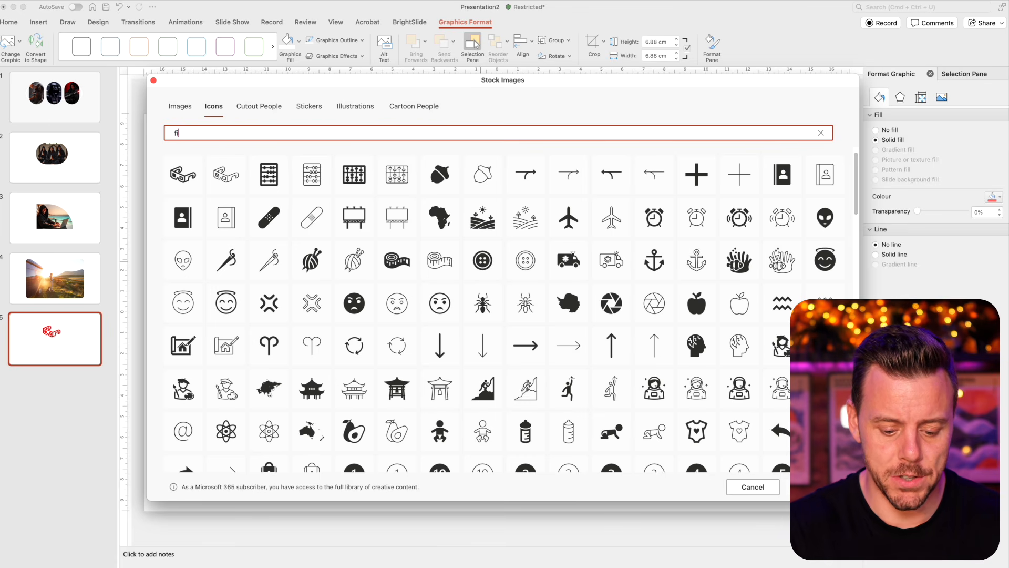
click(229, 169)
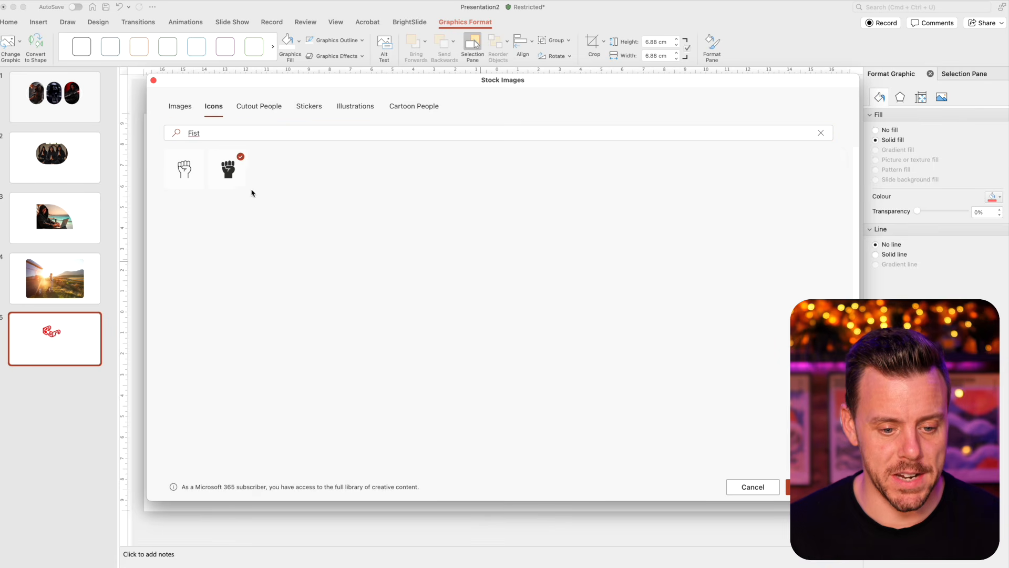
click(812, 486)
drag(474, 261, 480, 281)
click(629, 312)
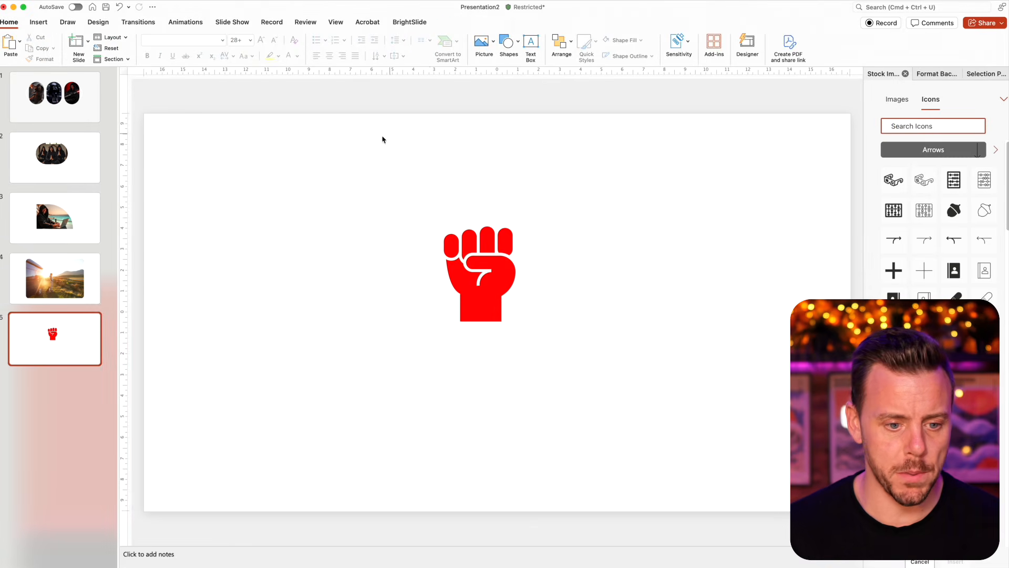
Draw a hexagon about 7.65 by 6.6 cm over the fist, rotate it 90° onto its point and show the slide's object list.
click(38, 22)
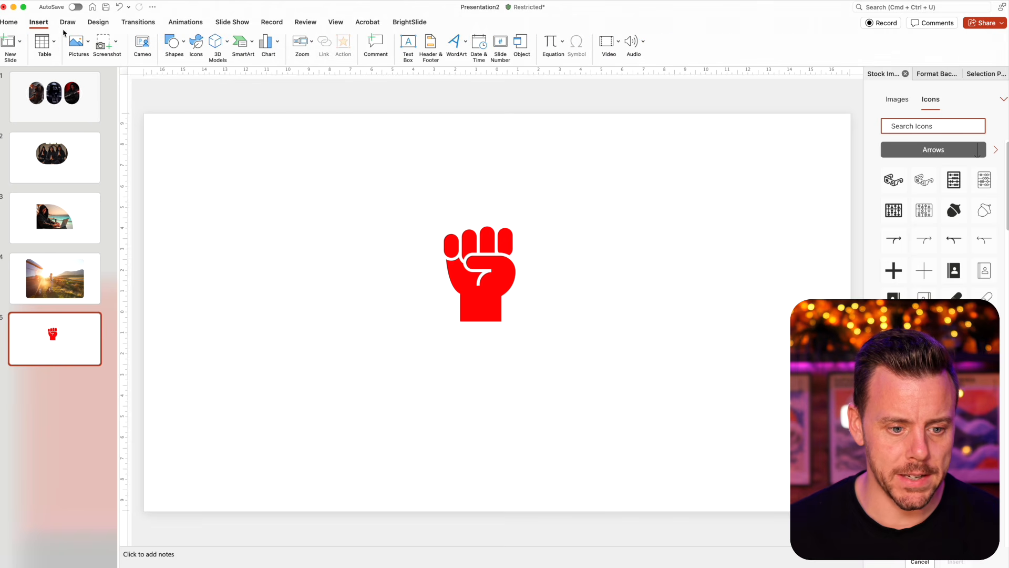
click(178, 49)
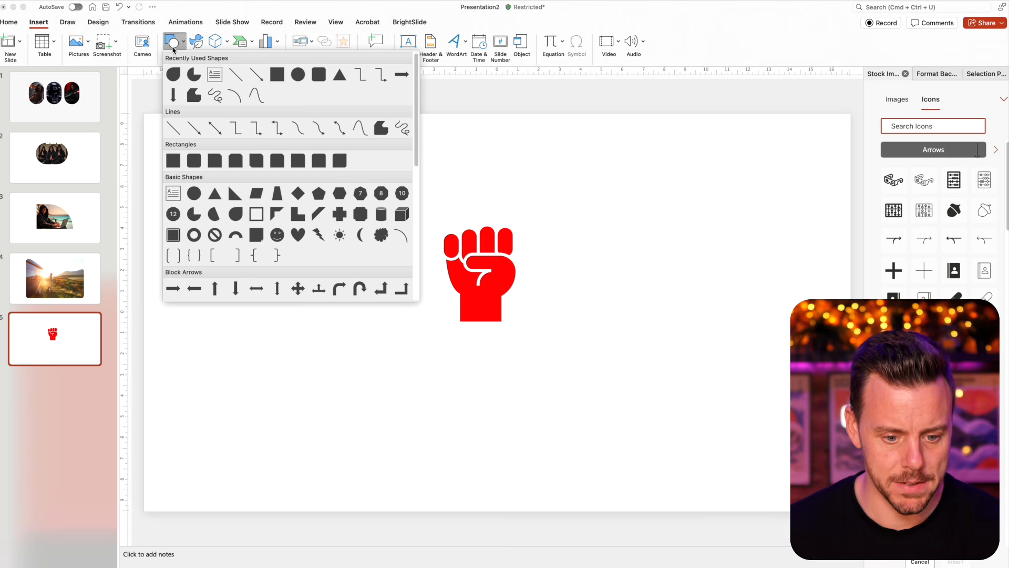
click(340, 193)
drag(408, 196, 514, 357)
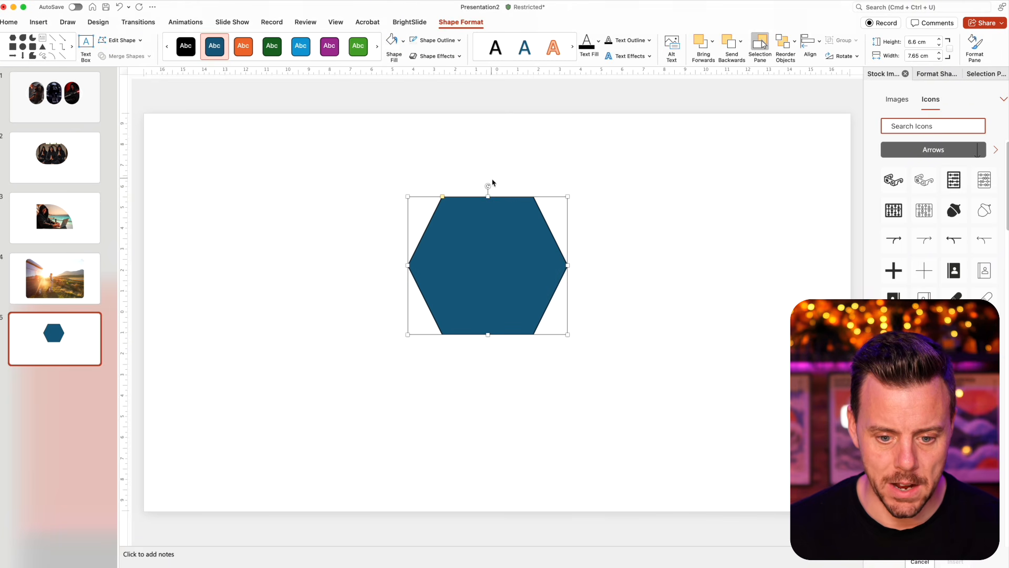
drag(488, 184, 414, 261)
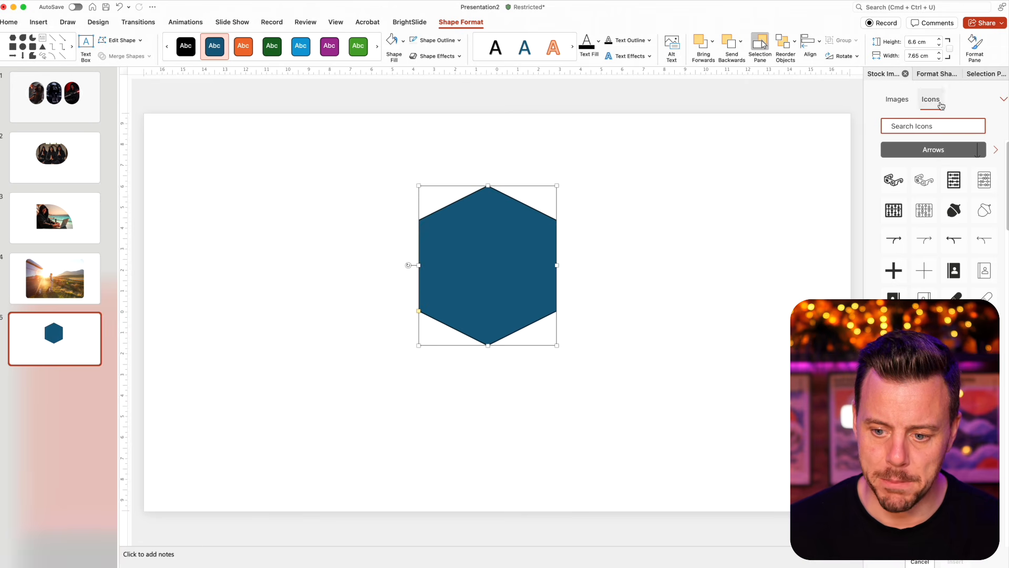
click(973, 74)
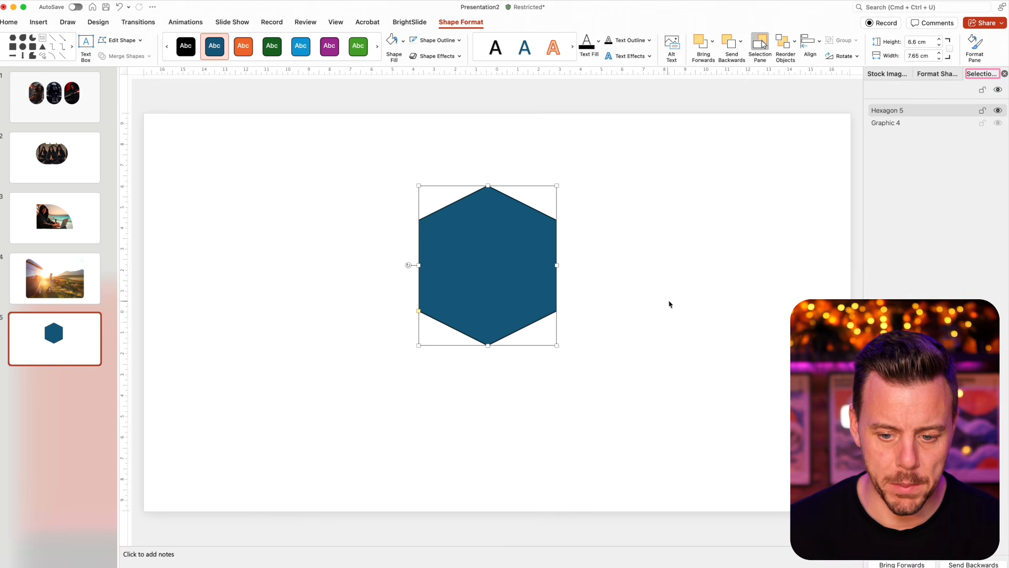
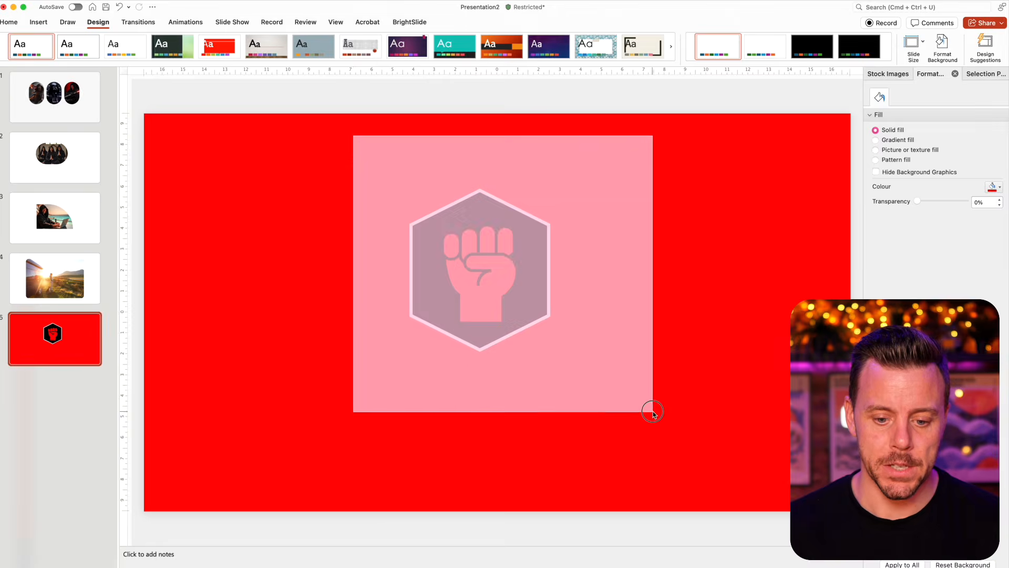
Group the hexagon with the fist icon and shift the grouped badge left of the slide's centre.
right_click(489, 274)
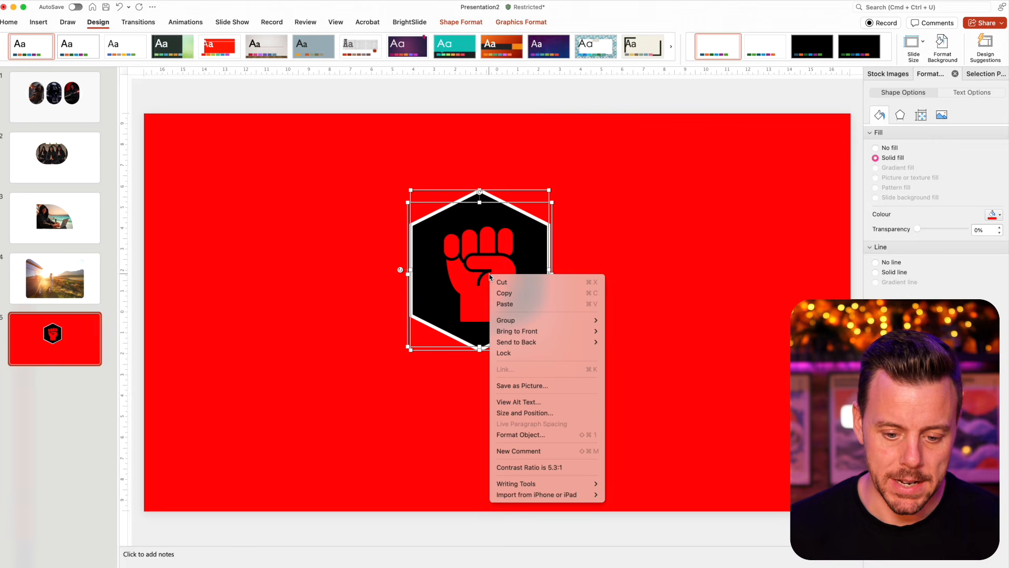
click(510, 321)
drag(489, 278, 441, 272)
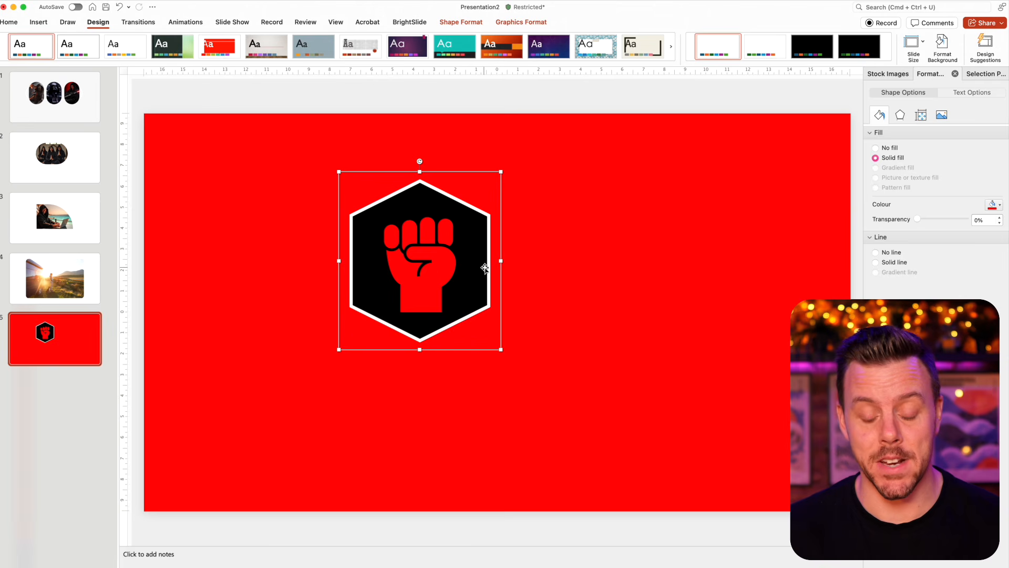
right_click(435, 250)
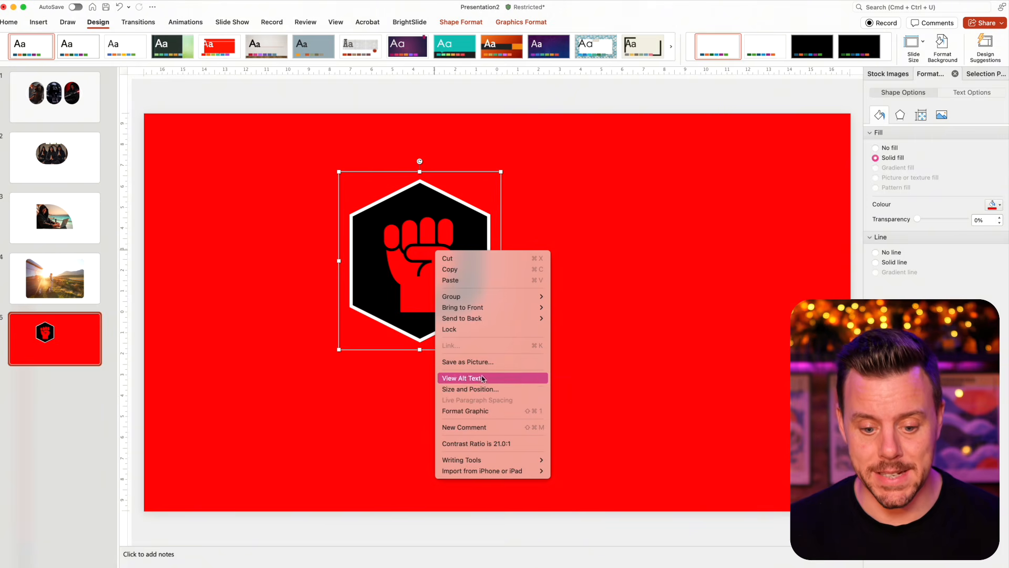
click(631, 331)
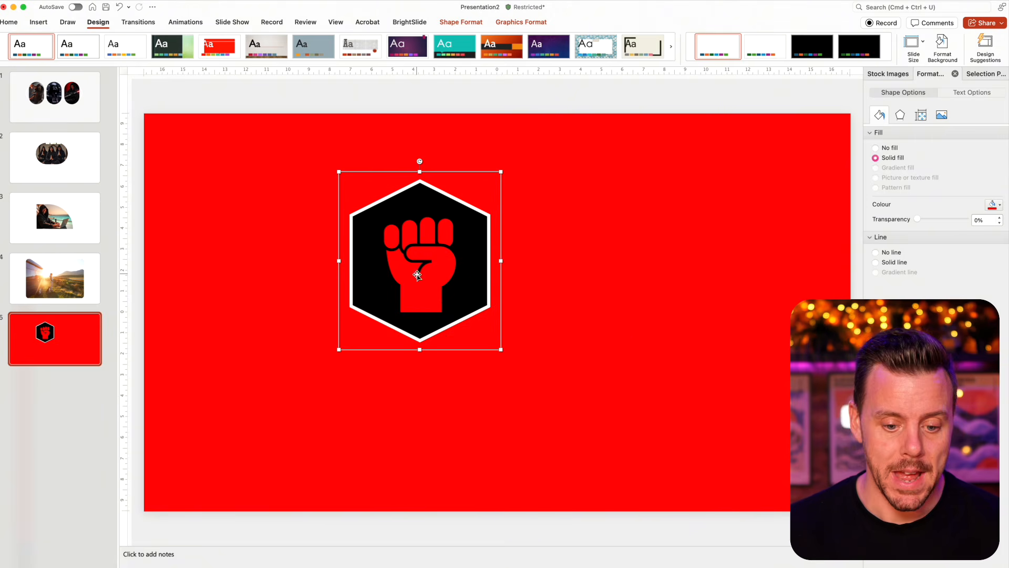
Duplicate the fist badge and place the two badges side by side on the slide.
drag(417, 274, 441, 301)
key(super+c)
key(super+v)
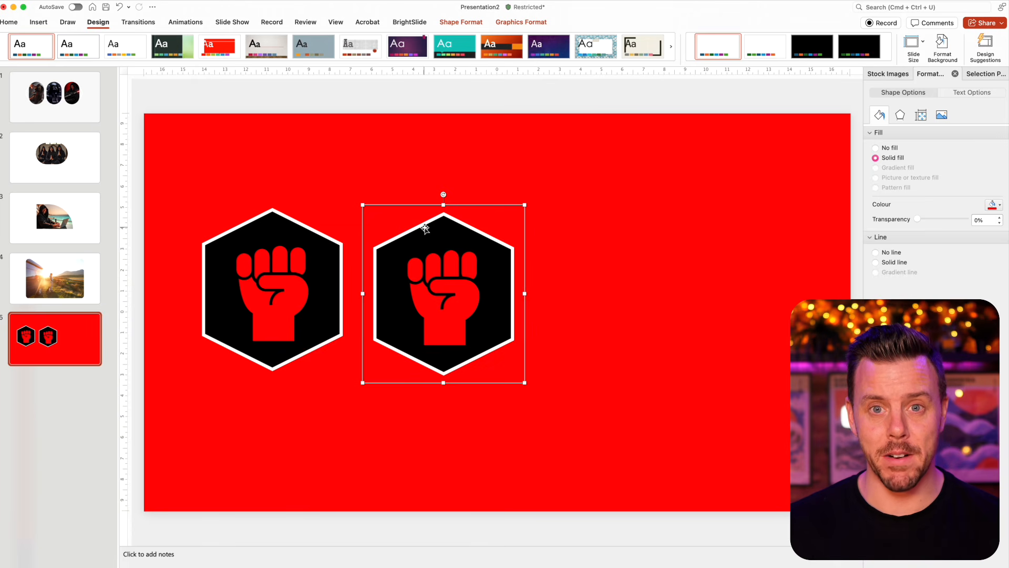
Replace the fist inside the copied badge with the solid beach umbrella and lounger icon, searching the stock icons for "beach".
key(Escape)
click(441, 304)
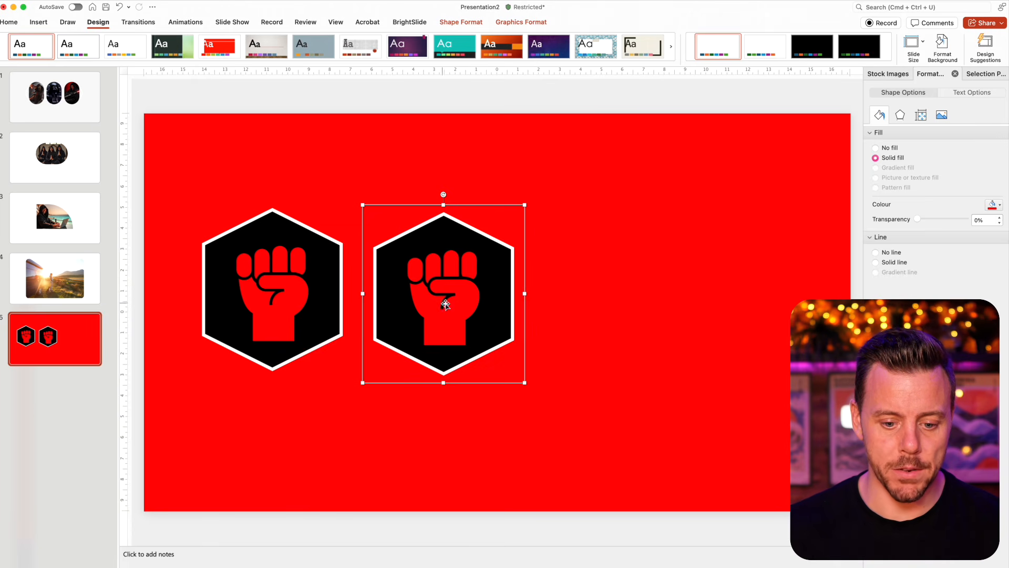
click(456, 290)
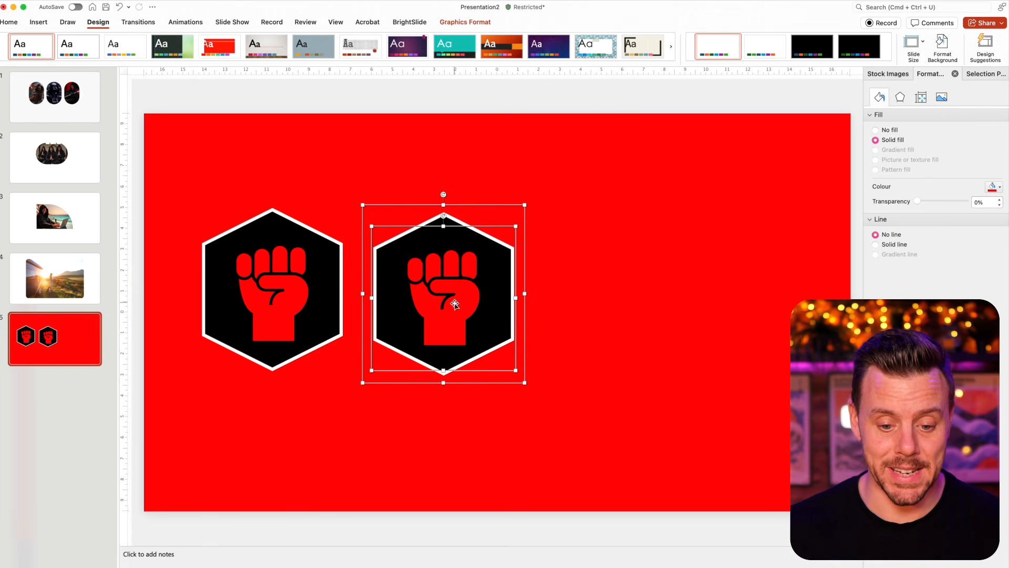
right_click(456, 301)
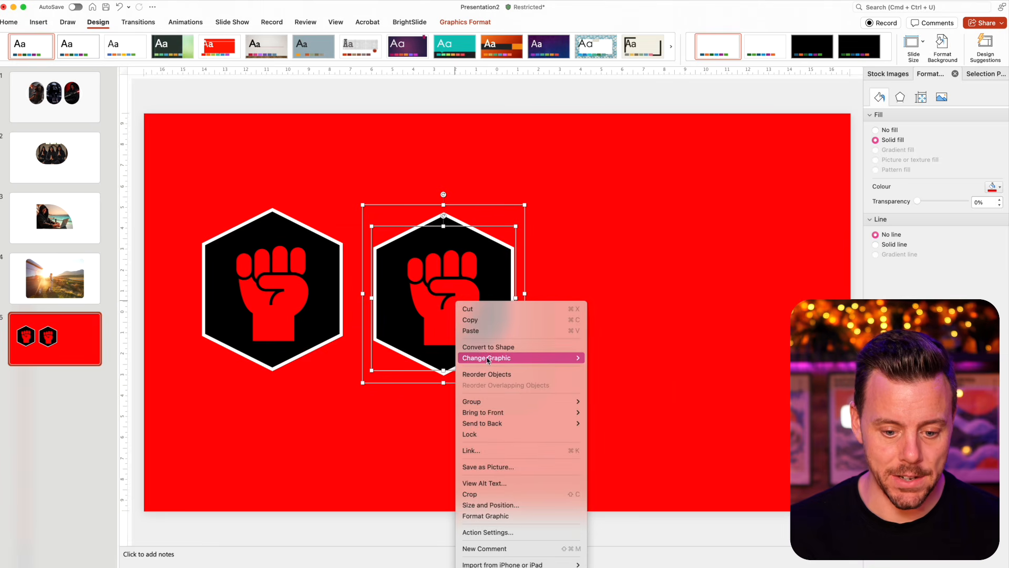
mouse_move(535, 360)
click(609, 390)
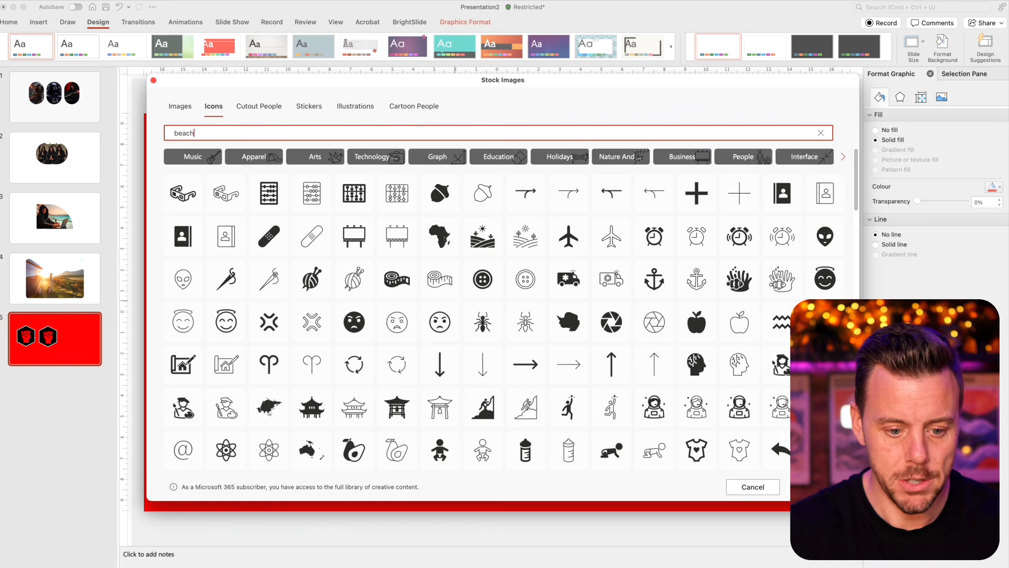
key(Return)
click(613, 173)
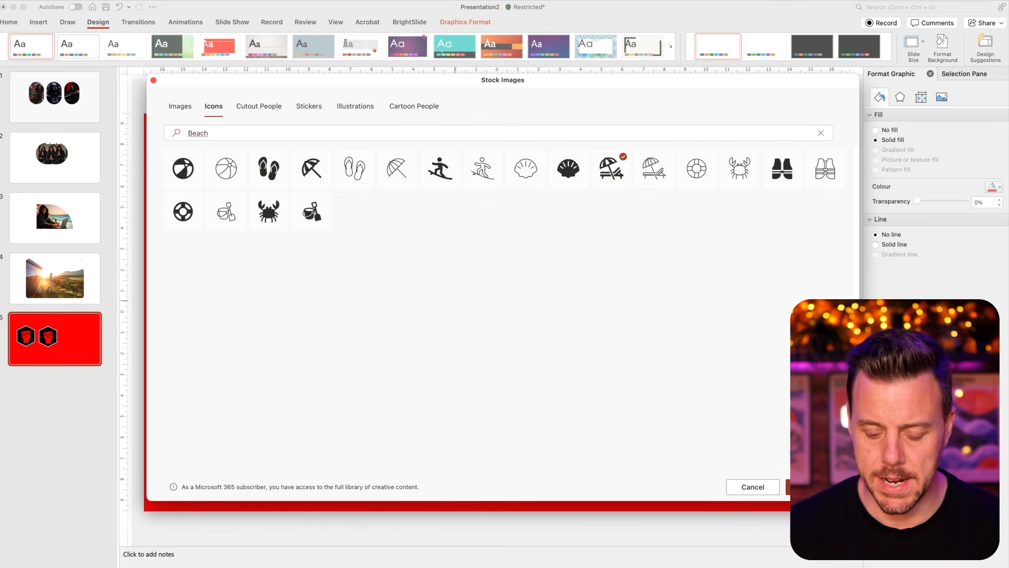
click(812, 487)
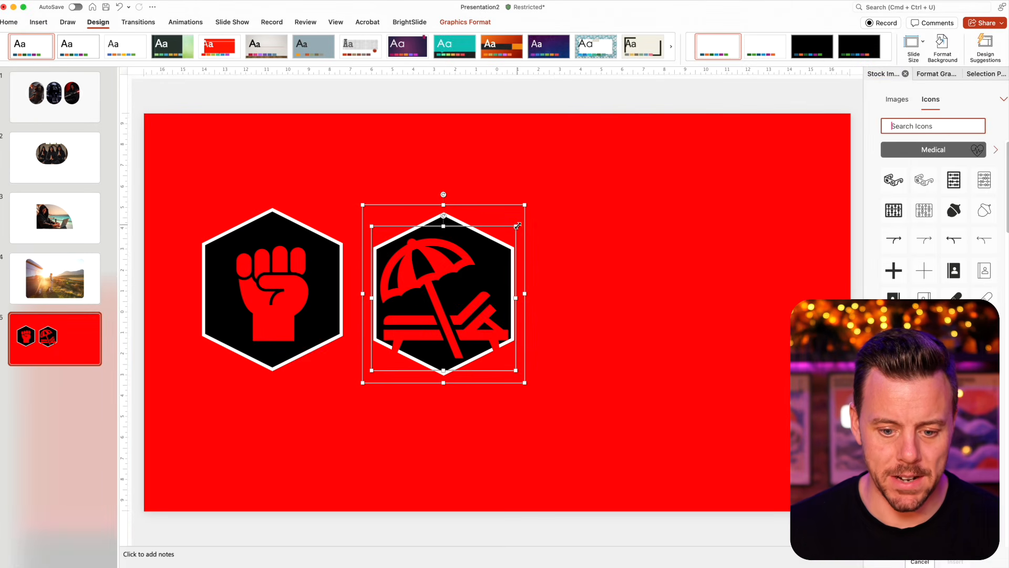
Shrink the beach icon to fit inside its hexagon and centre it there.
drag(515, 226, 497, 245)
drag(423, 301, 428, 292)
click(623, 310)
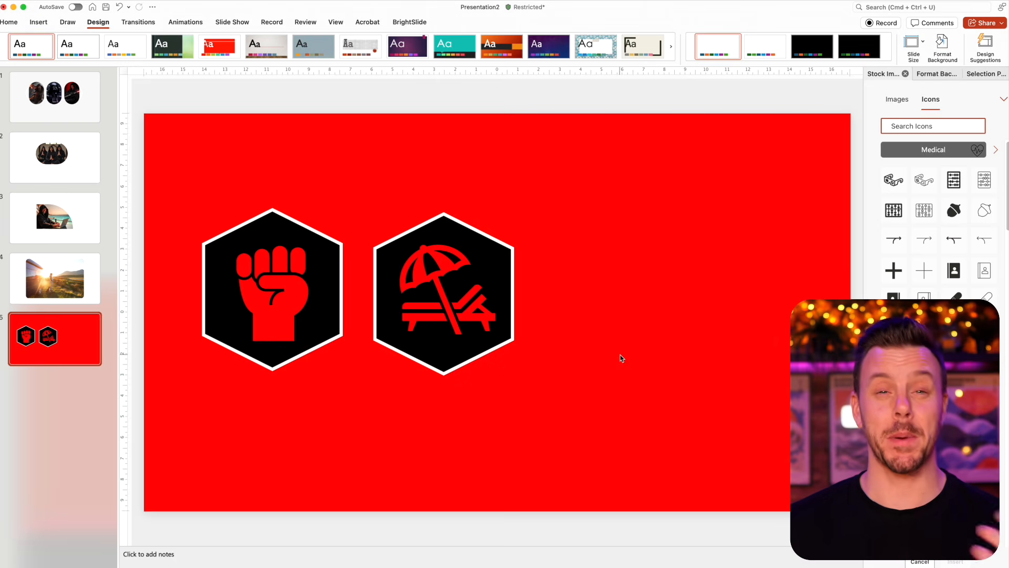
Move the beach badge farther from the fist badge, into the empty half of the red slide.
click(400, 295)
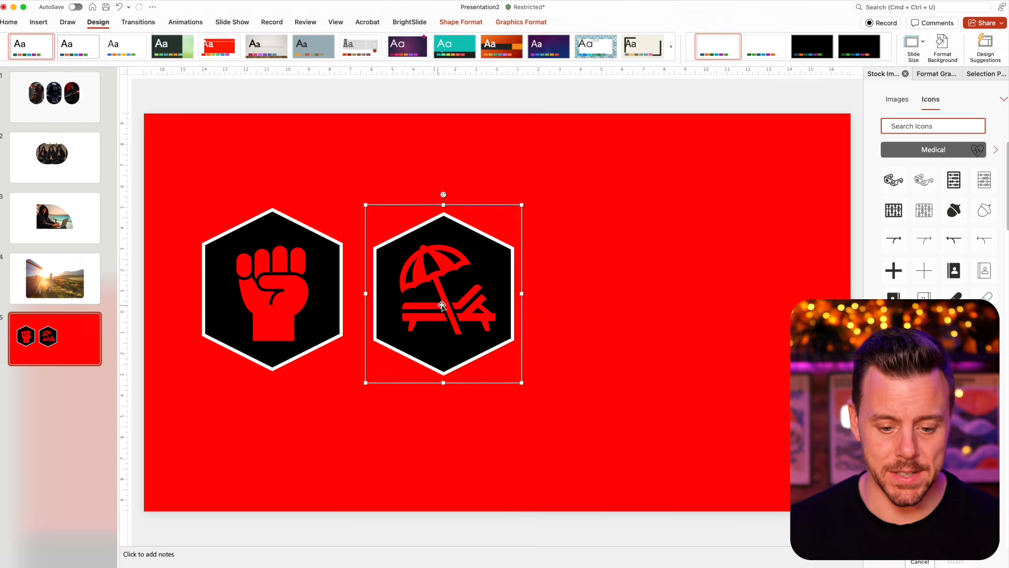
drag(466, 296, 629, 294)
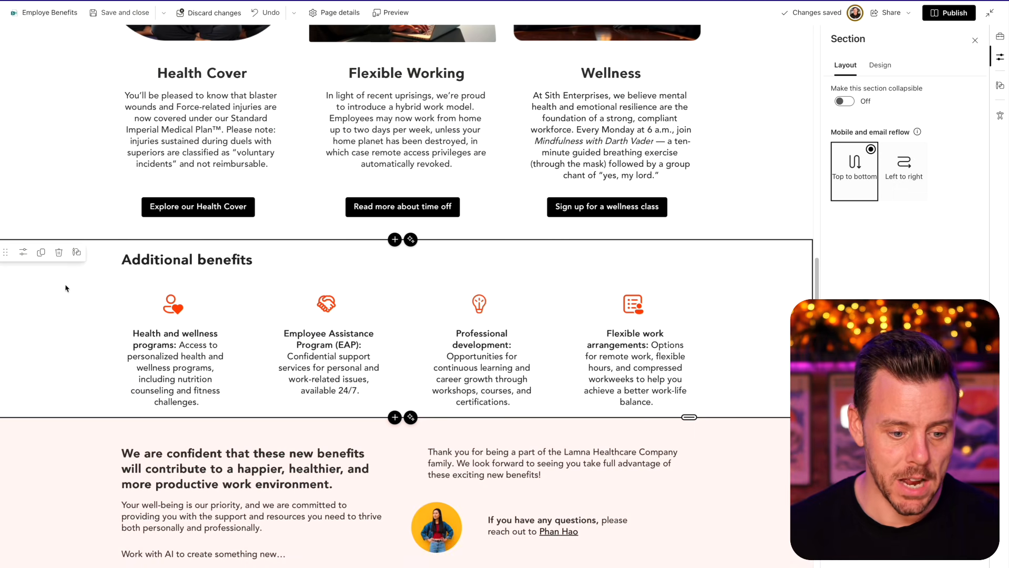
Switch to the Employee Benefits page in SharePoint and give the Additional benefits section the #ff0000 background, #000000 accent theme.
click(880, 65)
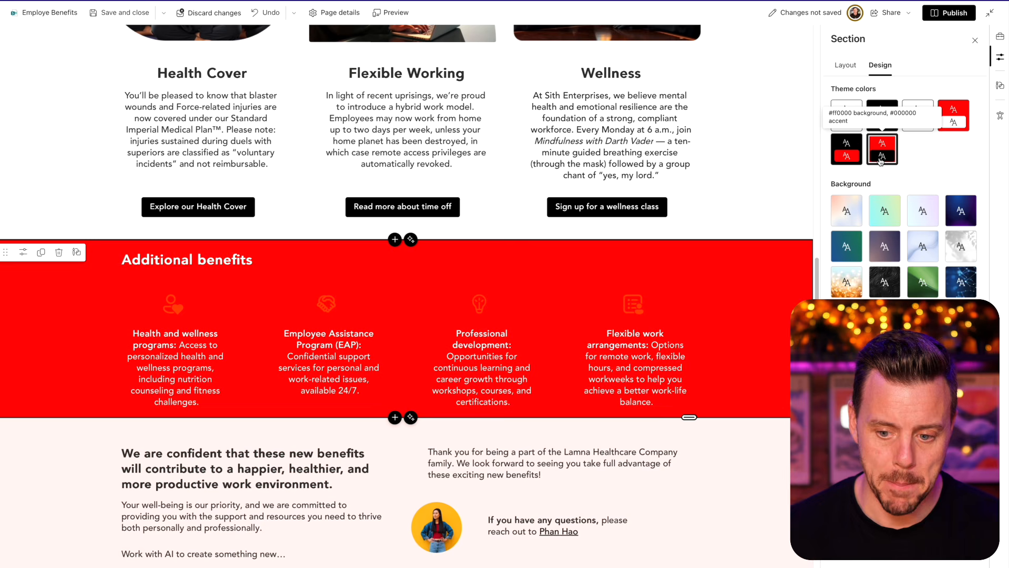
click(881, 161)
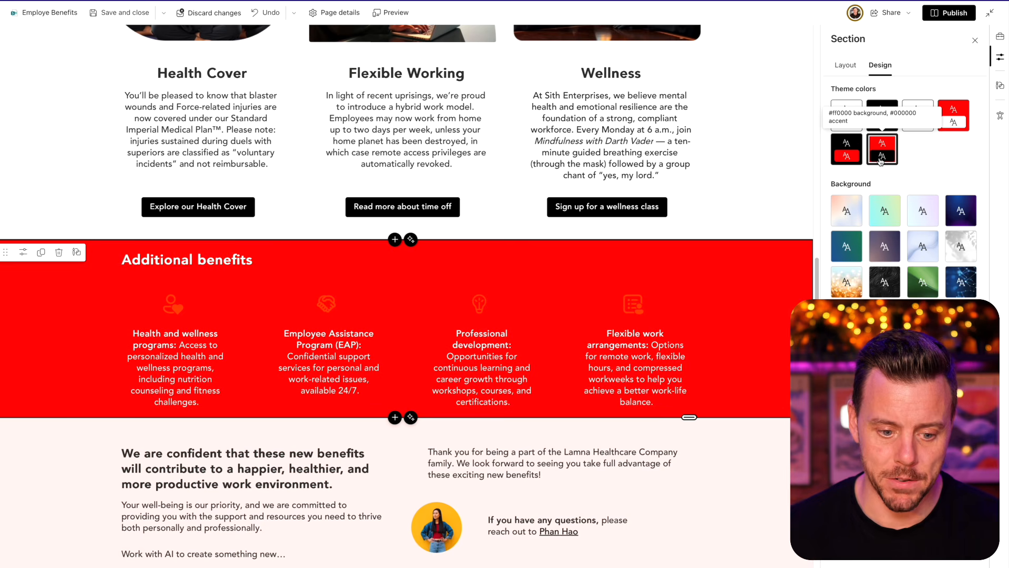
Replace the icon above the Health and wellness programs text with the fist badge image uploaded from the computer.
click(634, 307)
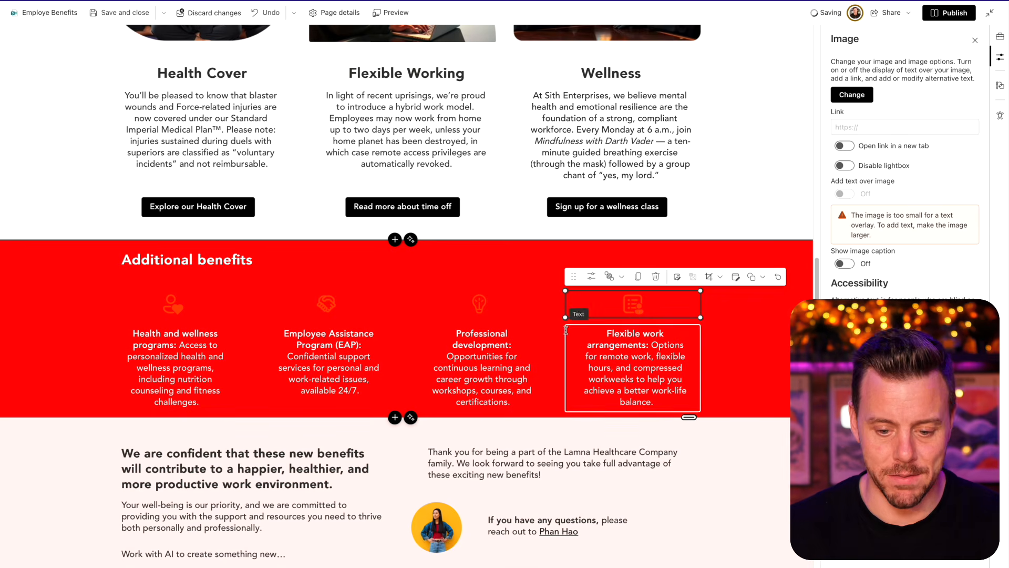
click(175, 305)
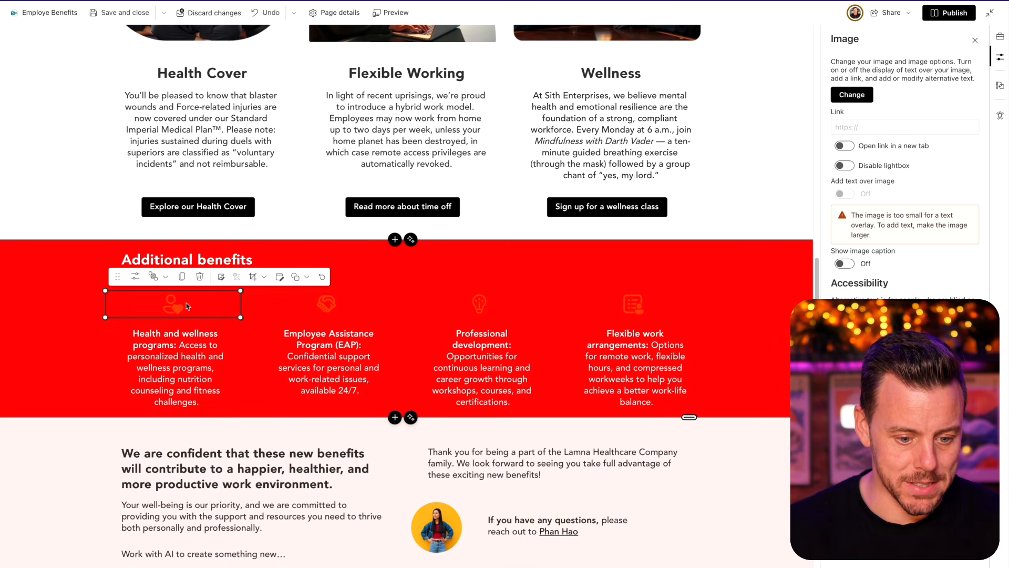
click(221, 277)
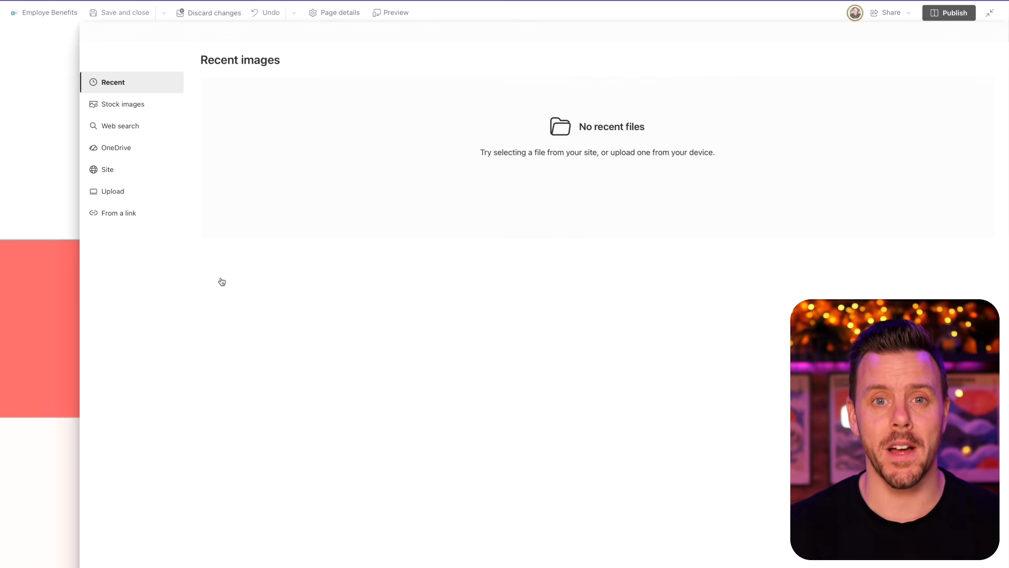
click(118, 195)
click(925, 559)
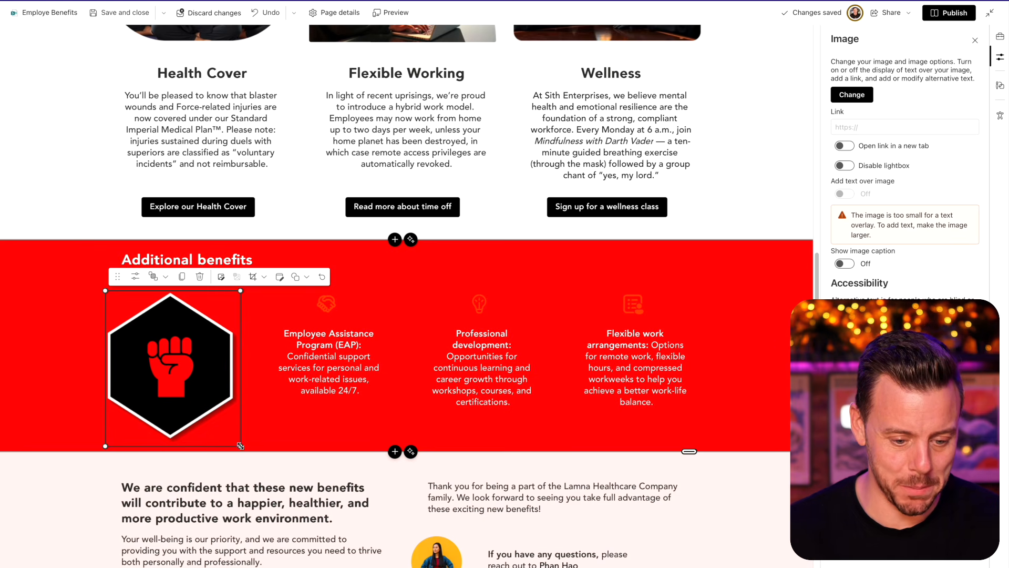
Shrink the fist badge to icon size and centre it above the Health and wellness programs text.
drag(240, 446, 146, 338)
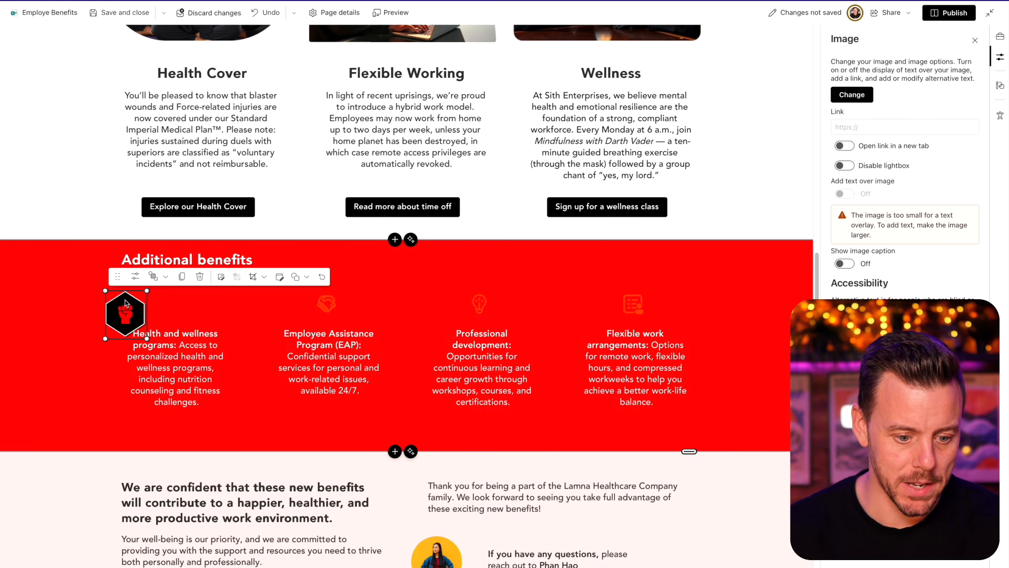
drag(119, 276, 171, 265)
click(250, 415)
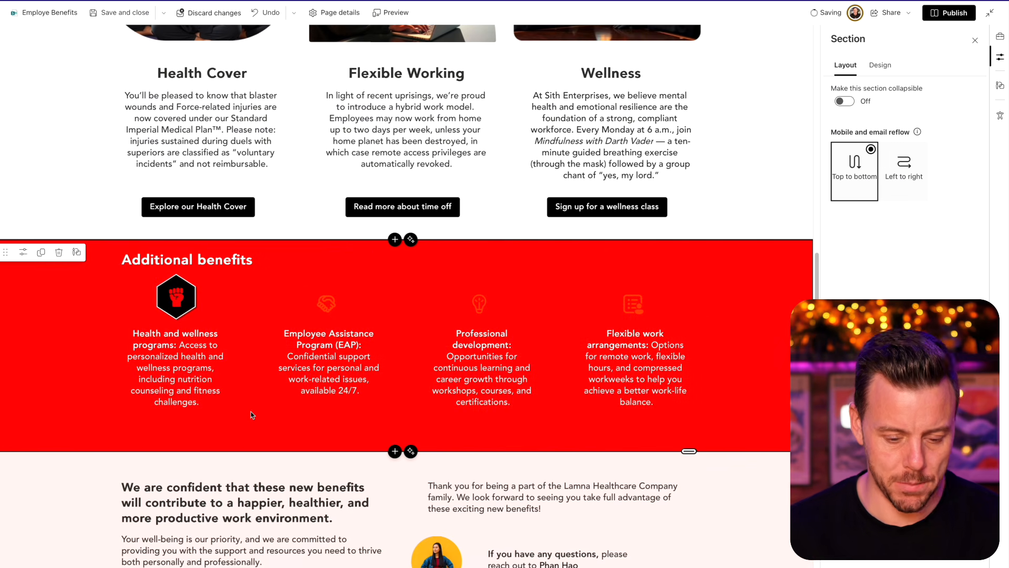
Replace the Employee Assistance Program icon with the uploaded beach badge image and centre it above its text.
click(334, 311)
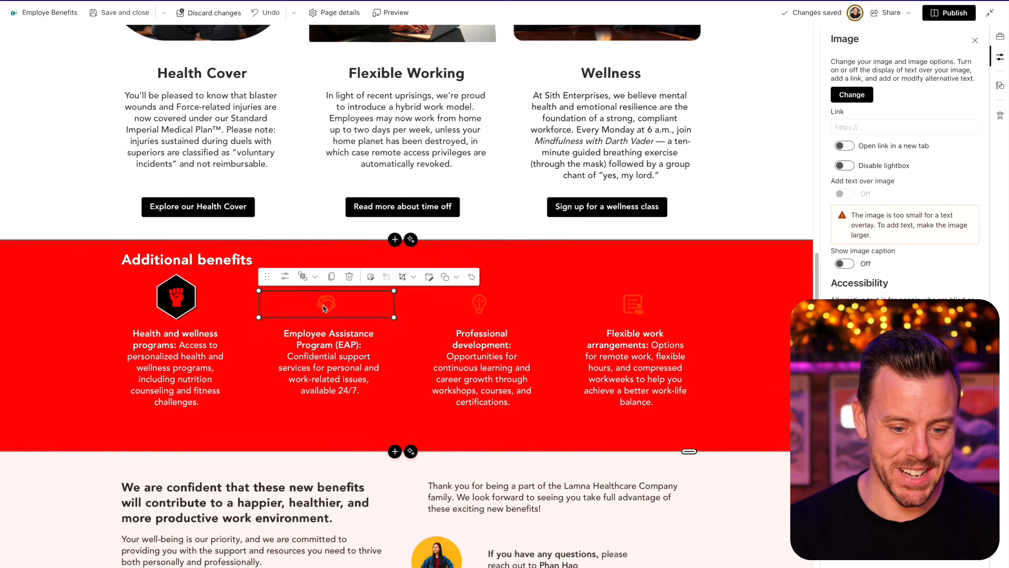
click(370, 278)
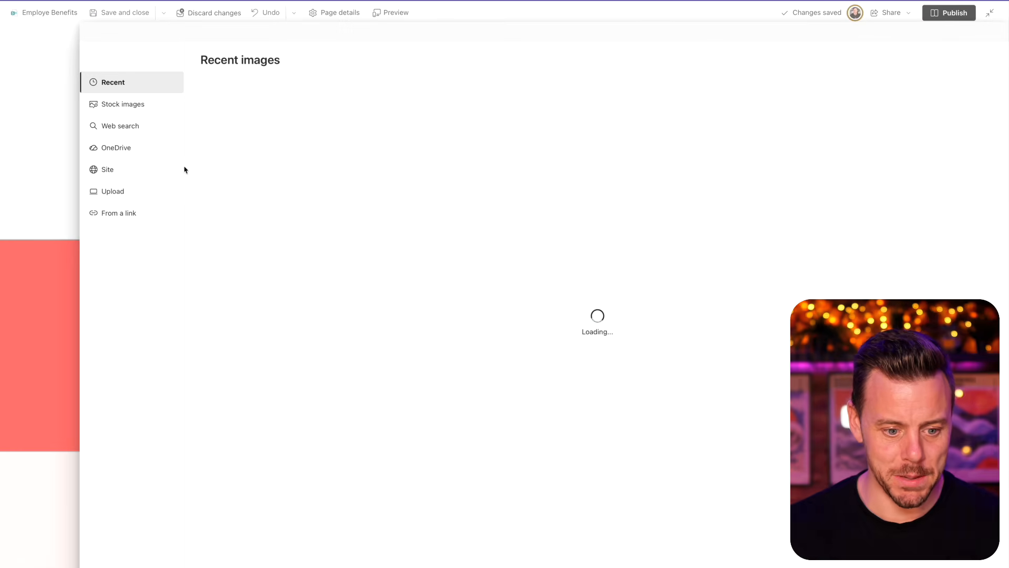
click(125, 197)
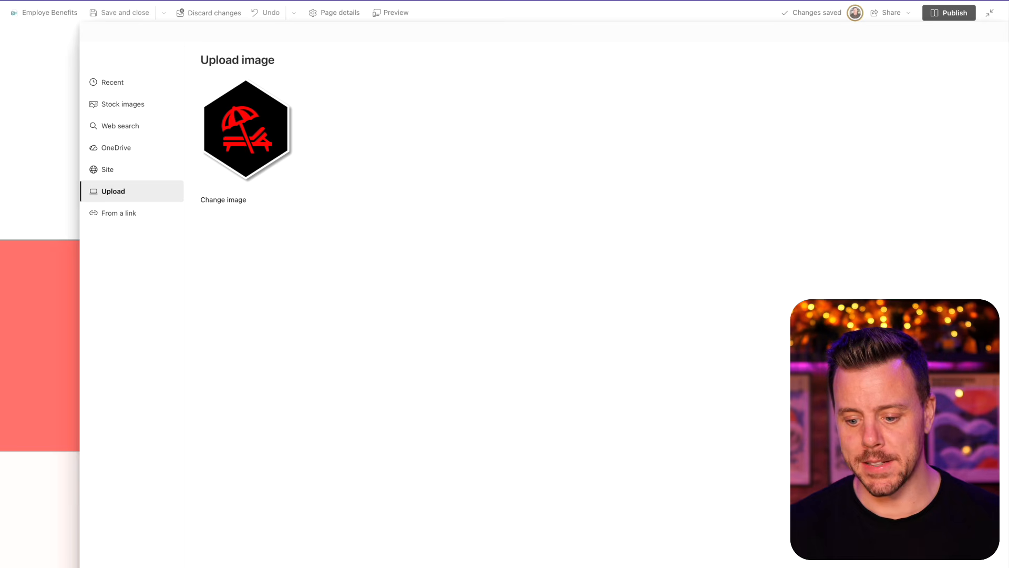
click(927, 546)
drag(267, 260, 315, 262)
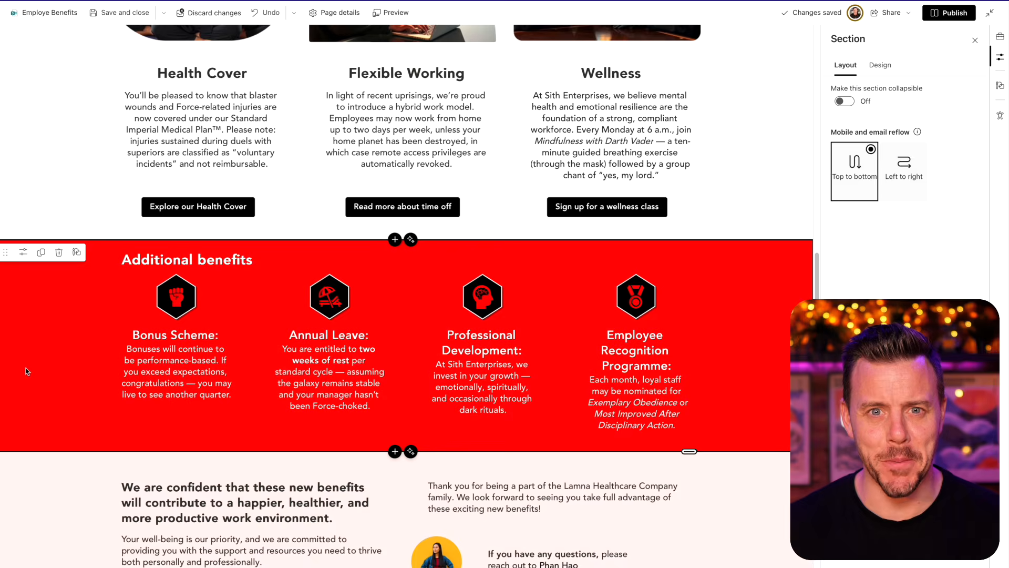
Apply the black background, red accent theme to the closing section and delete its background image.
scroll(27, 371, down, 2)
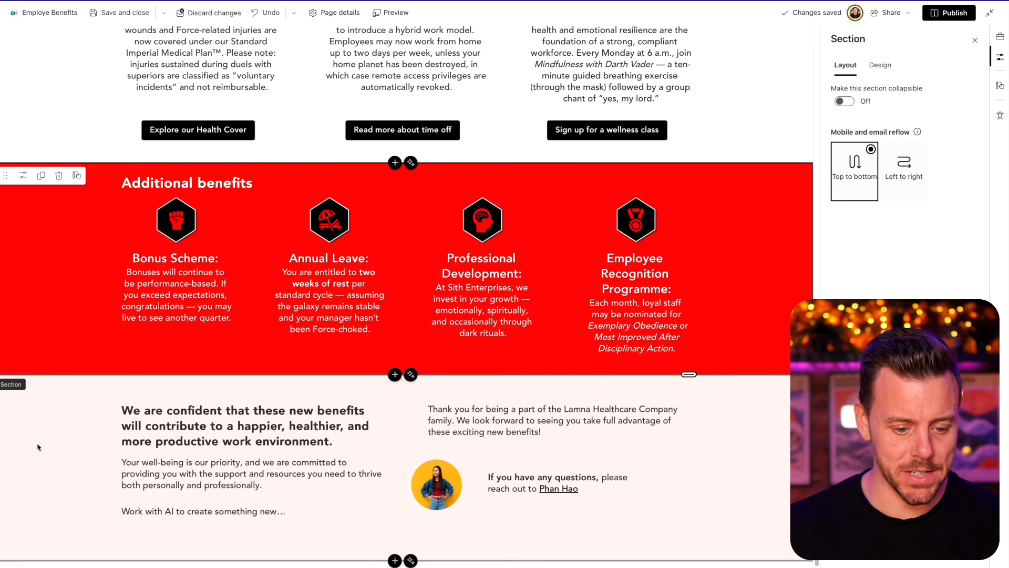
click(308, 394)
click(880, 64)
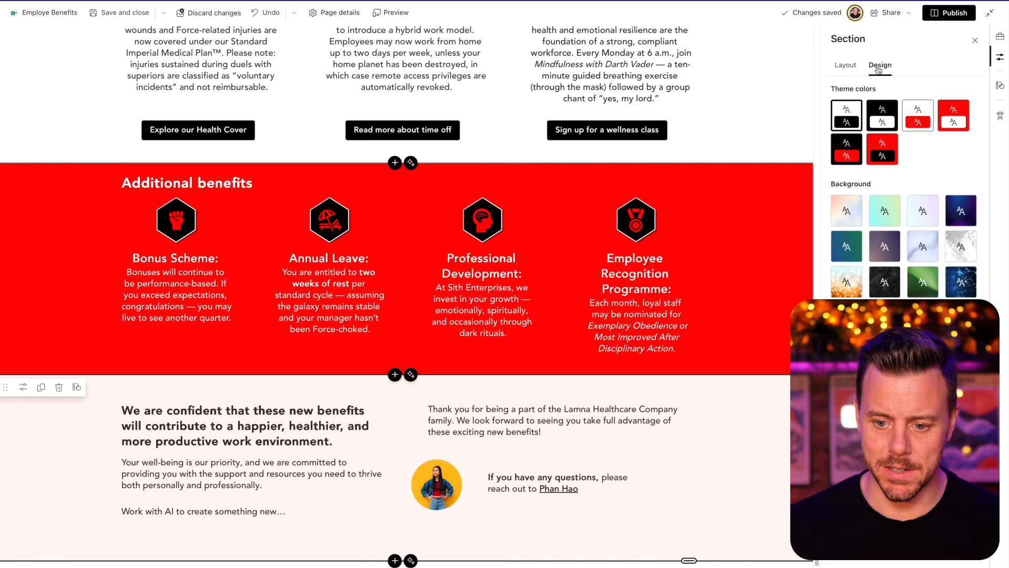
click(840, 151)
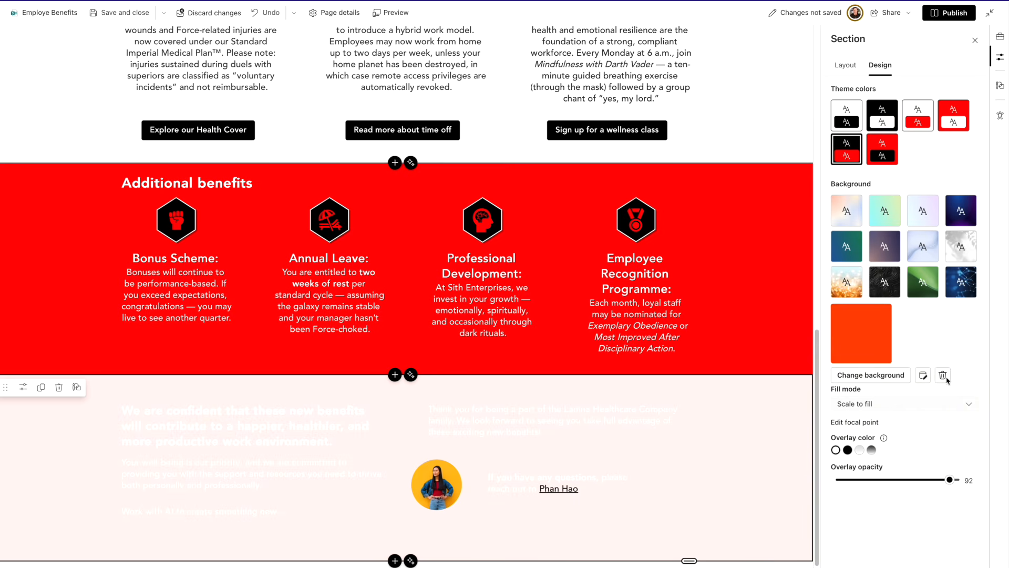
click(942, 375)
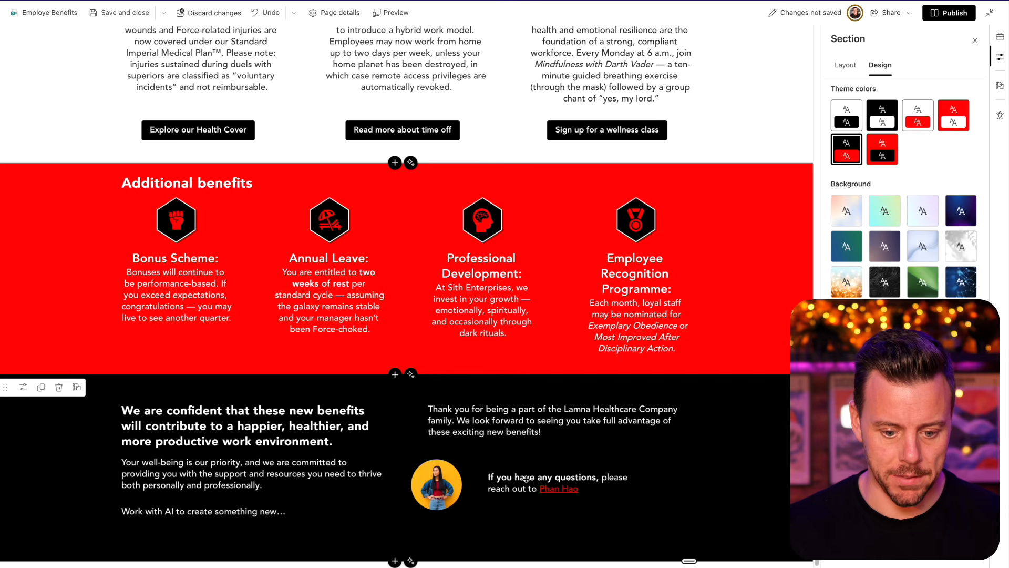
Preview Admiral.jpeg, upload it to Adobe Express's background remover, and download the cut-out portrait.
click(450, 485)
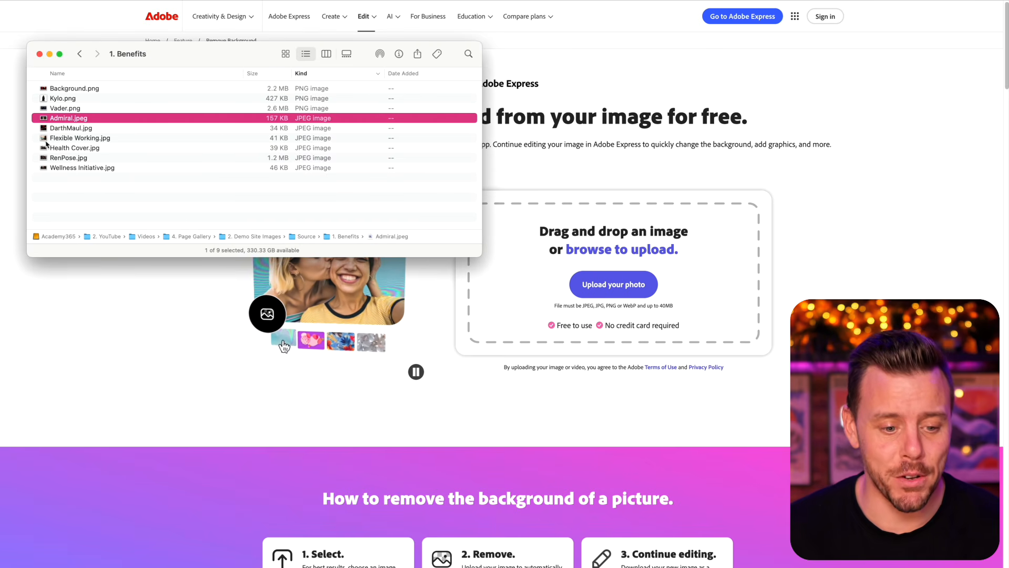
key(space)
key(space)
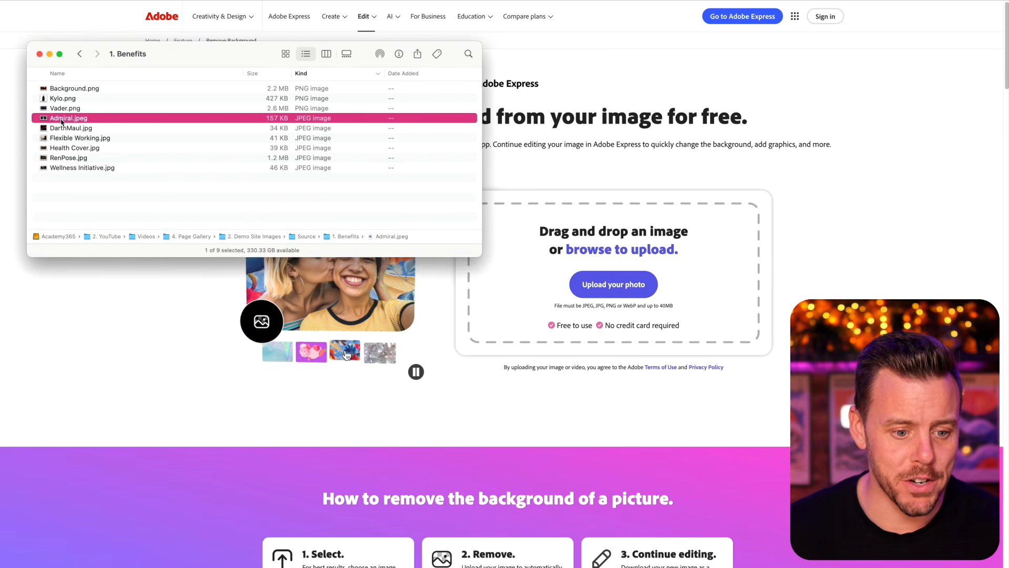
drag(131, 119, 566, 238)
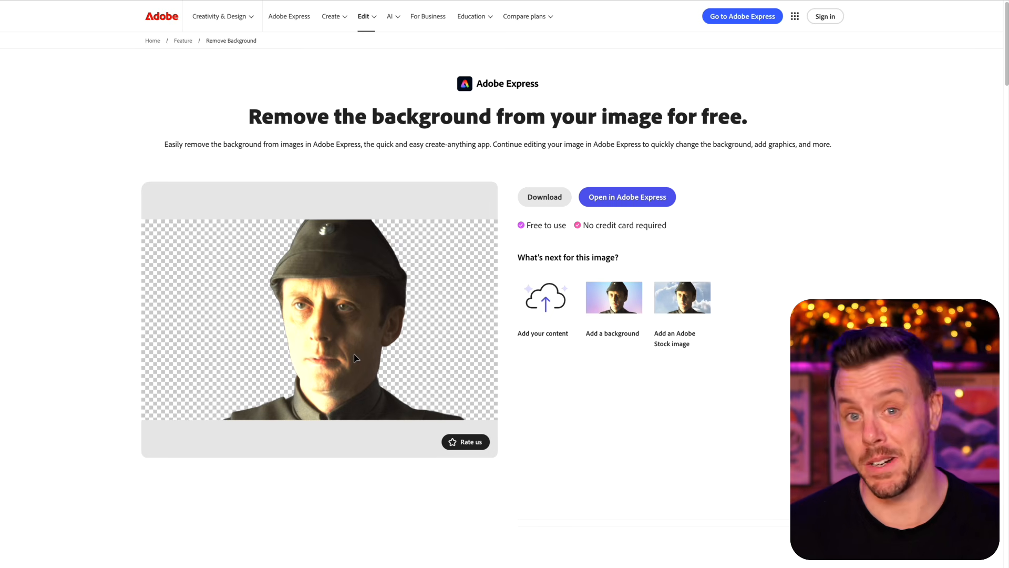
click(541, 199)
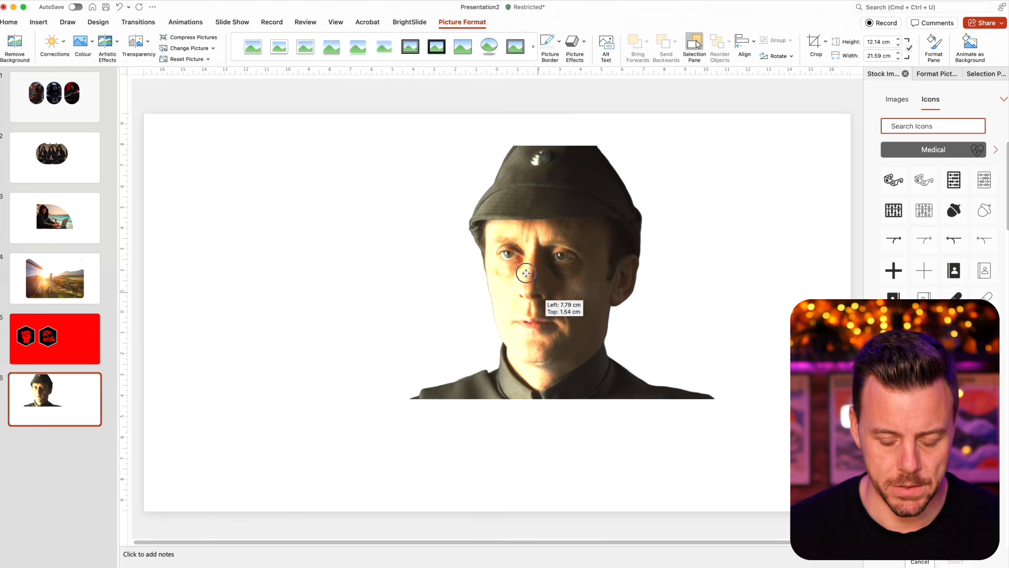
Switch to PowerPoint, centre the officer cut-out on the new slide, and draw a circle about 11.89 cm across over it.
drag(539, 290, 490, 302)
click(762, 285)
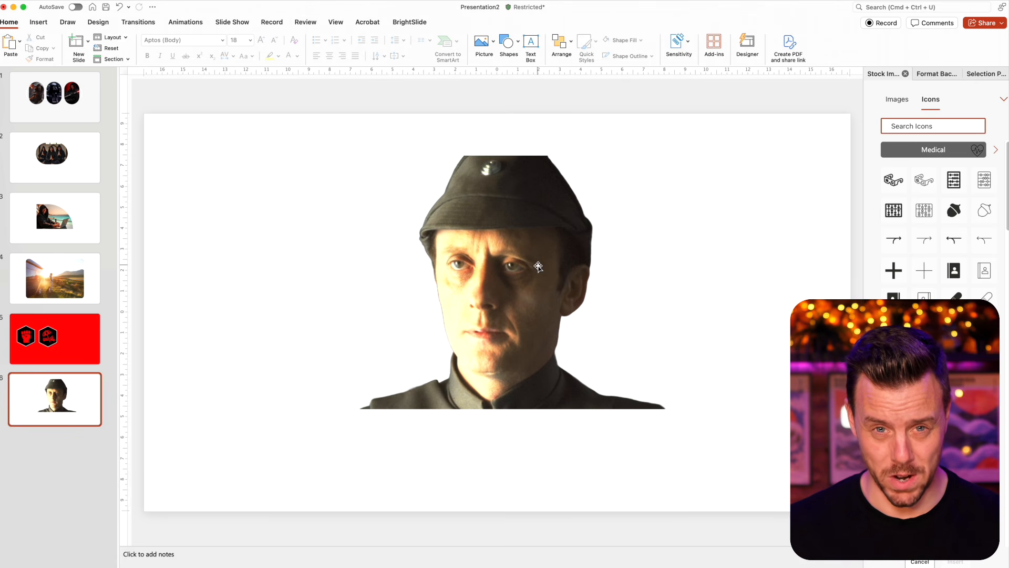
click(38, 21)
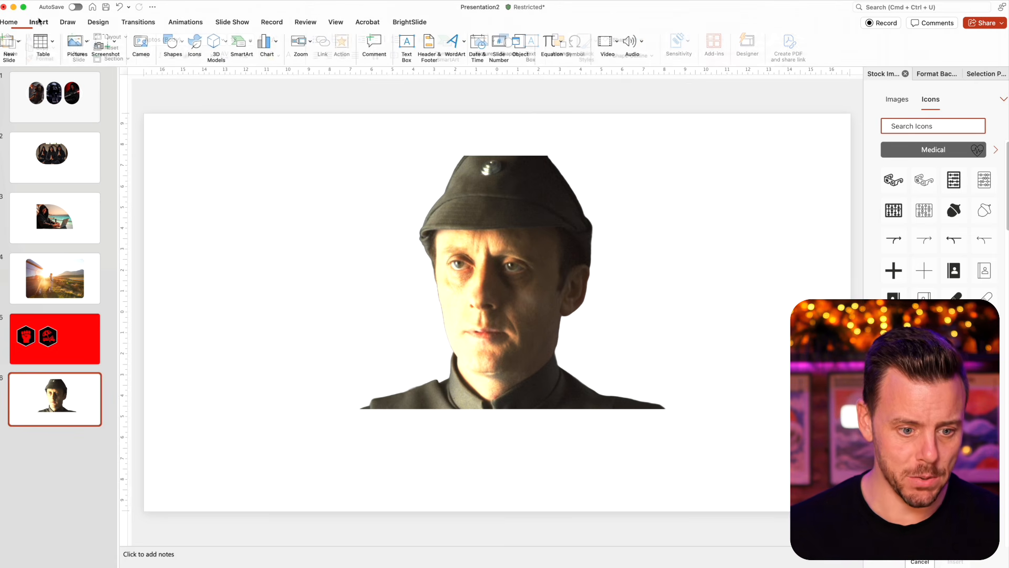
click(181, 43)
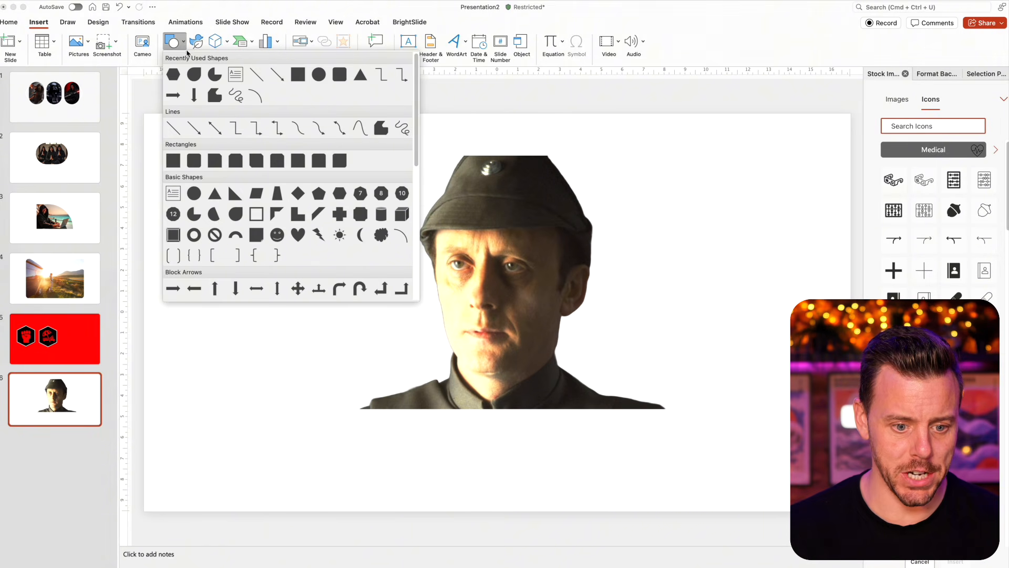
click(318, 74)
drag(387, 161, 635, 409)
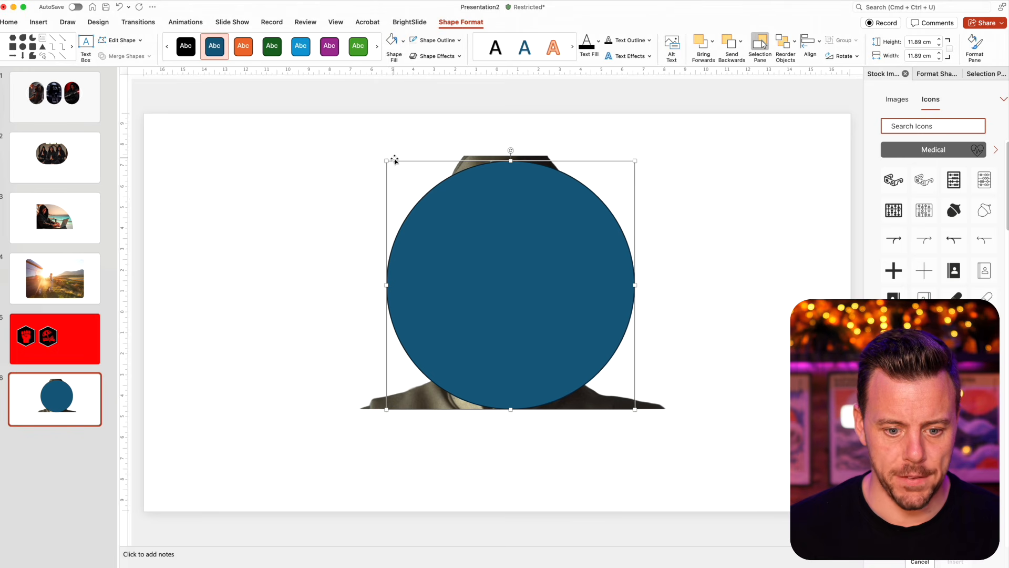
Enlarge the circle to about 12.14 cm to match the portrait's height, then duplicate it and move the copy aside.
drag(386, 161, 379, 158)
drag(382, 160, 378, 156)
drag(499, 250, 519, 257)
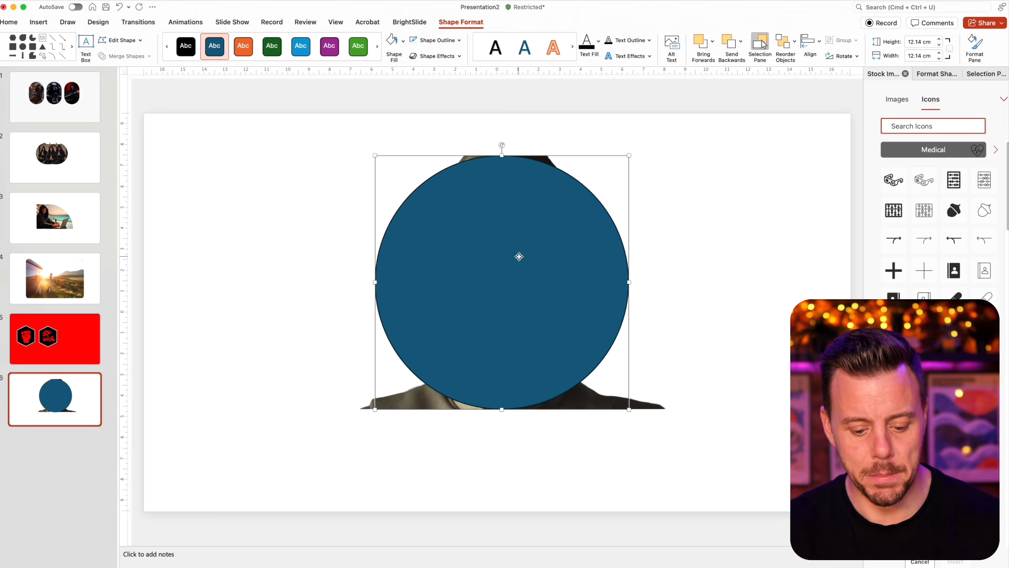
key(super+d)
drag(518, 255, 701, 270)
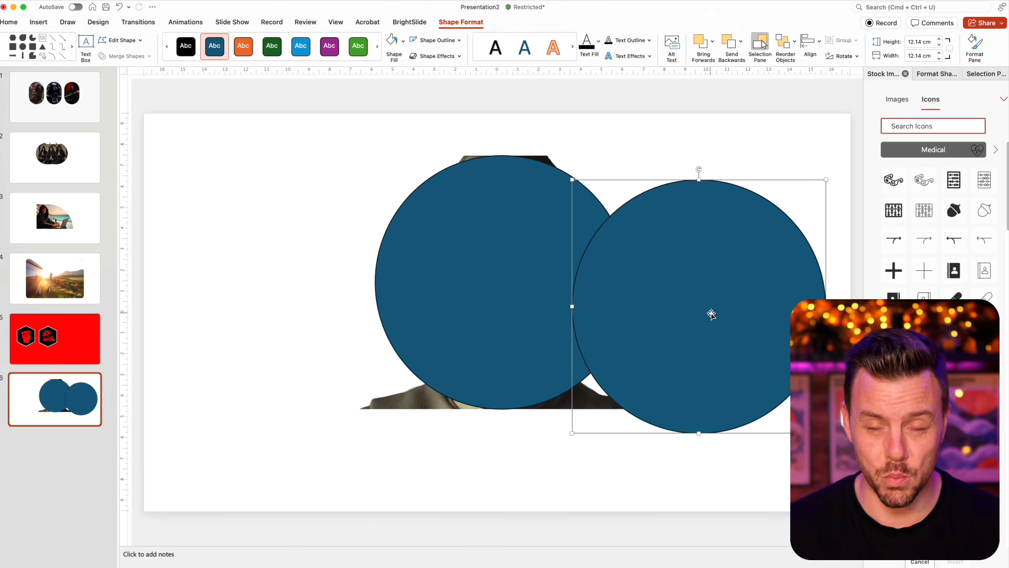
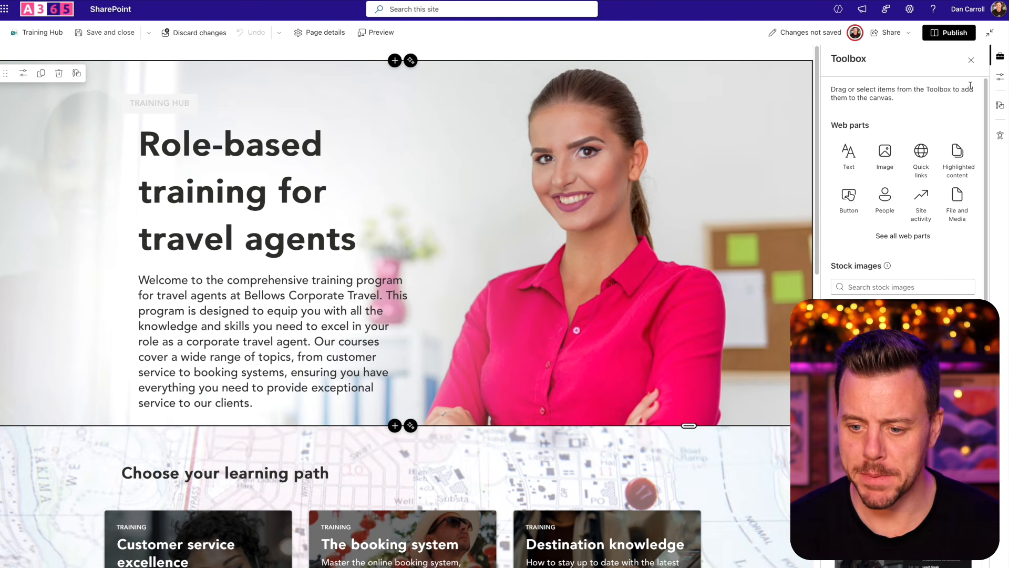
On the SharePoint Training Hub page, replace the hero section's background image with HeroBG.png and apply the Dark gradient overlay.
click(1003, 77)
click(879, 87)
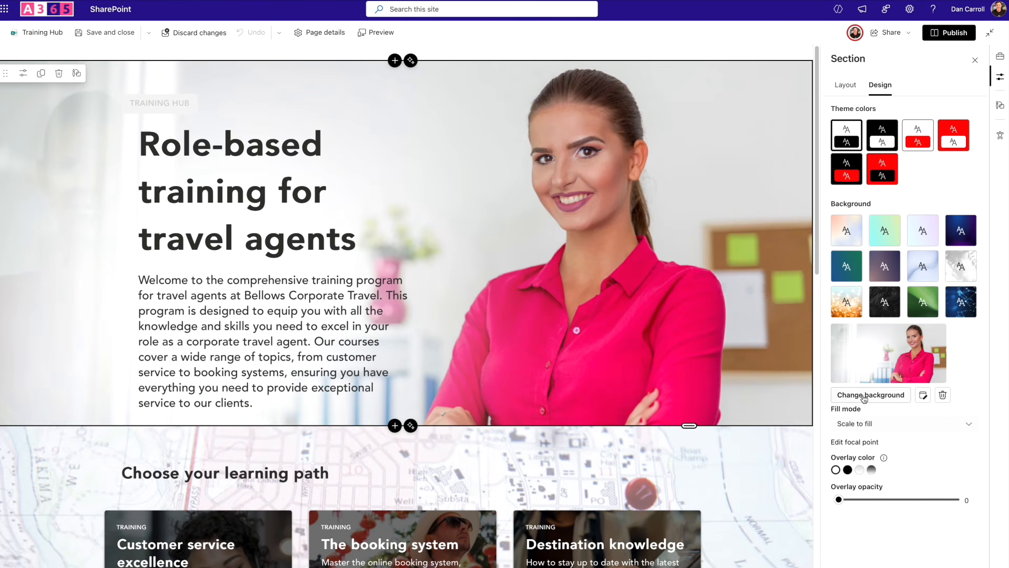
click(871, 395)
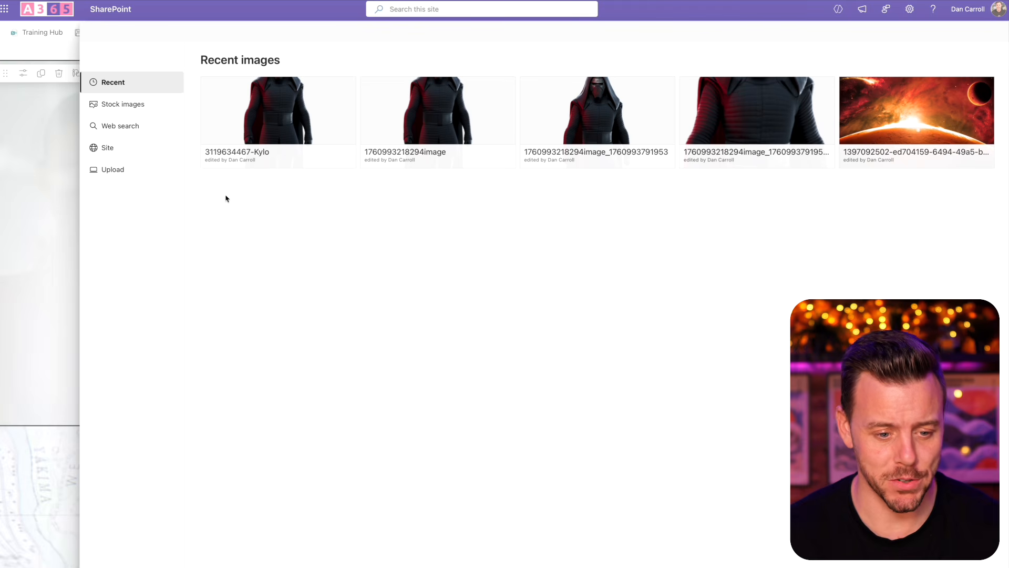
click(113, 168)
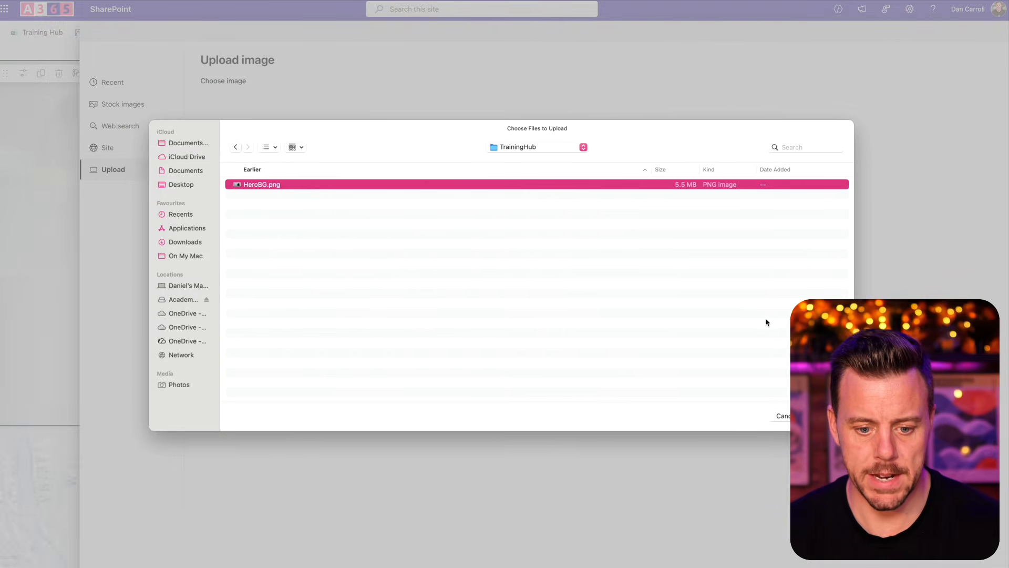
key(space)
key(space)
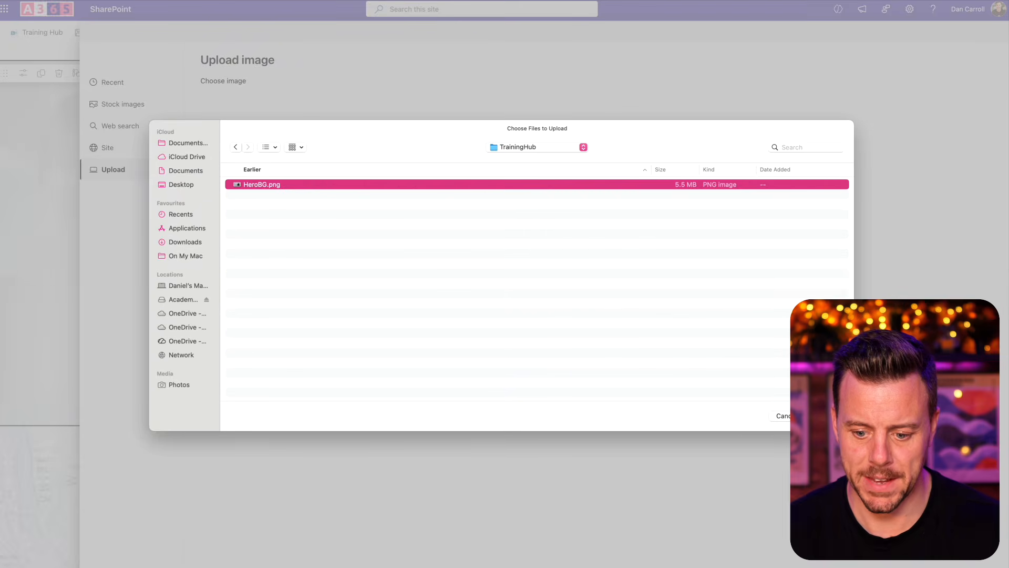
key(Return)
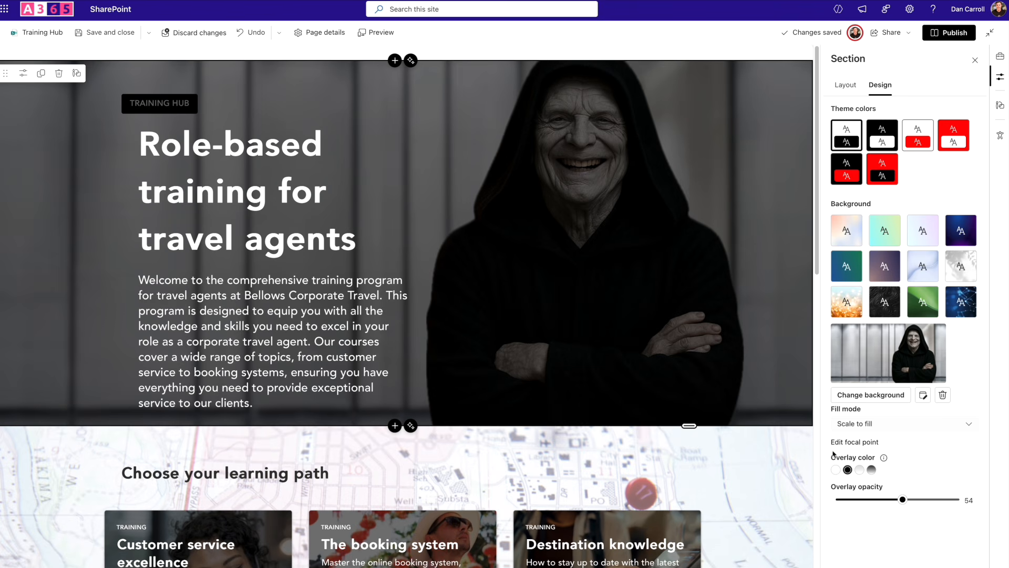
click(871, 470)
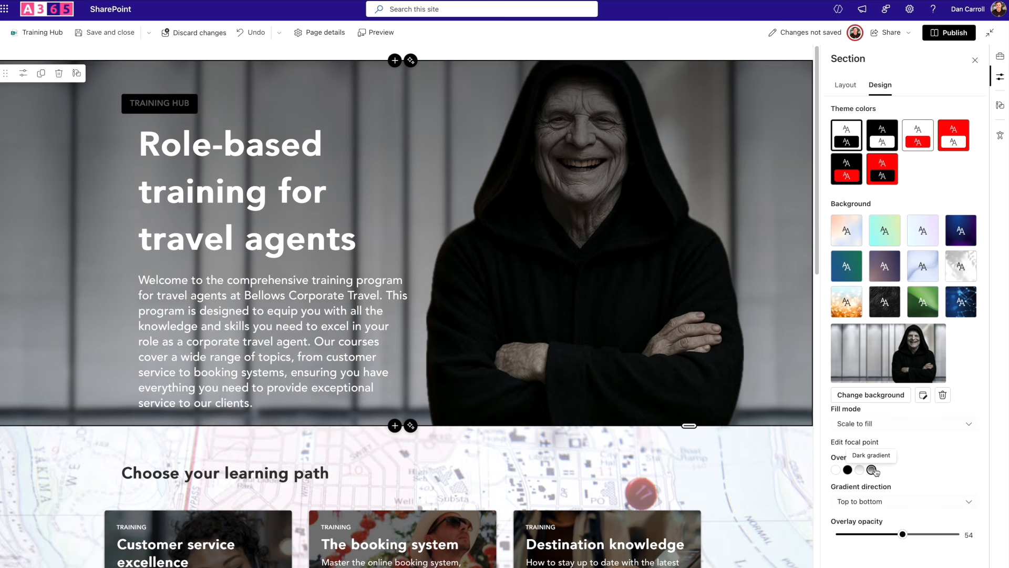
Set the hero section's overlay gradient direction to Left to right and raise the overlay opacity.
click(868, 502)
click(865, 554)
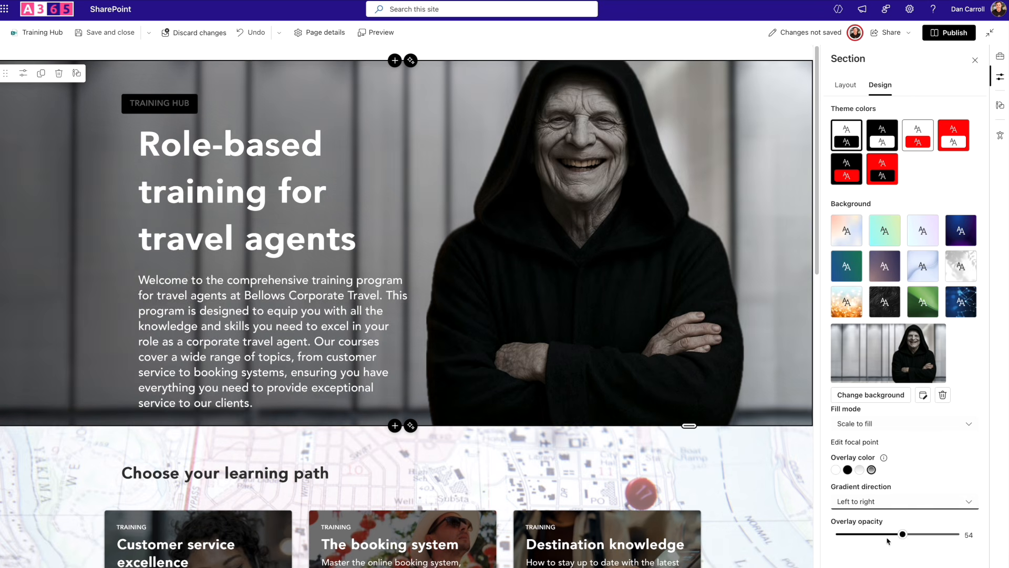
drag(928, 534, 971, 534)
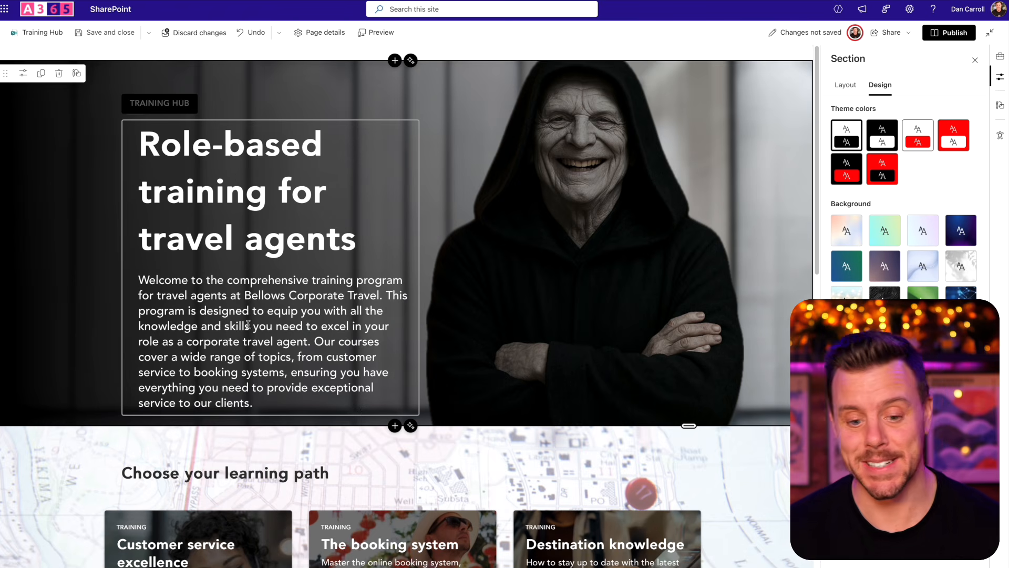
Change the Customer service excellence card's layout from Image overlay to Split.
scroll(164, 367, down, 3)
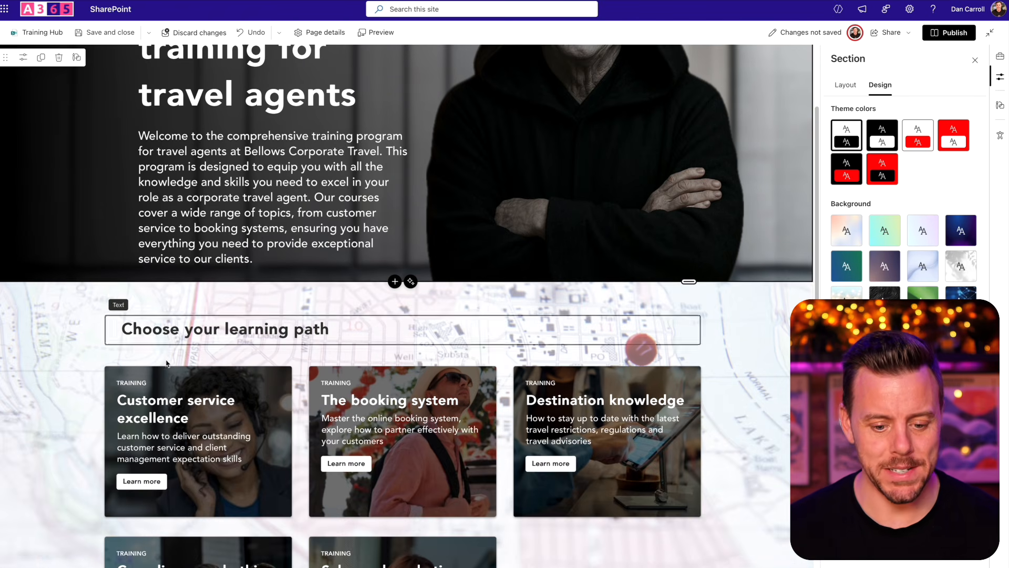
scroll(164, 367, down, 1)
scroll(163, 365, down, 1)
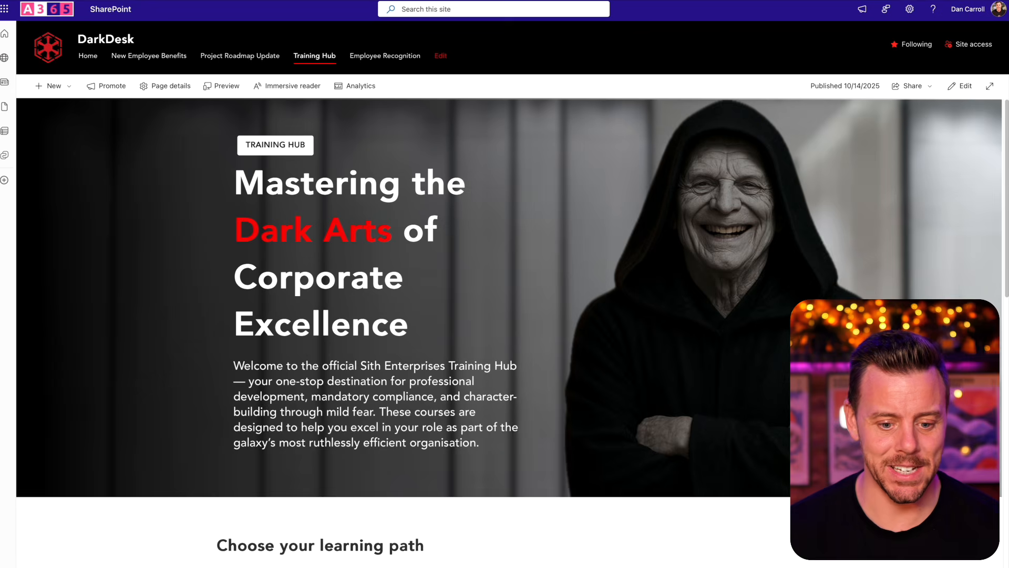
scroll(252, 256, down, 6)
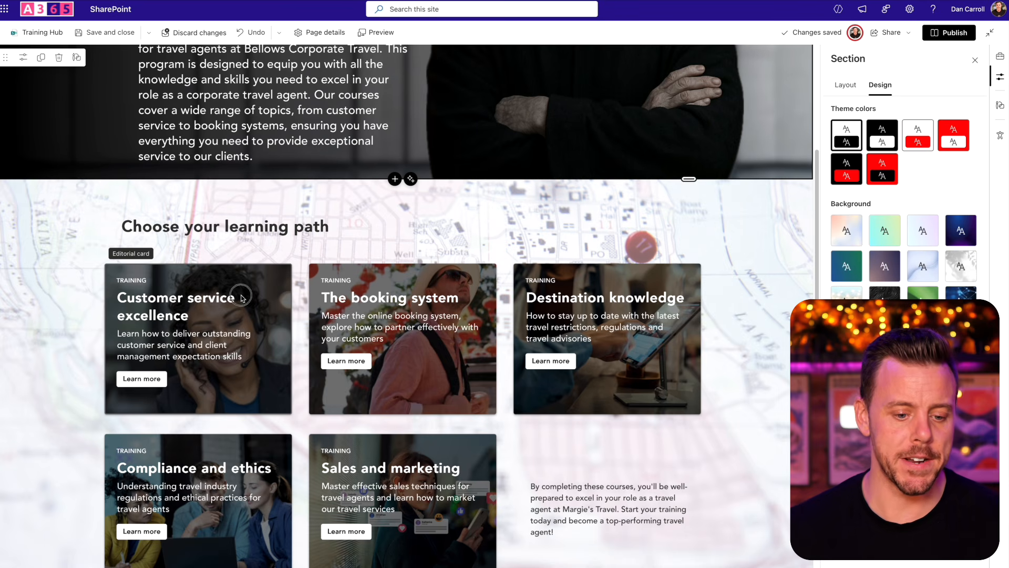
click(241, 297)
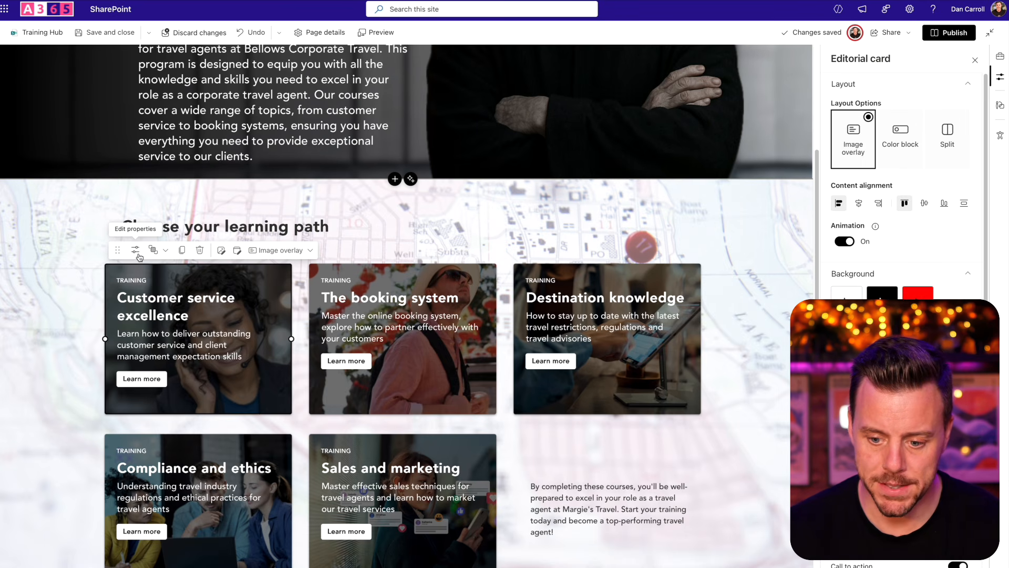
click(950, 145)
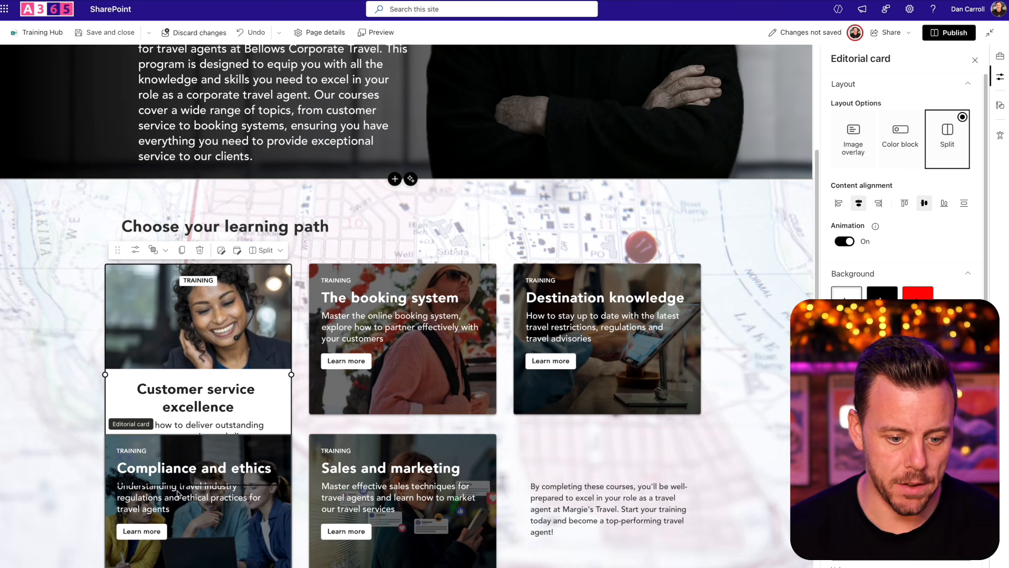
Move the Compliance and ethics and Sales and marketing cards down to clear the taller Customer service excellence card.
click(182, 452)
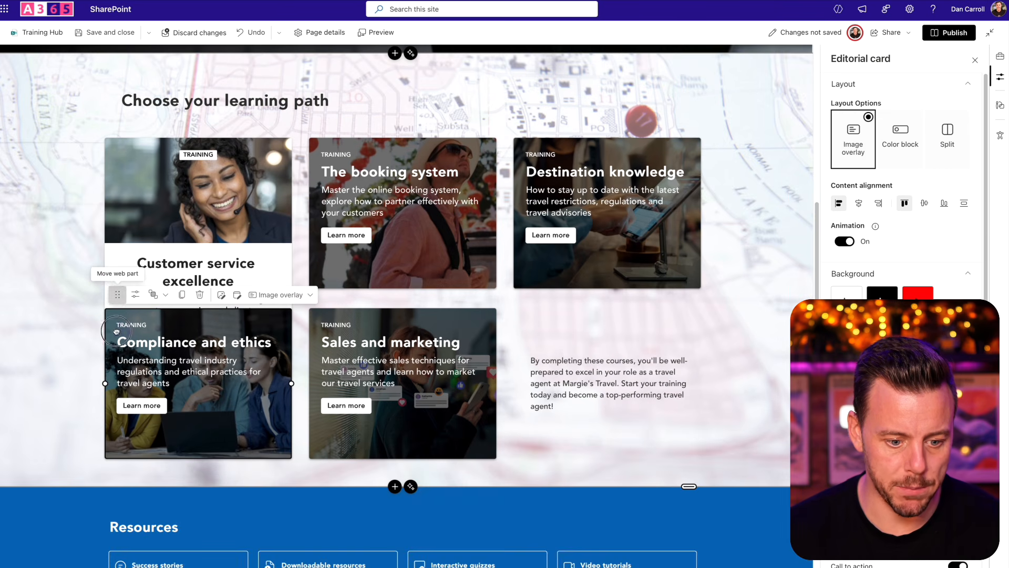
drag(118, 300, 131, 420)
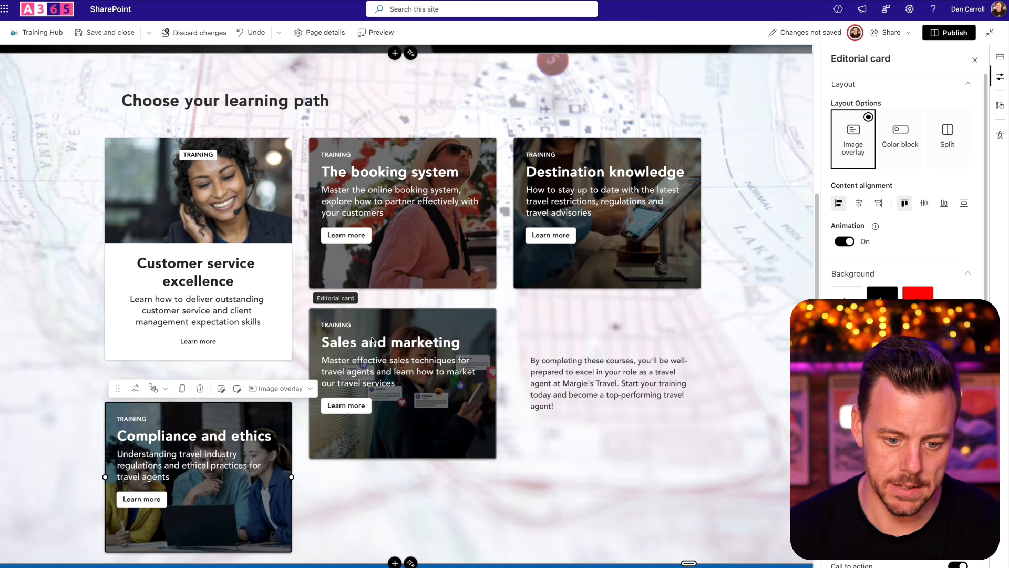
drag(320, 293, 317, 401)
Give the Customer service excellence card a black #000000 background and upload the image of a hooded figure with a tablet as its picture.
click(221, 279)
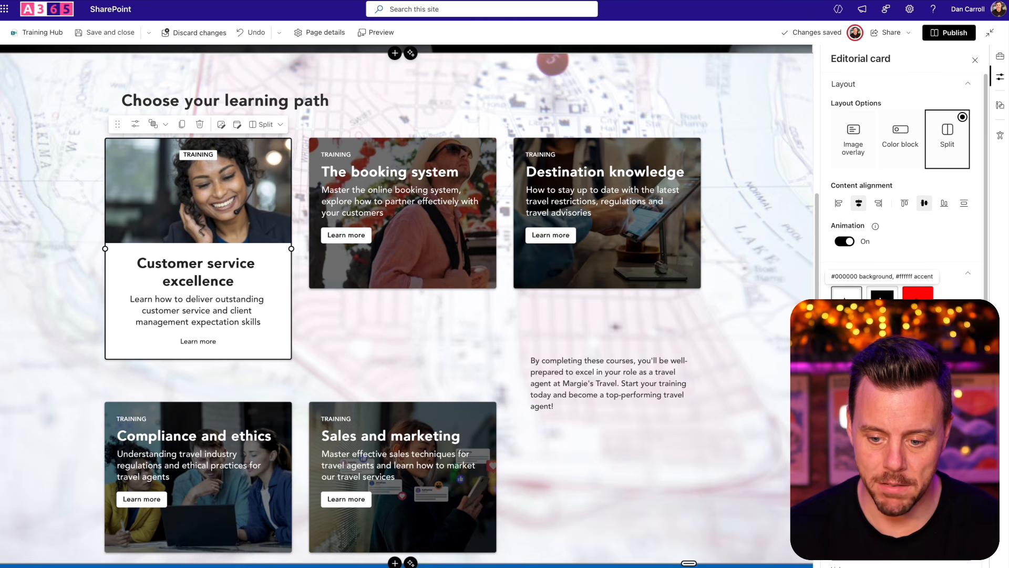
click(883, 292)
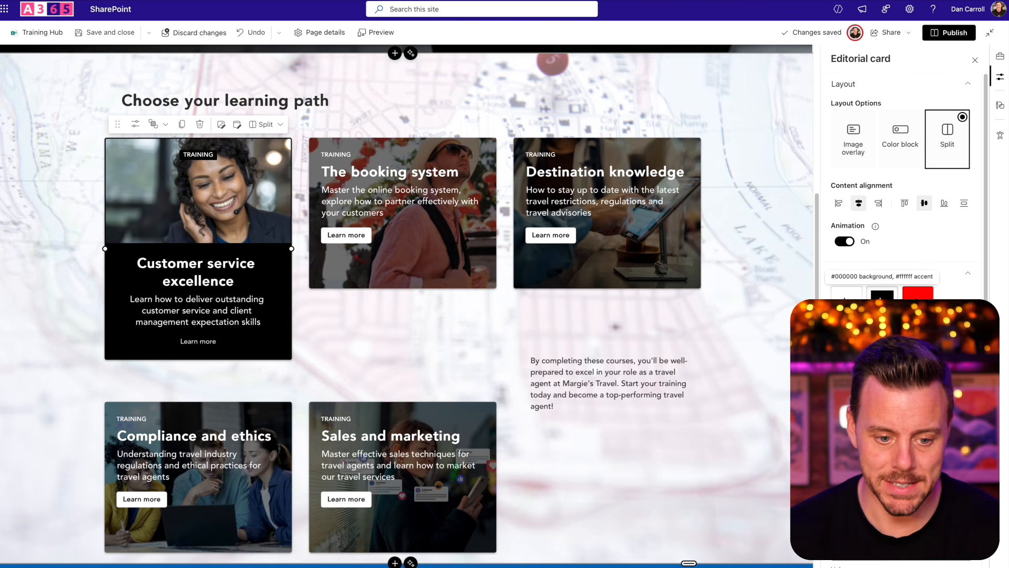
click(183, 204)
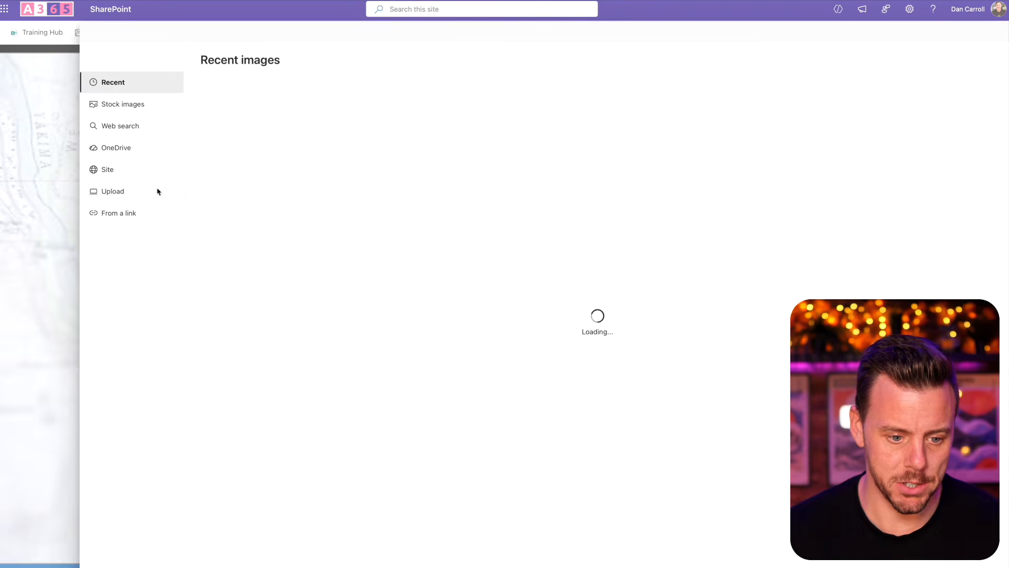
click(118, 192)
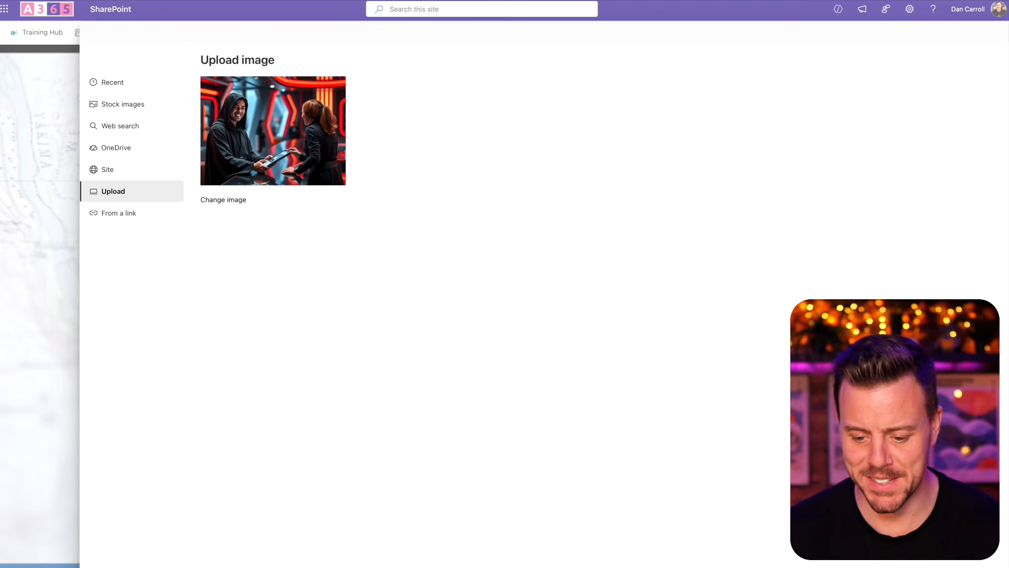
click(924, 546)
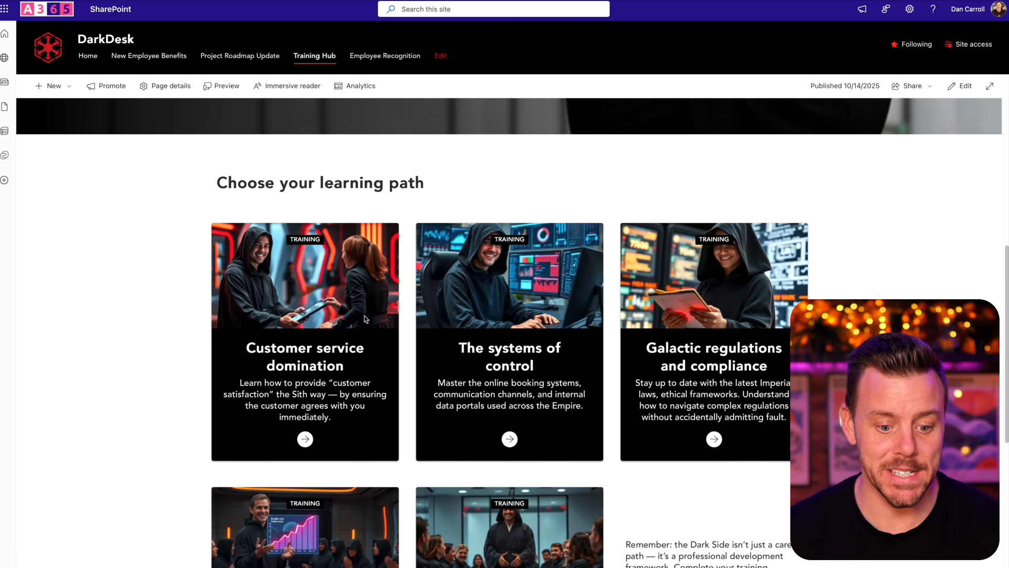
Review the learning-path cards and hero section on the finished Training Hub page.
scroll(289, 398, down, 1)
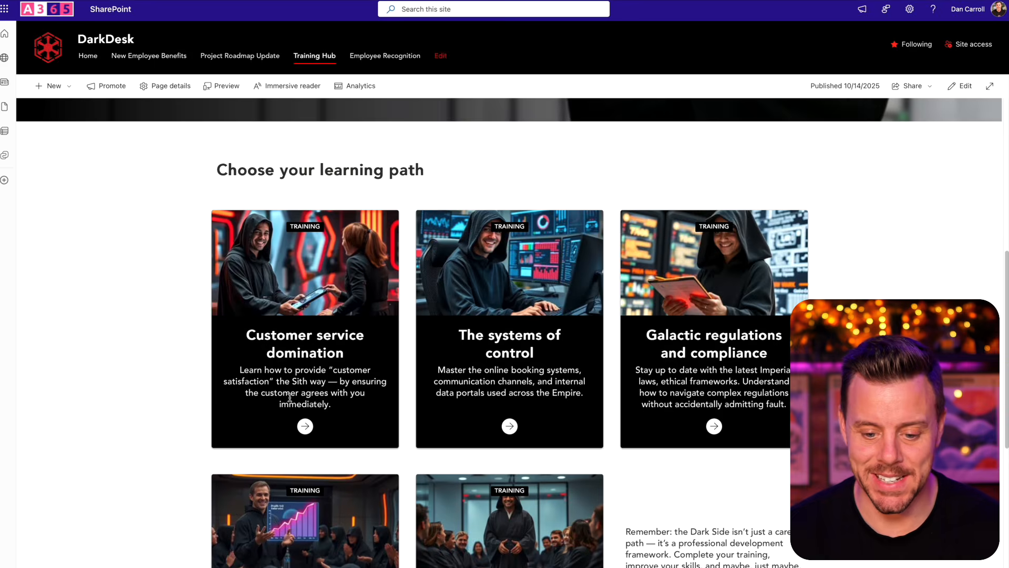
scroll(289, 398, down, 2)
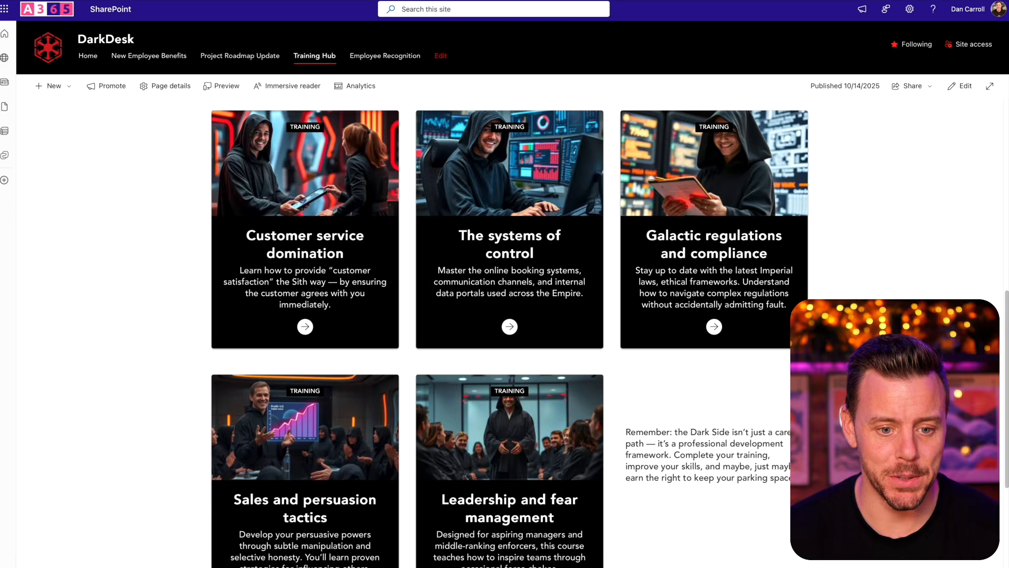
scroll(293, 244, up, 9)
scroll(333, 270, down, 1)
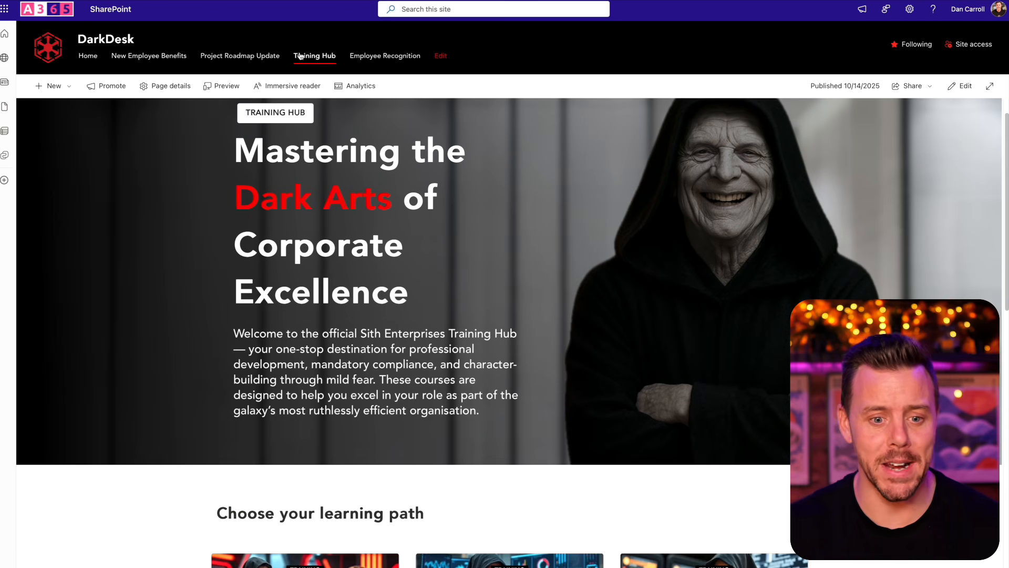
scroll(398, 303, up, 2)
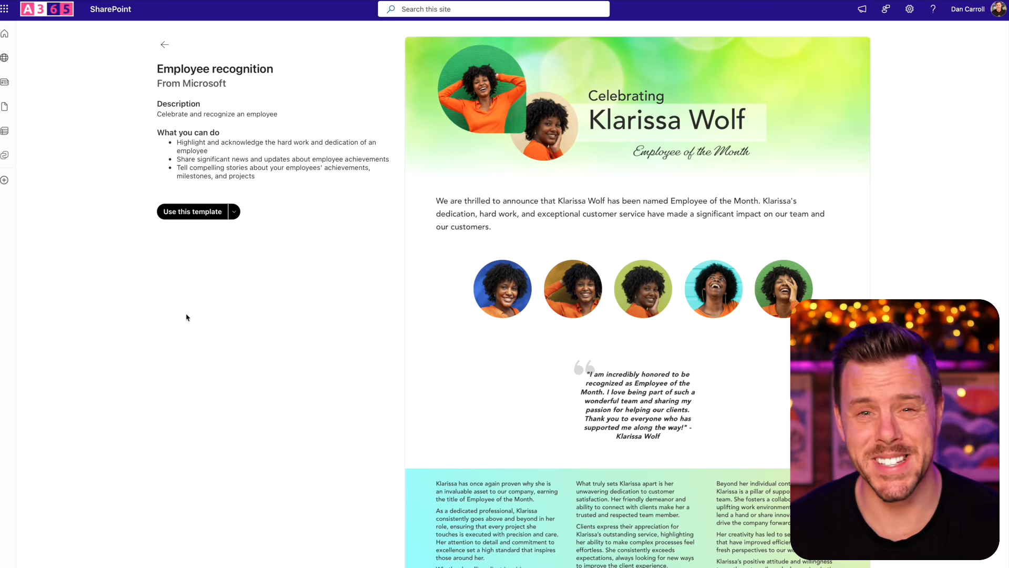
Create a page from the Employee recognition template.
click(195, 213)
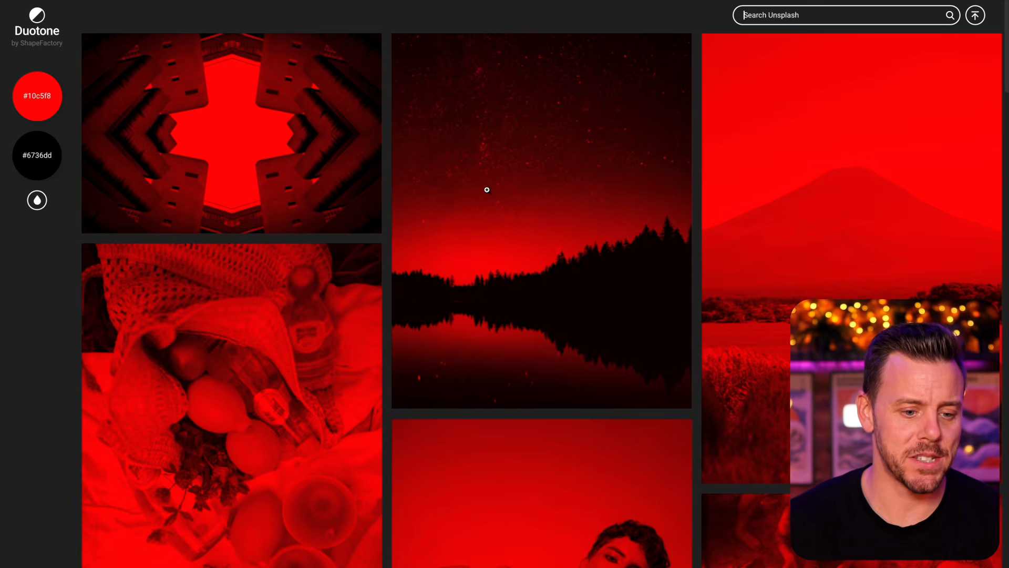
Switch to Duotone, search Unsplash for "bokeh", and pick the tall image of bright red bokeh lights on black.
click(34, 115)
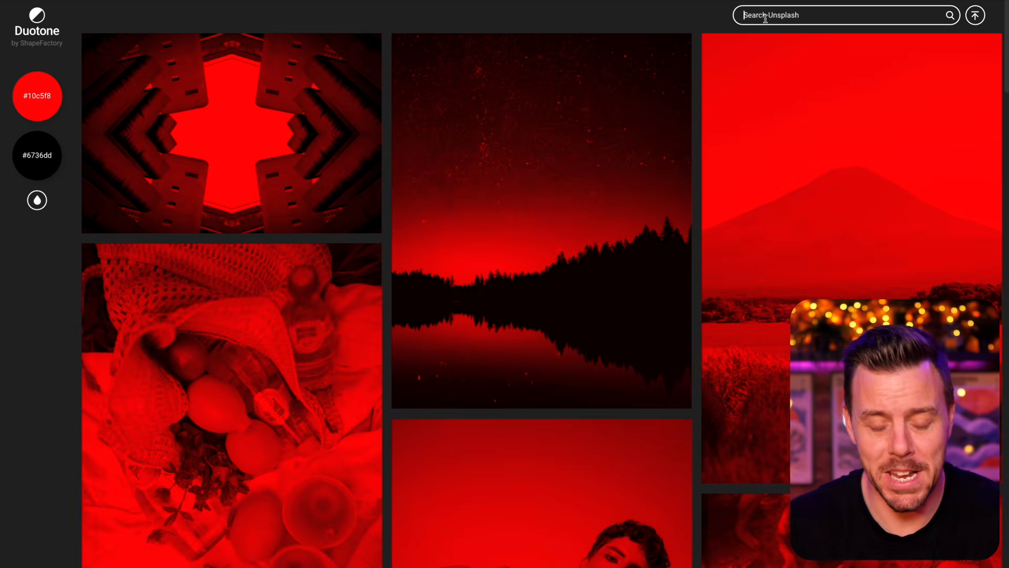
text(bokeh)
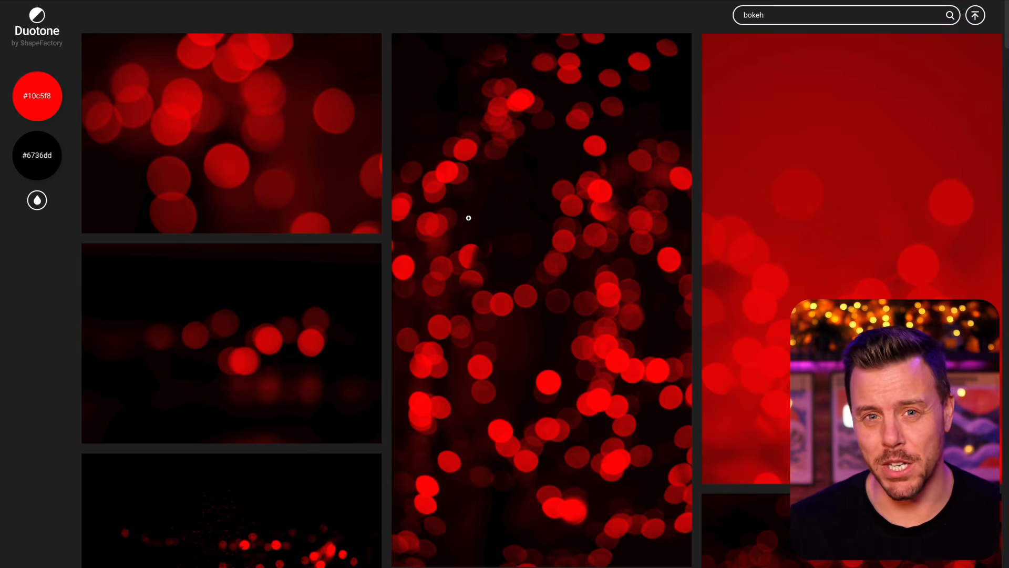
scroll(467, 217, down, 1)
scroll(467, 218, down, 6)
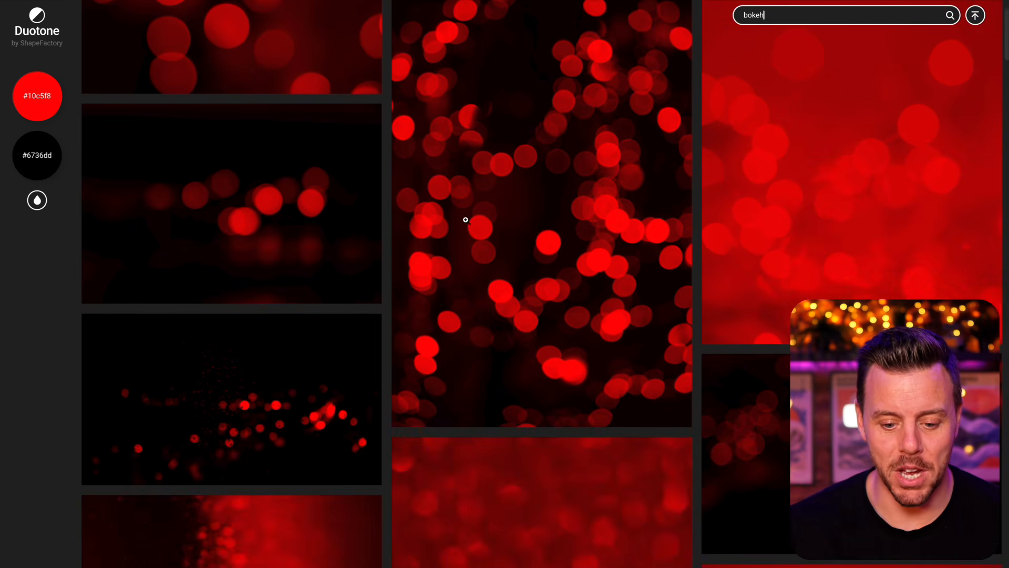
scroll(464, 219, down, 3)
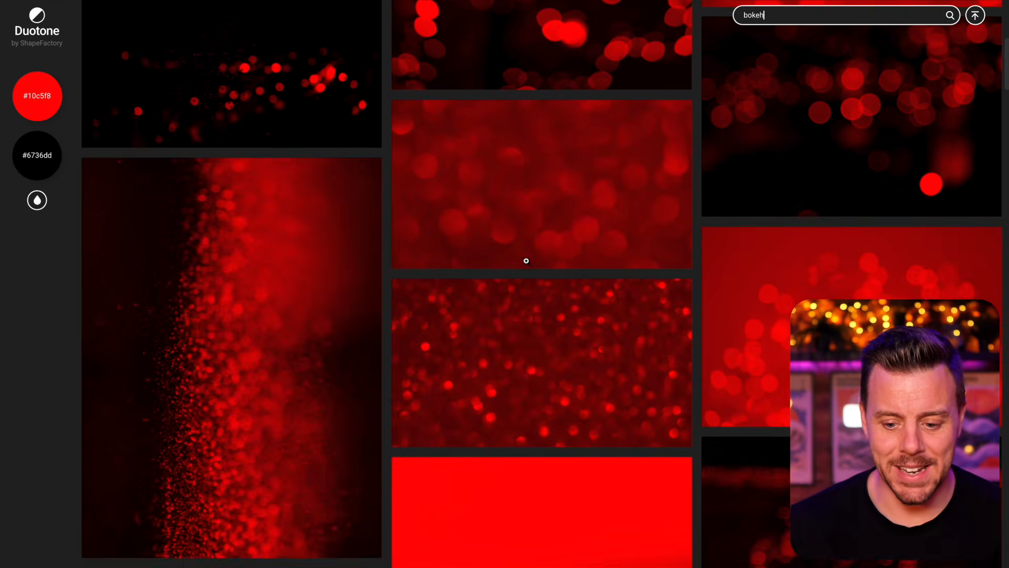
scroll(498, 293, up, 1)
scroll(495, 296, up, 4)
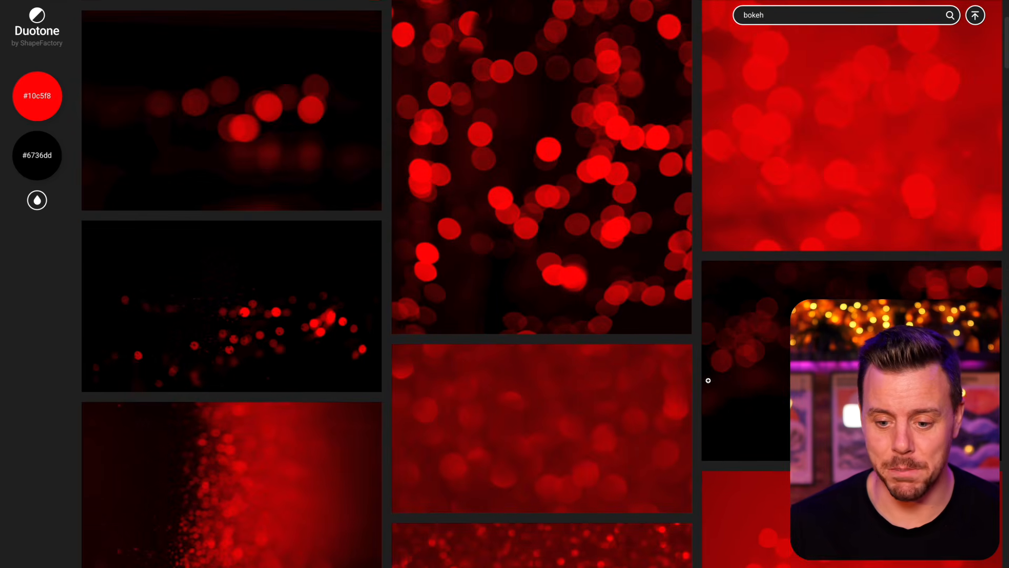
click(496, 296)
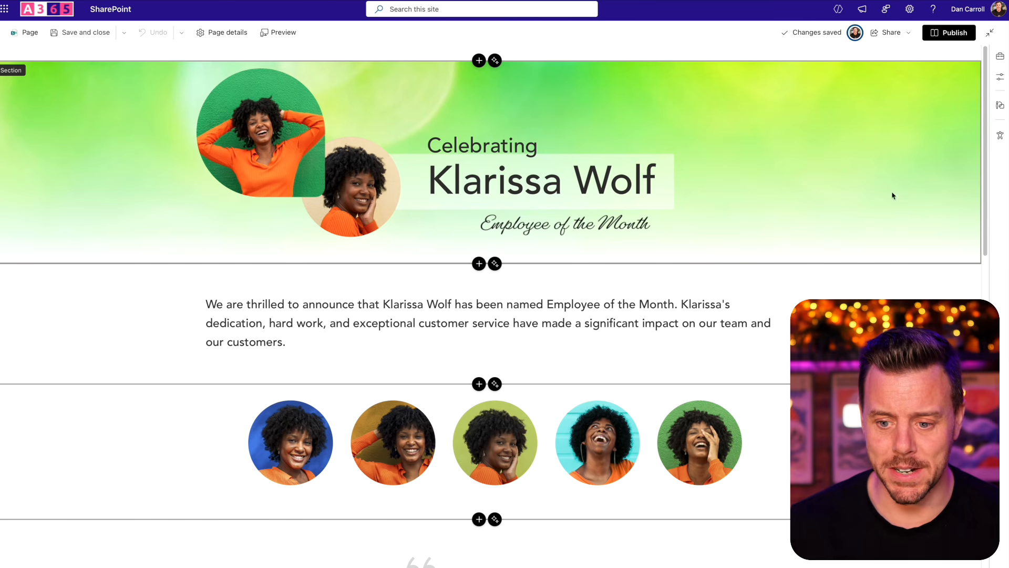
In SharePoint, replace the green background of the employee recognition page's header section with the uploaded red bokeh image.
click(861, 153)
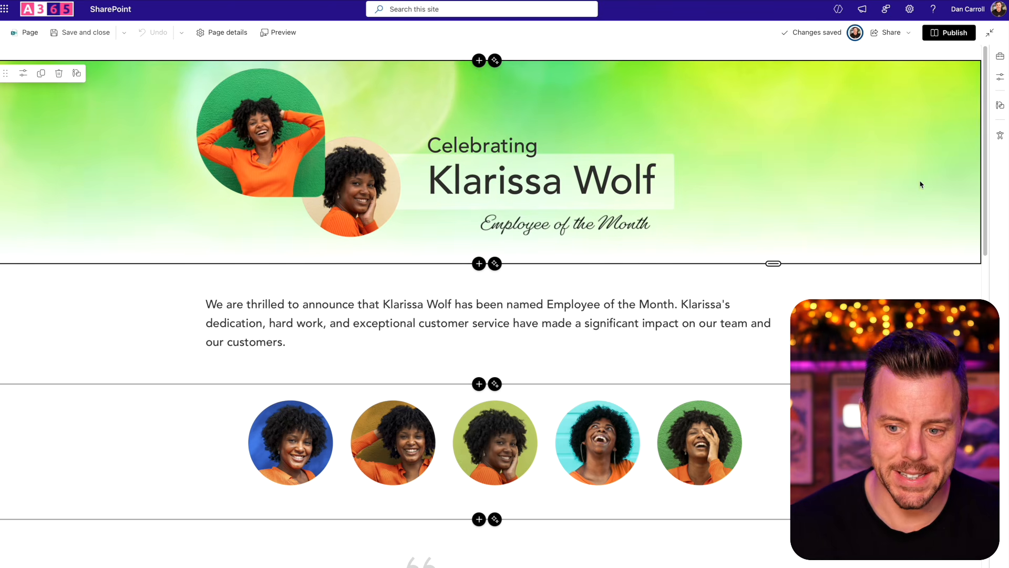
click(1001, 79)
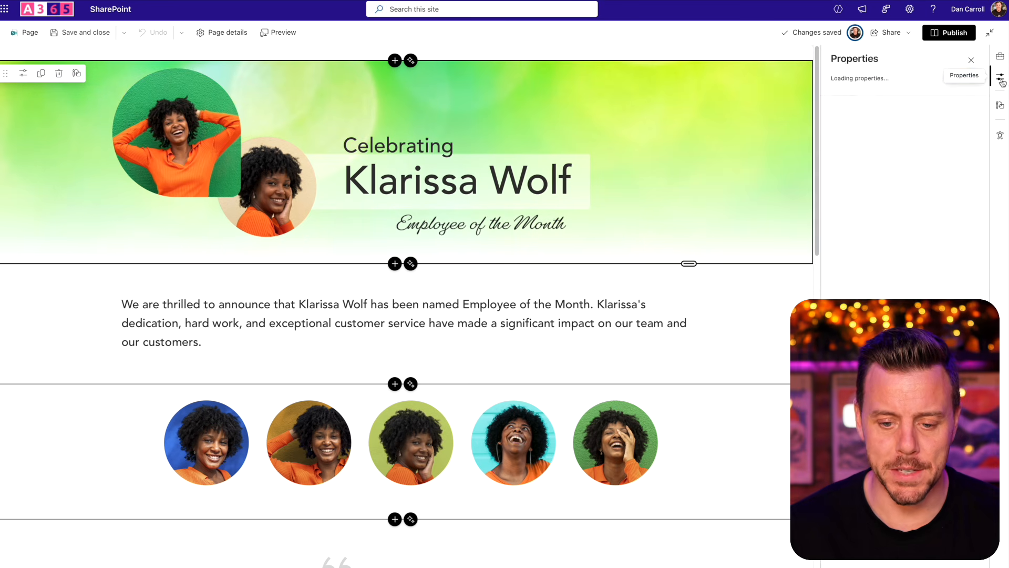
click(887, 87)
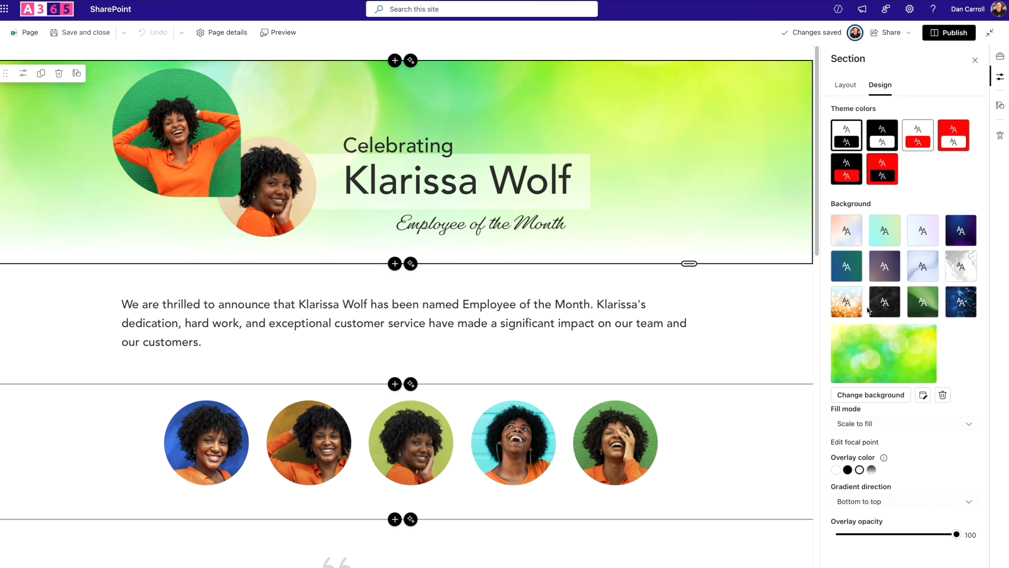
click(877, 395)
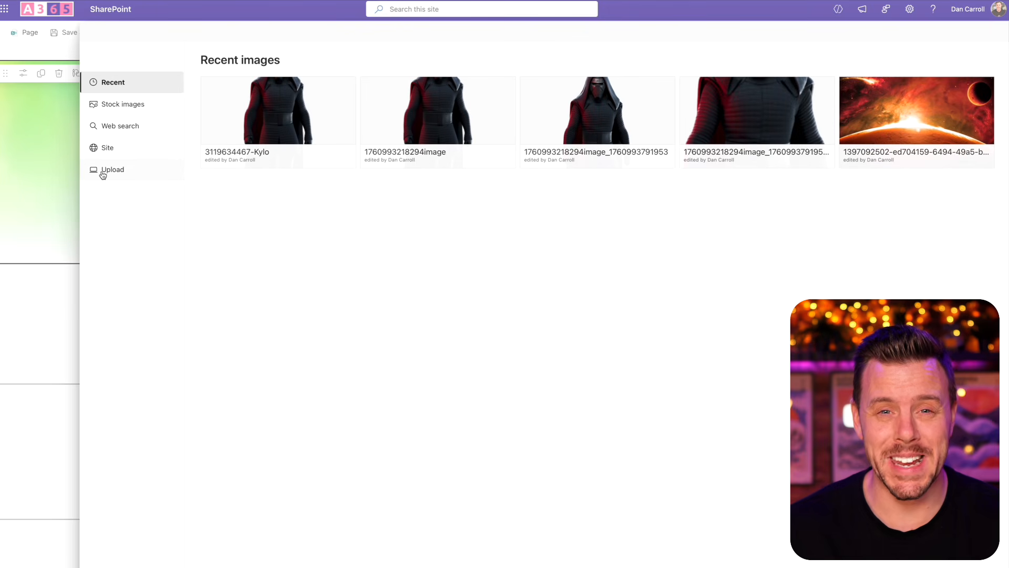
click(103, 173)
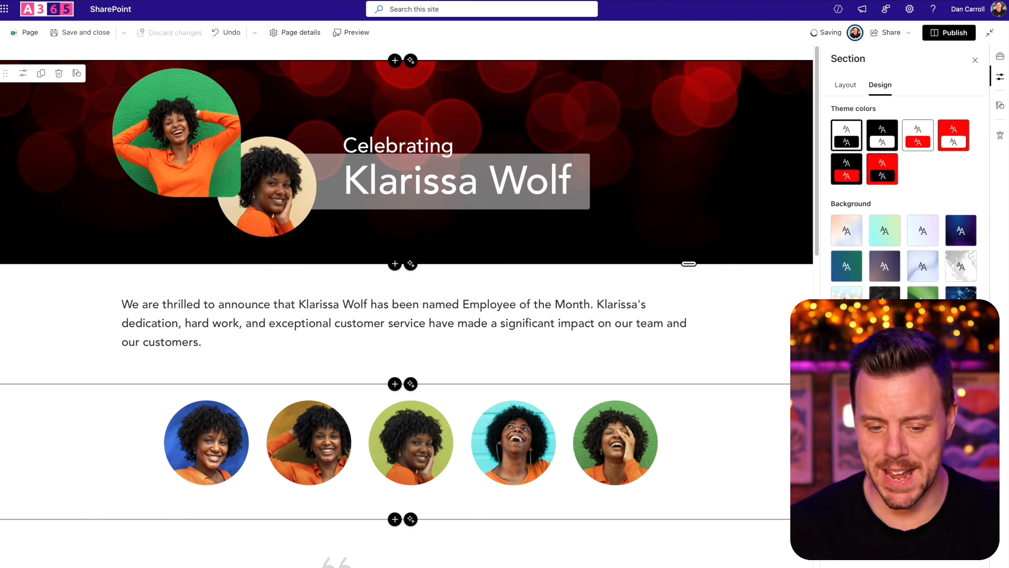
Crop the header background tightly to a 283 x 189 area around the bright red circles and save the image.
click(862, 420)
scroll(464, 315, up, 10)
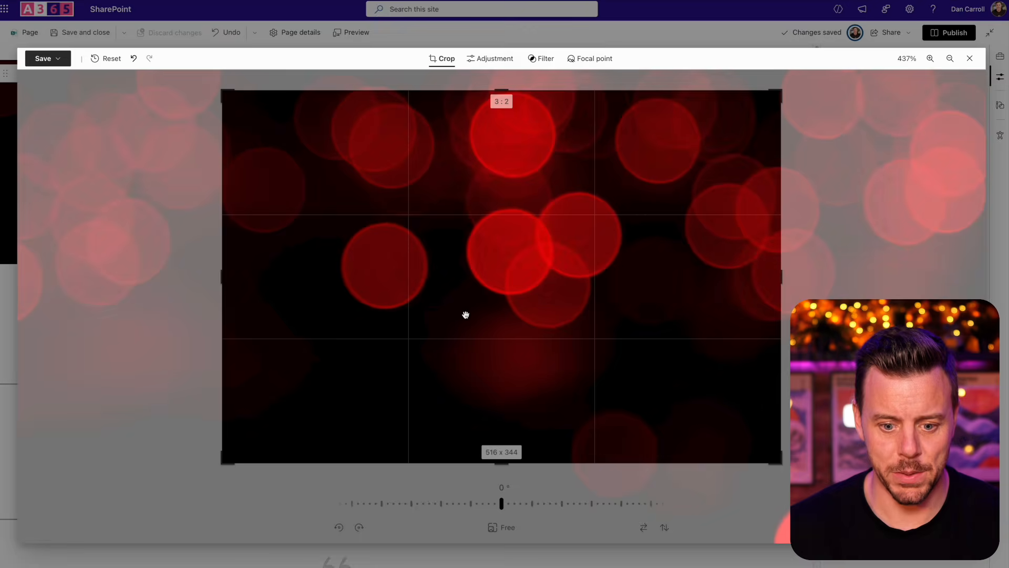
scroll(464, 318, down, 1)
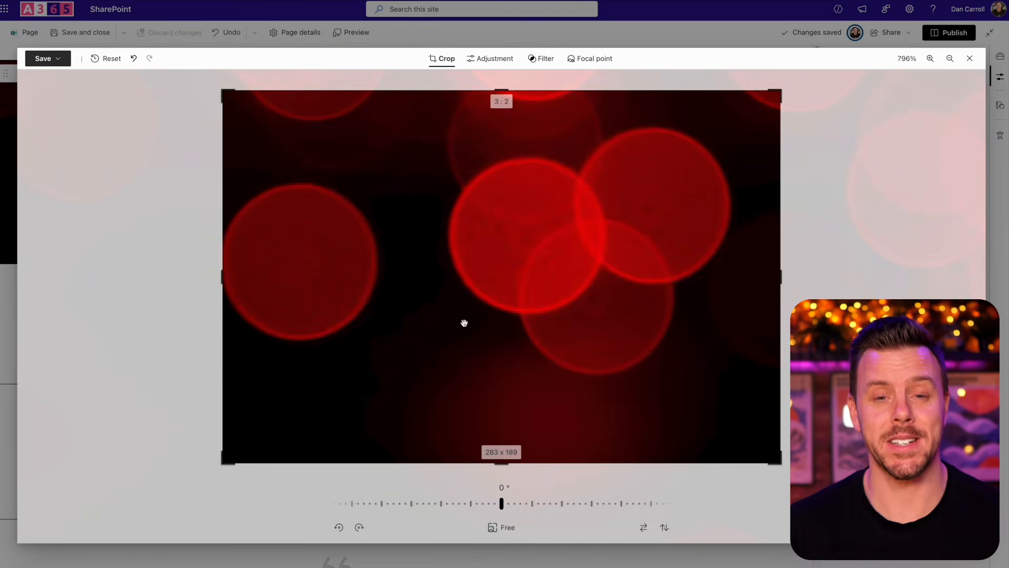
drag(505, 128, 545, 339)
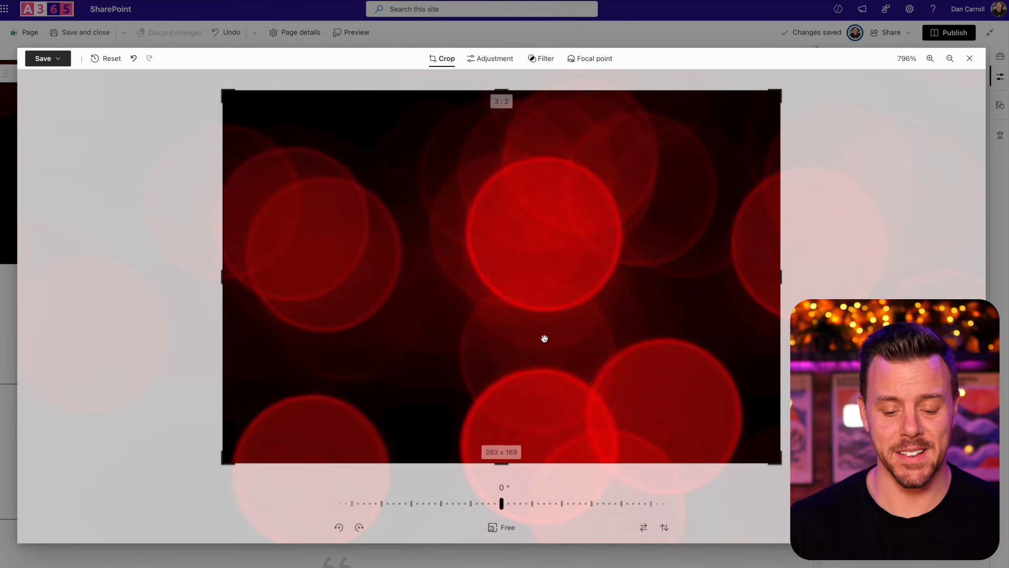
click(49, 64)
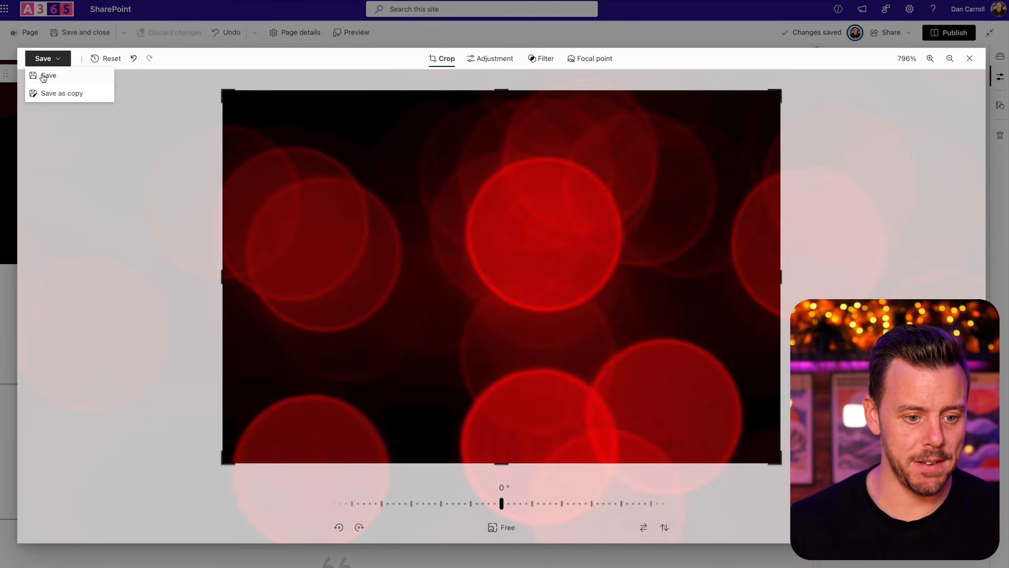
click(44, 76)
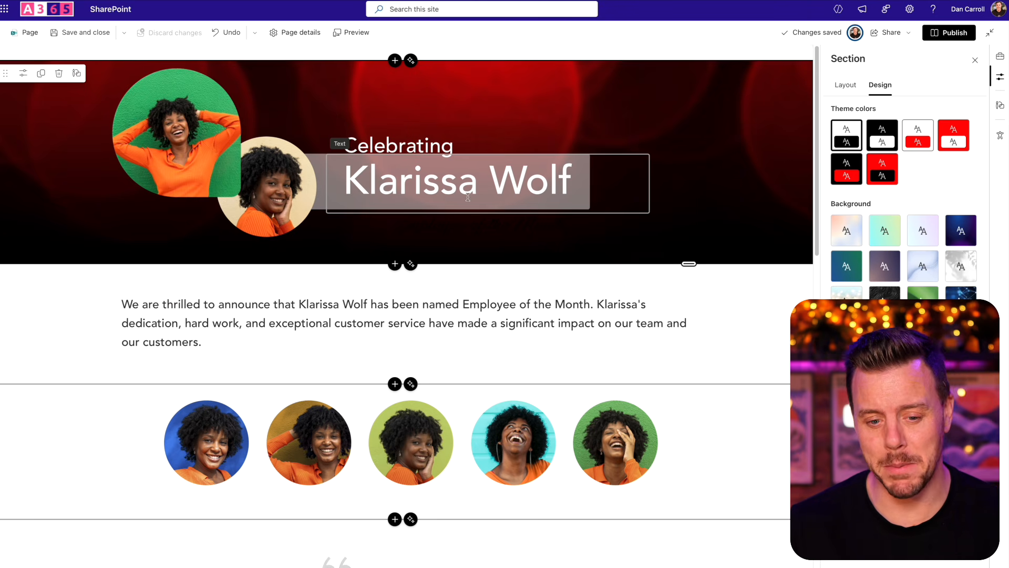
Move the black script Employee of the Month image up over the employee's name in the header section.
click(446, 232)
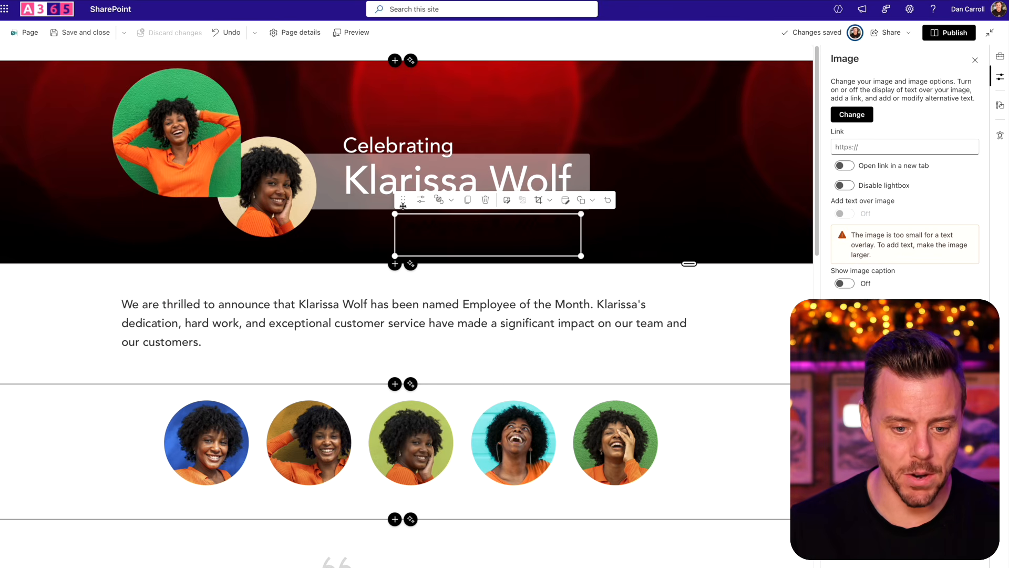
drag(403, 206, 439, 208)
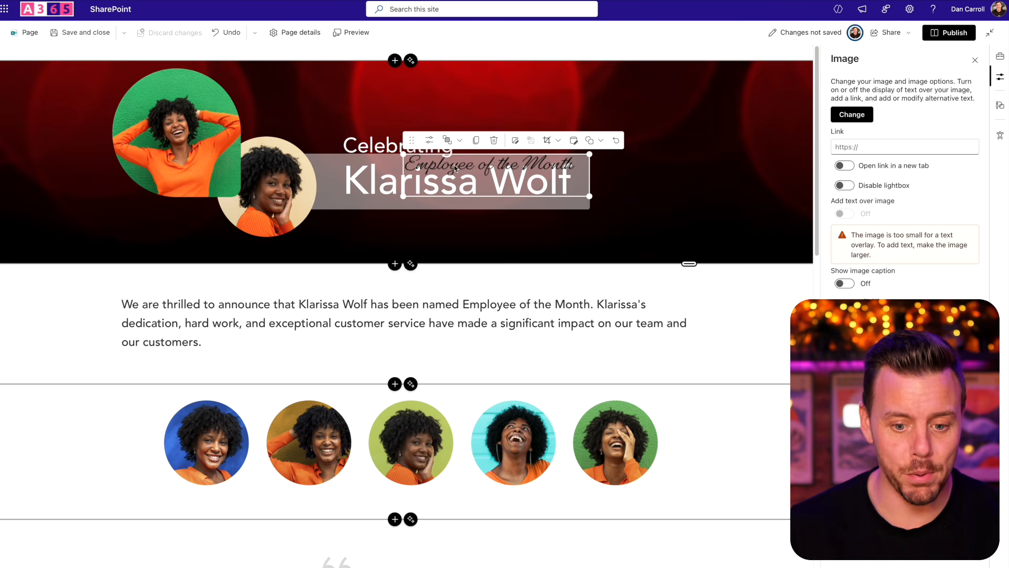
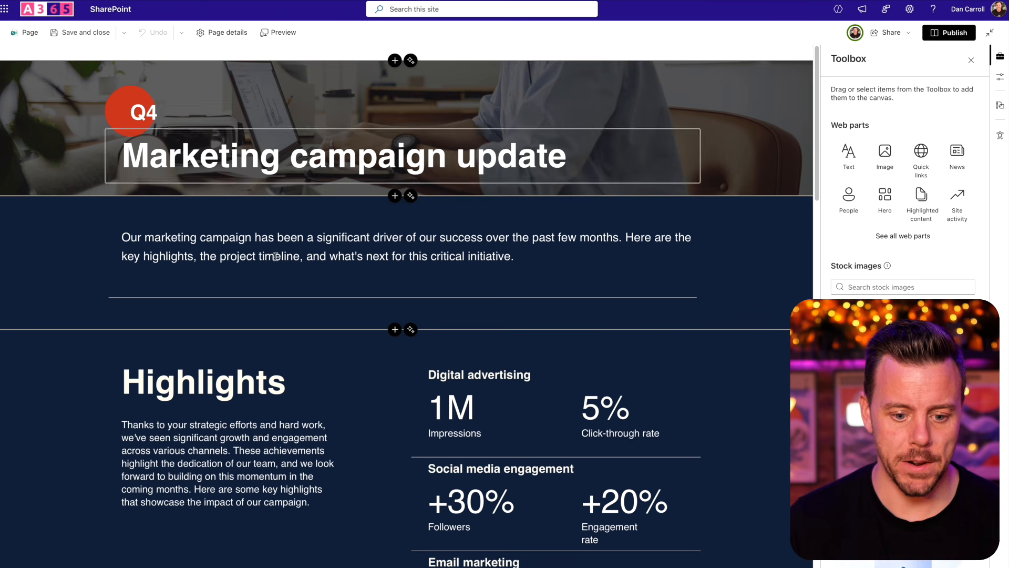
Make the Marketing campaign update header section taller and move the introductory paragraph from the section below into it, under the title.
click(694, 152)
click(768, 154)
drag(691, 196, 689, 305)
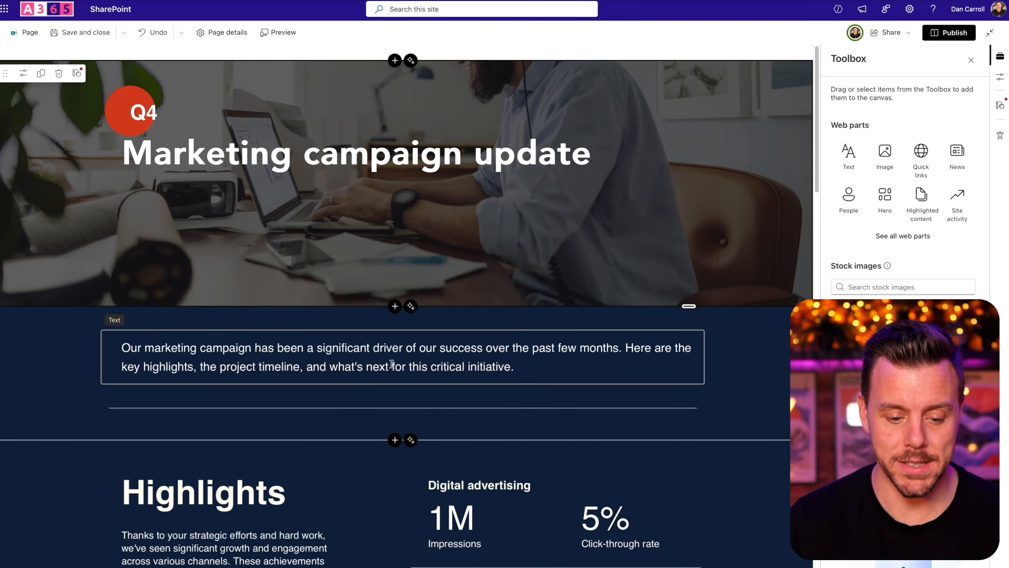
click(120, 347)
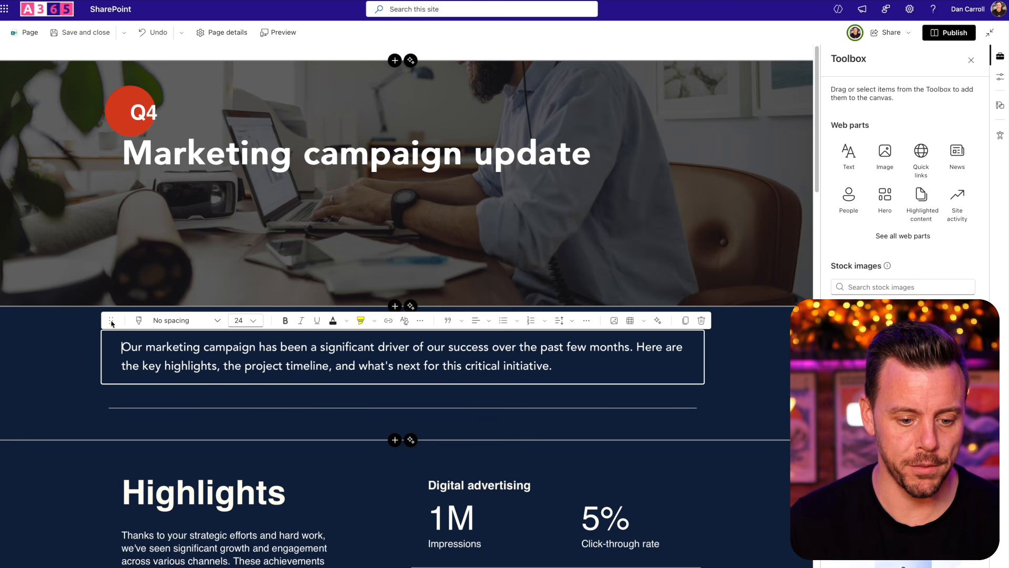
drag(111, 323, 127, 257)
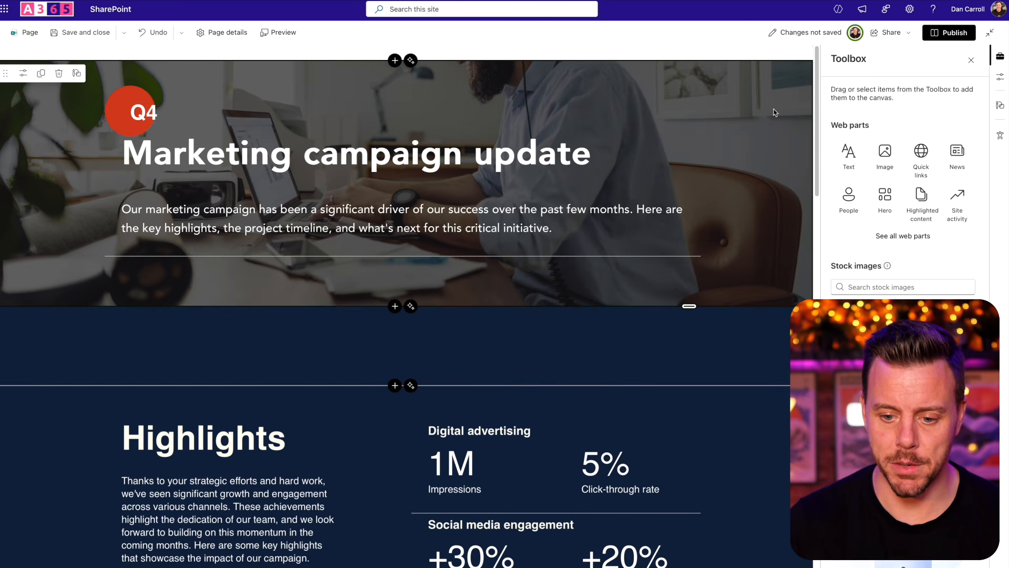
Replace the header section's office background with the uploaded image of a stormtrooper helmet behind a red lightsaber.
click(999, 77)
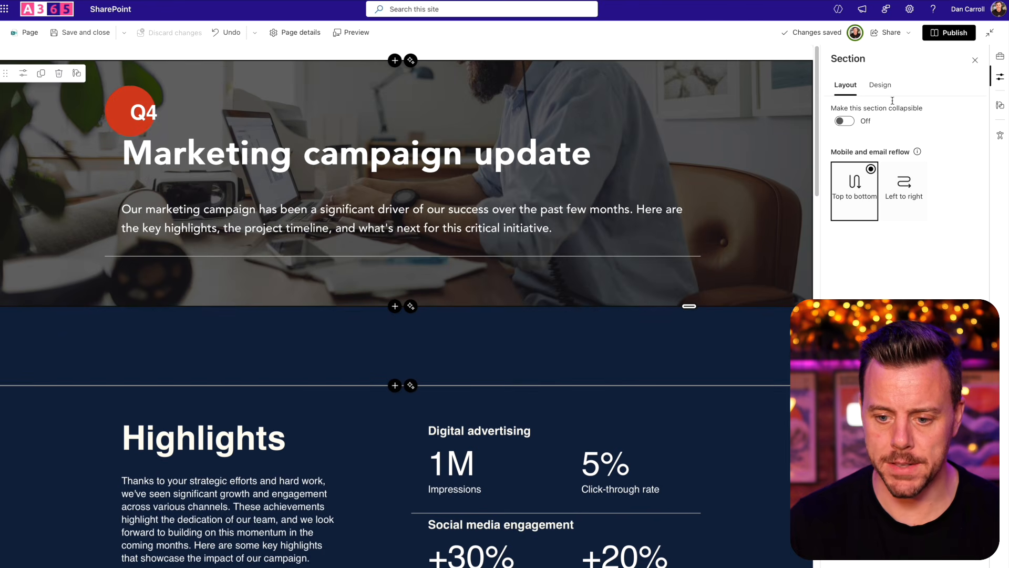
click(879, 85)
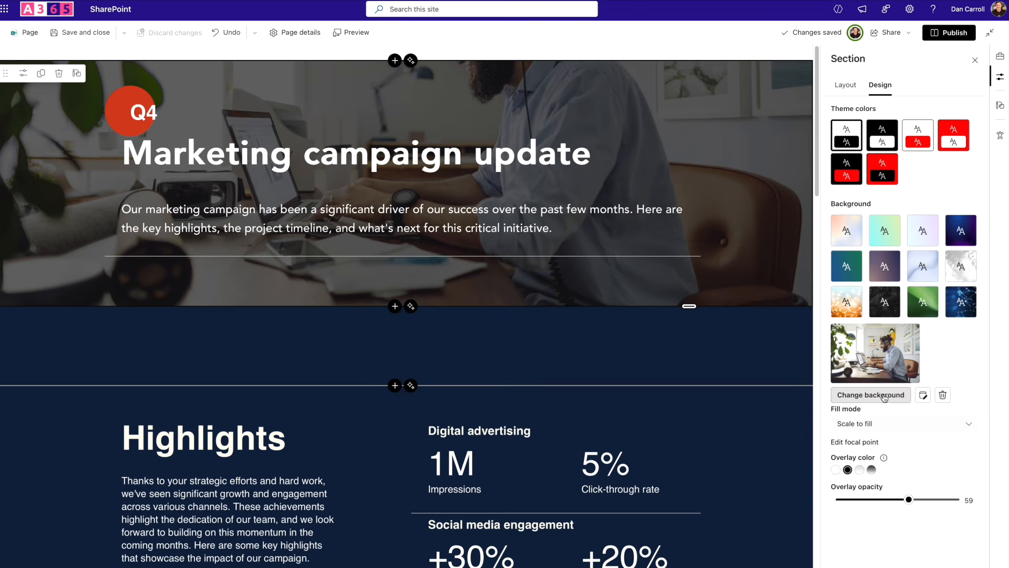
click(885, 395)
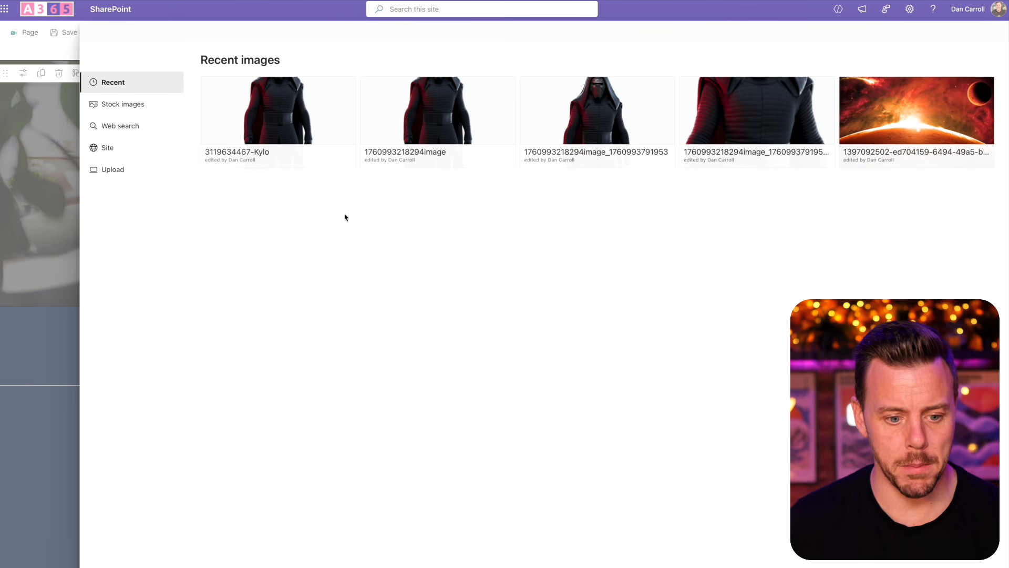
click(112, 170)
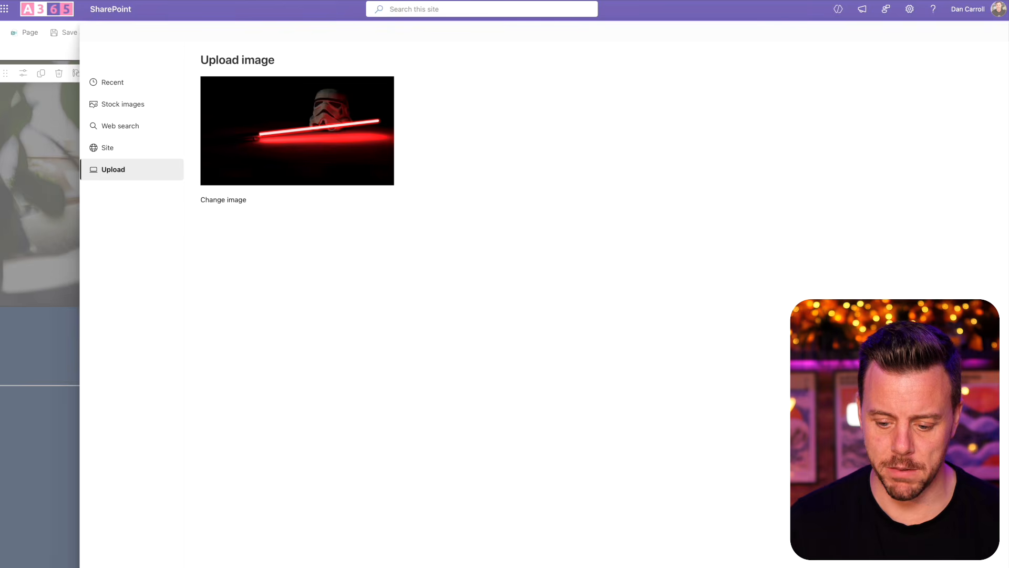
click(928, 546)
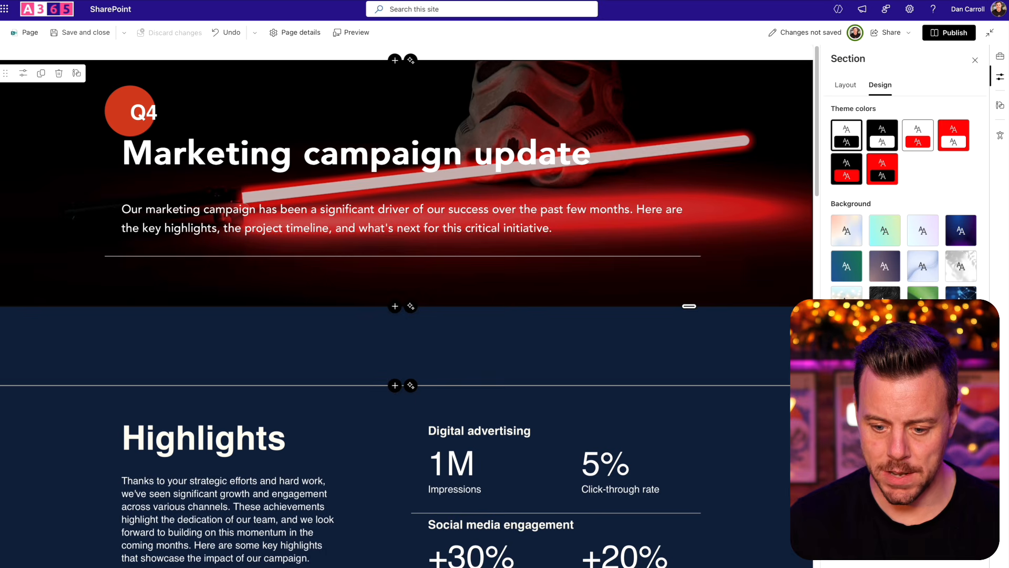
Move the header background's focal point up to helmet height, just beside the helmet, and save the image.
click(854, 442)
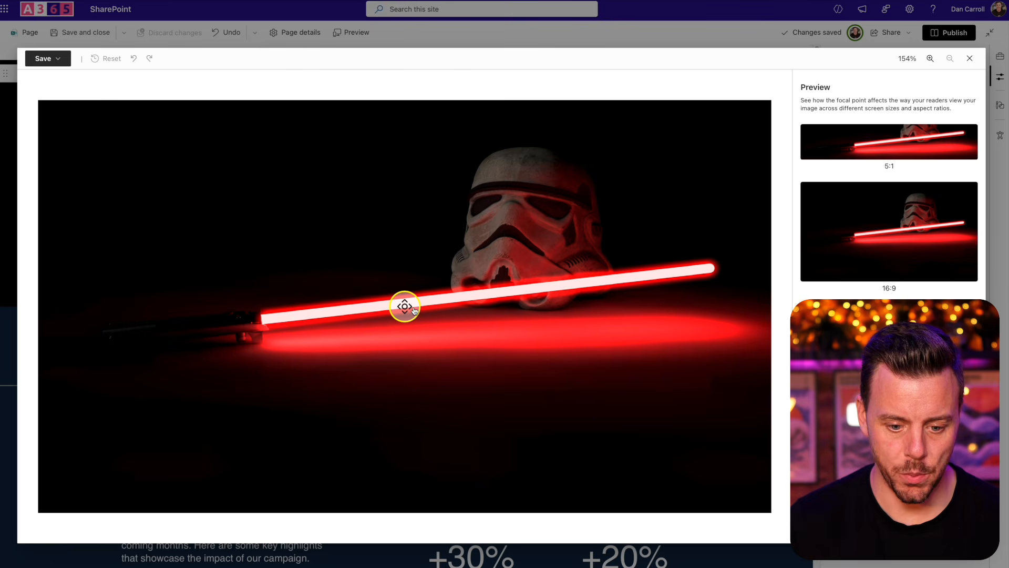
drag(409, 306, 412, 232)
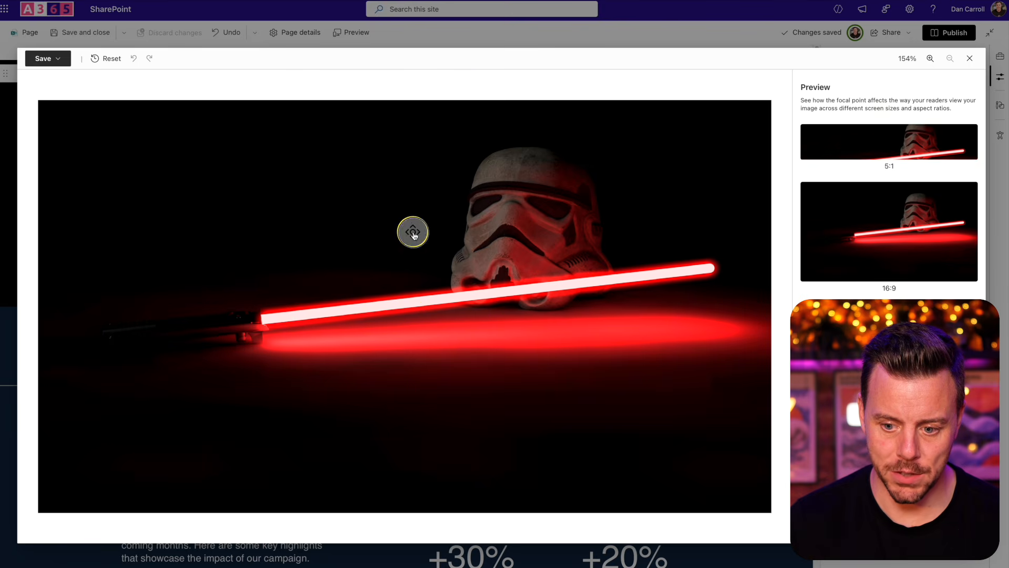
click(48, 58)
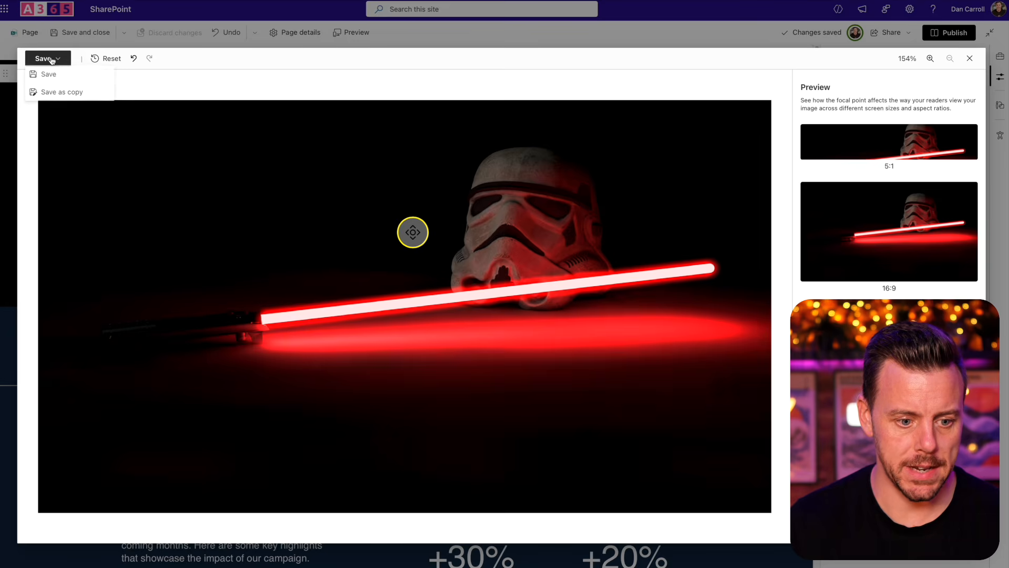
click(48, 74)
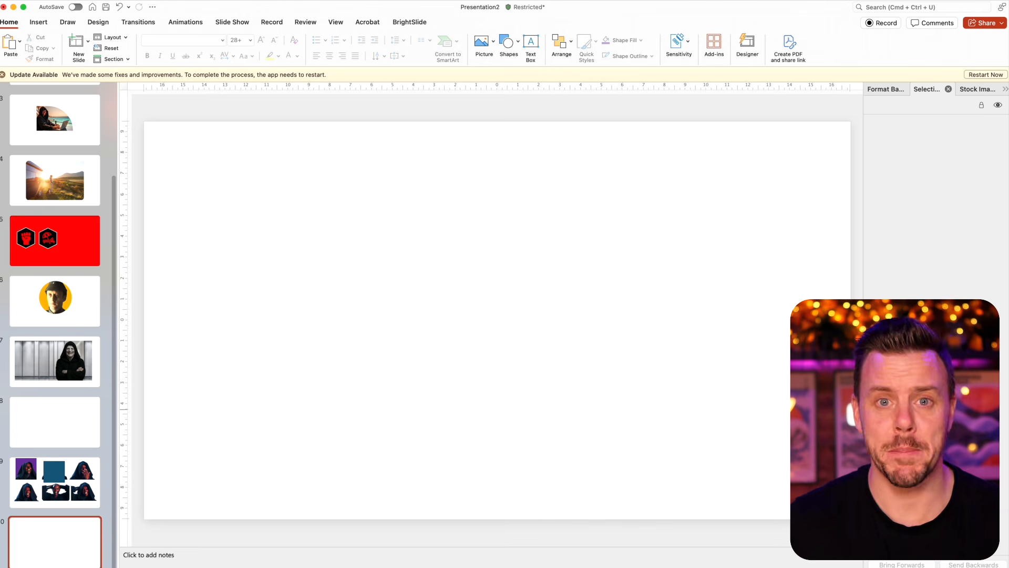
Switch to PowerPoint and draw a circle about 7.75 cm across on the blank slide.
click(42, 23)
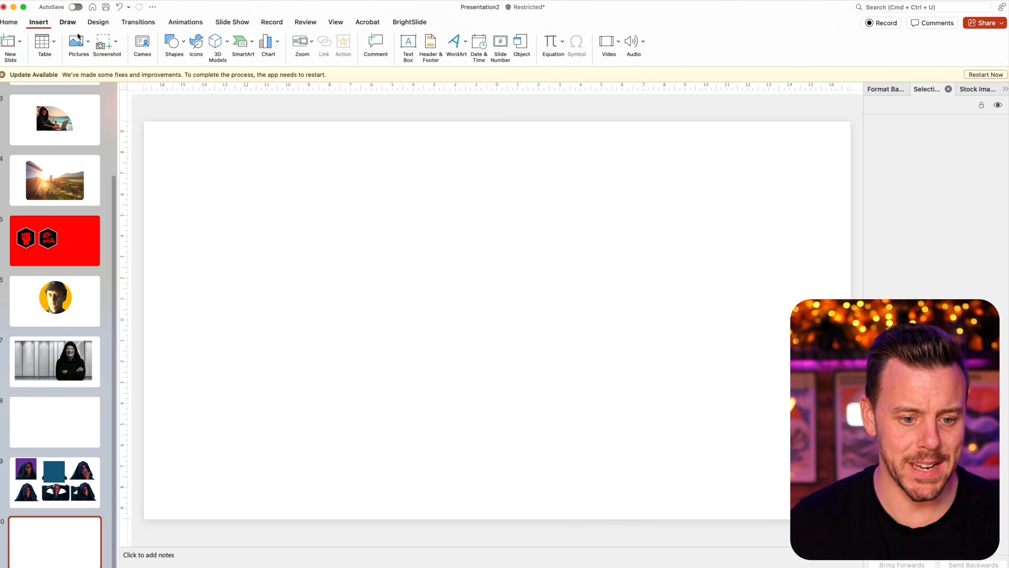
click(180, 47)
click(319, 75)
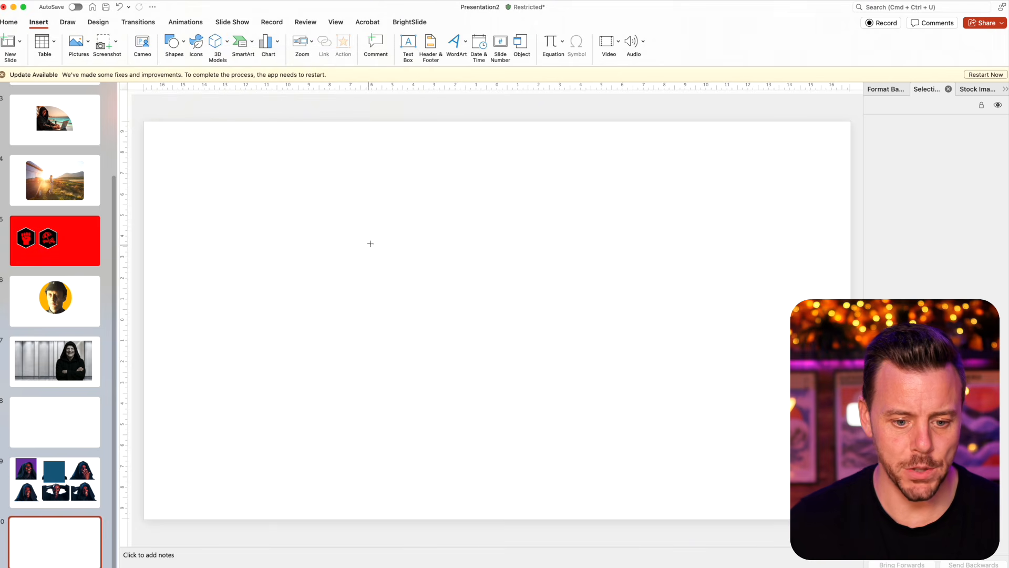
drag(372, 196, 533, 357)
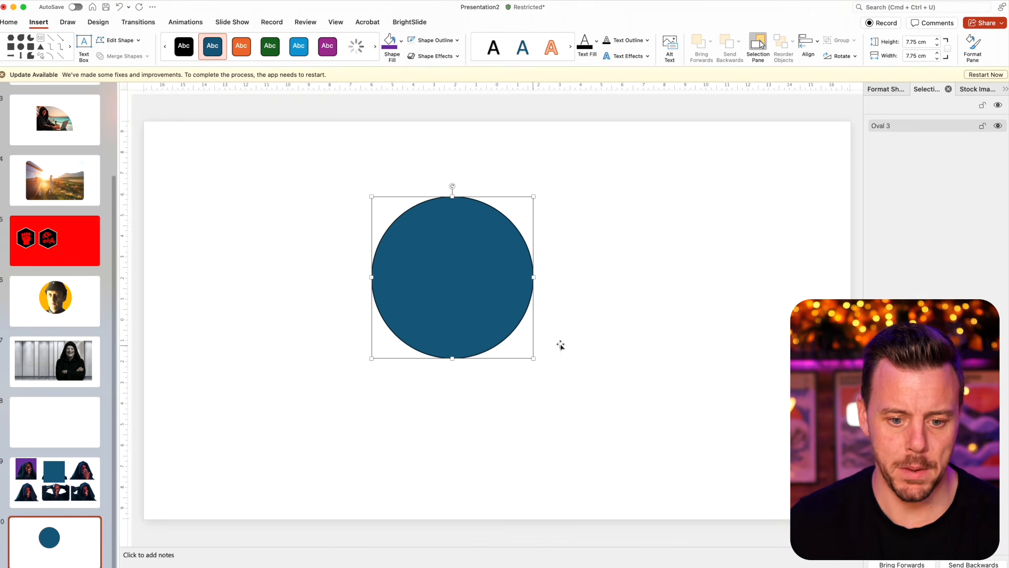
Remove the circle's outline, fill it with standard red, and save it as a picture.
click(436, 45)
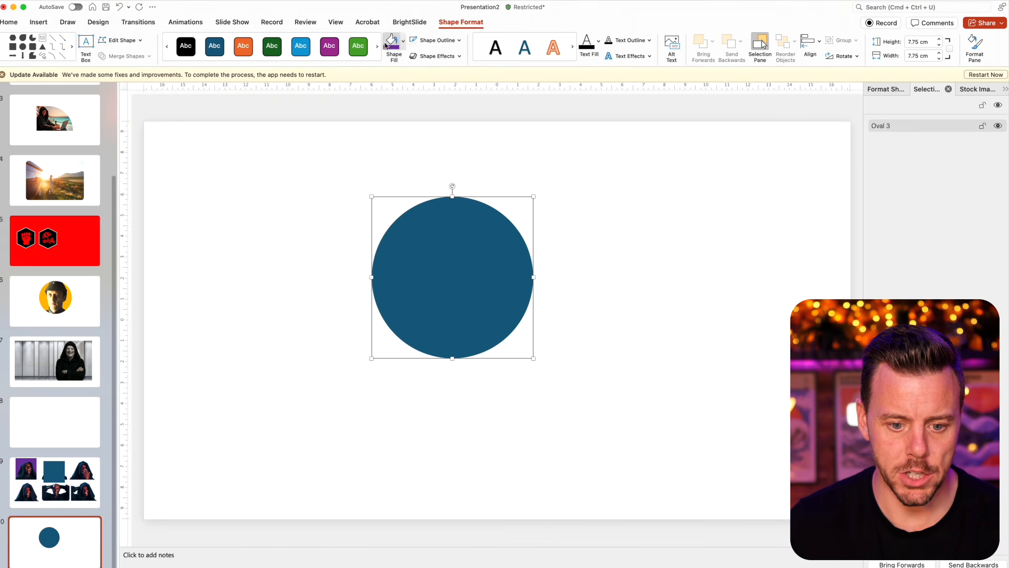
click(404, 45)
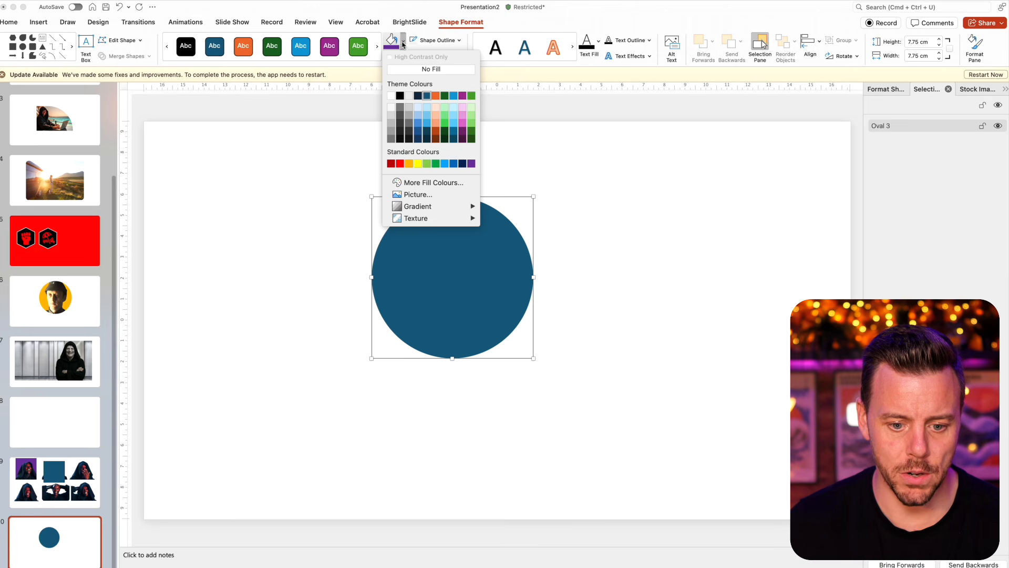
click(400, 163)
click(596, 300)
click(433, 288)
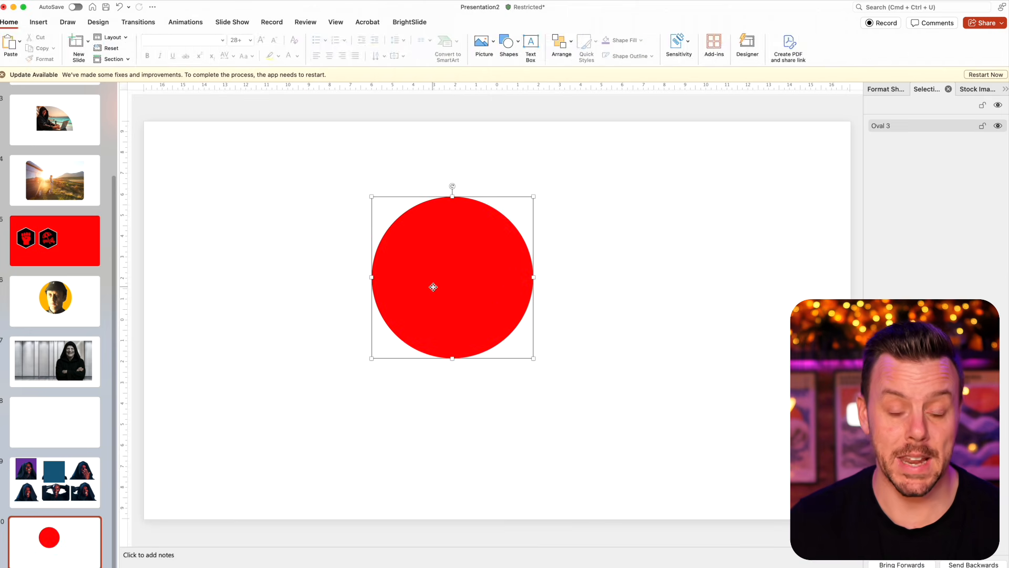
right_click(439, 272)
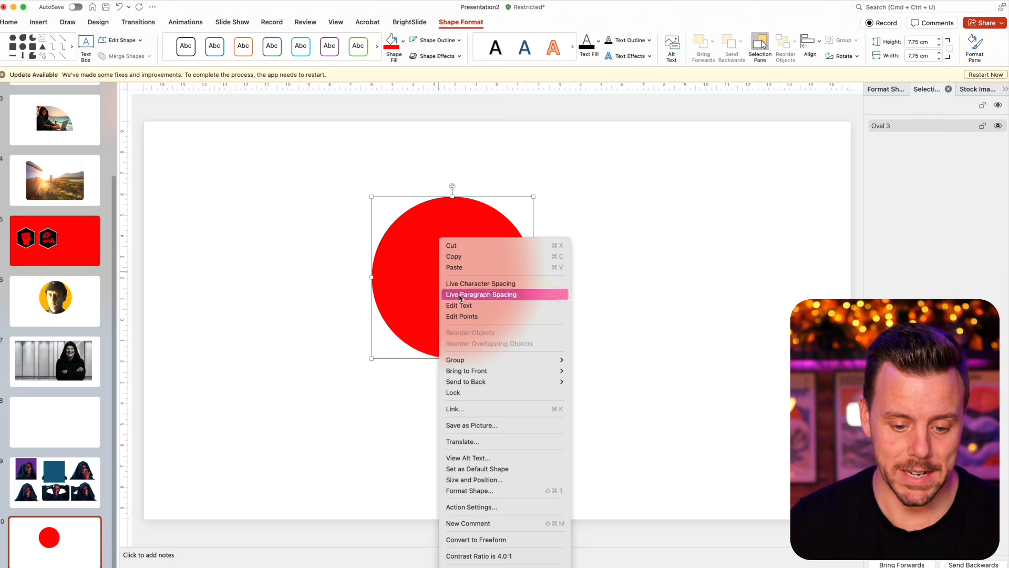
click(468, 422)
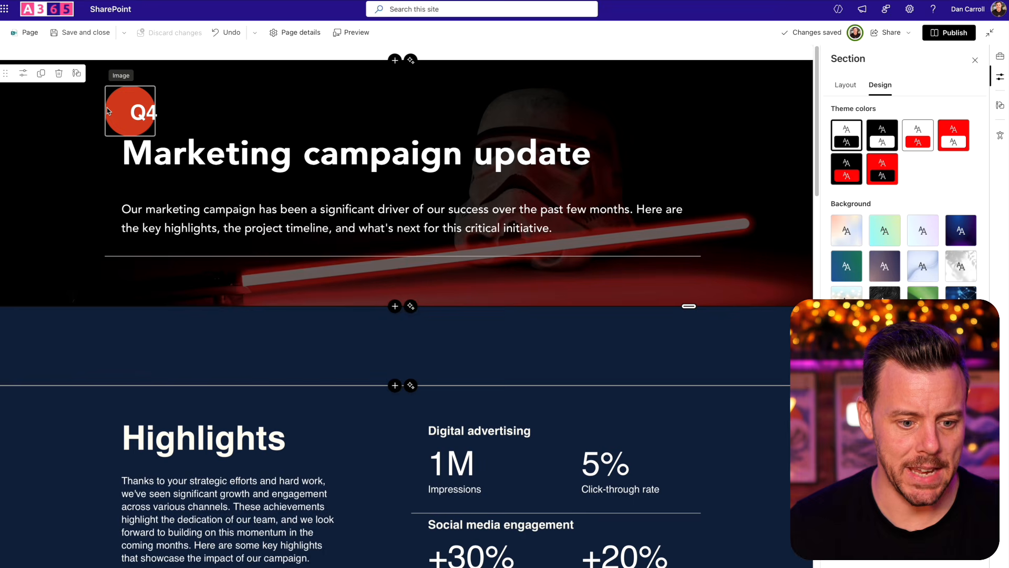
In SharePoint, replace the orange circle image behind the Q4 label with the uploaded red circle.
click(108, 109)
click(220, 74)
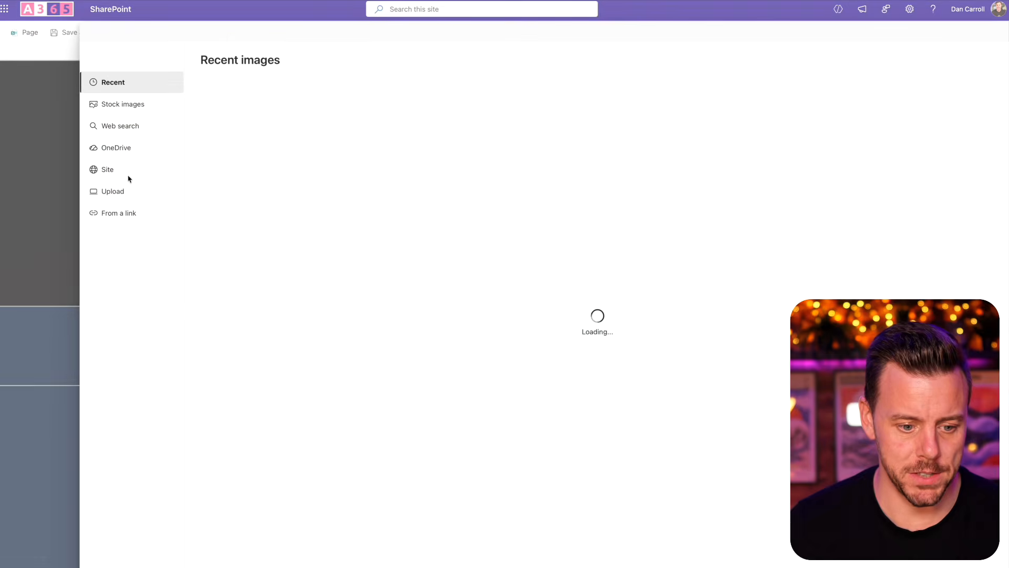
click(112, 191)
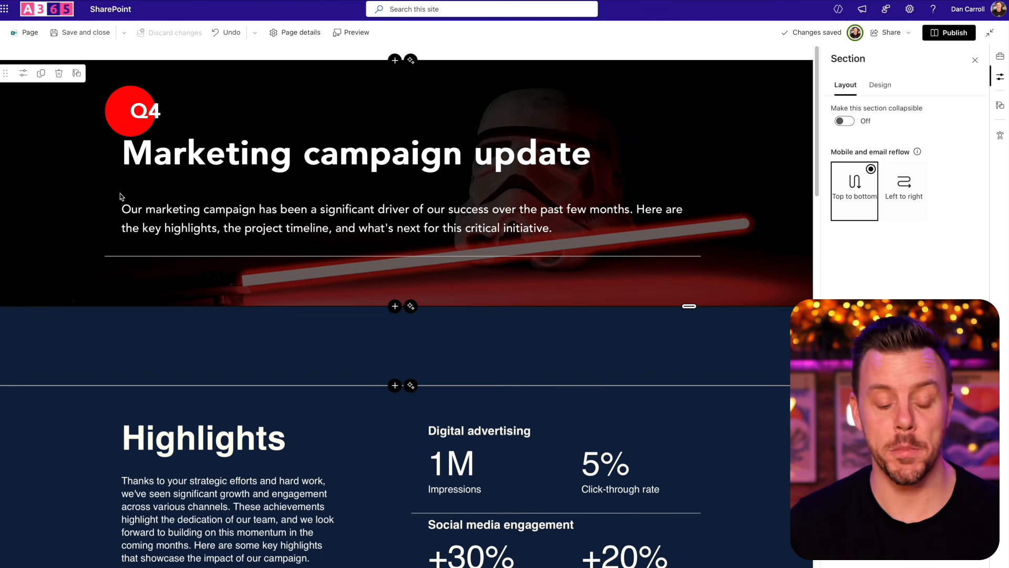
Delete the empty navy section between the header and the Highlights section.
scroll(121, 197, down, 1)
click(149, 308)
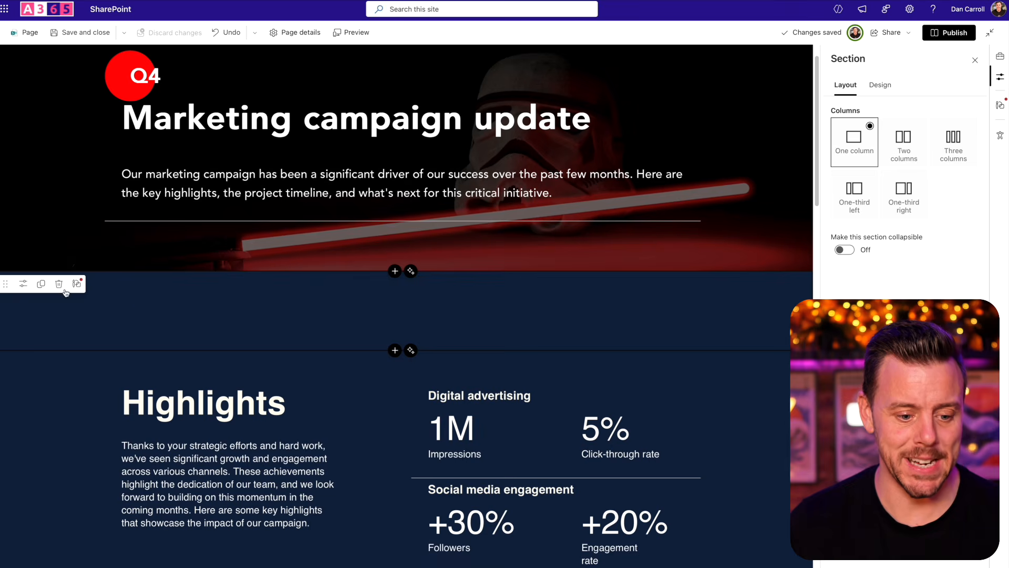
click(59, 285)
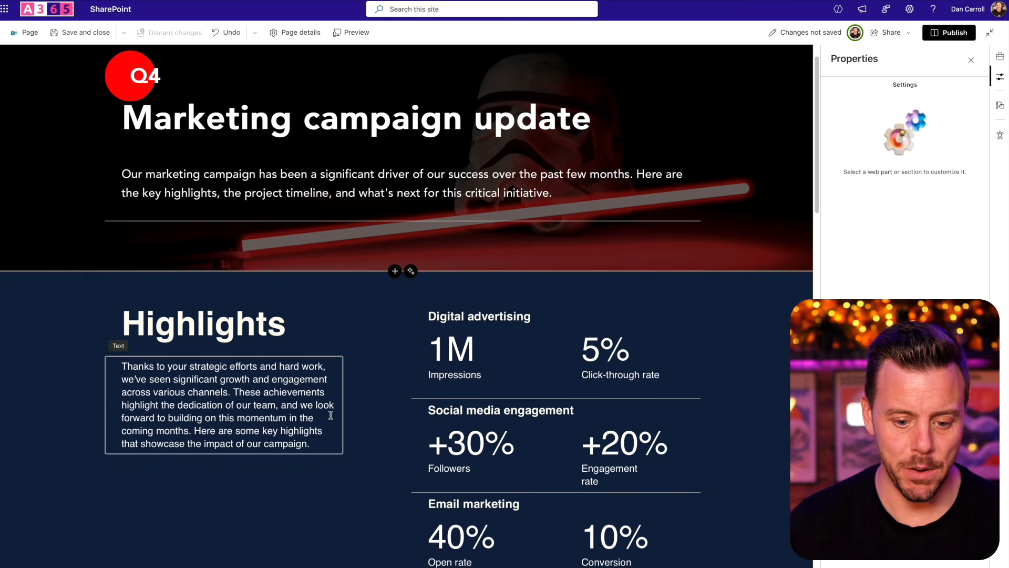
Remove the navy background image from the Highlights section and apply the black background theme with the #ff0000 accent.
scroll(344, 354, down, 3)
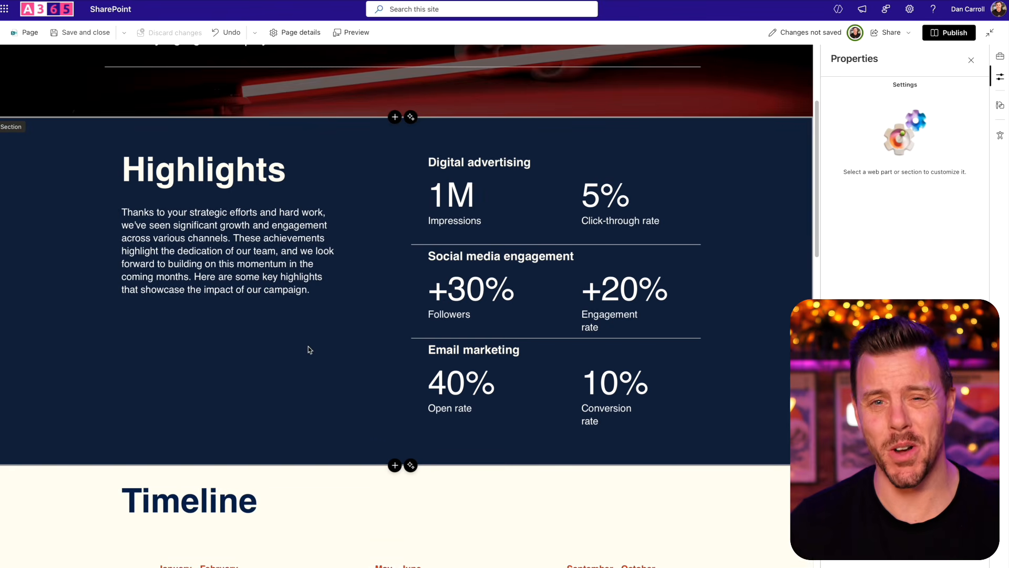
click(781, 243)
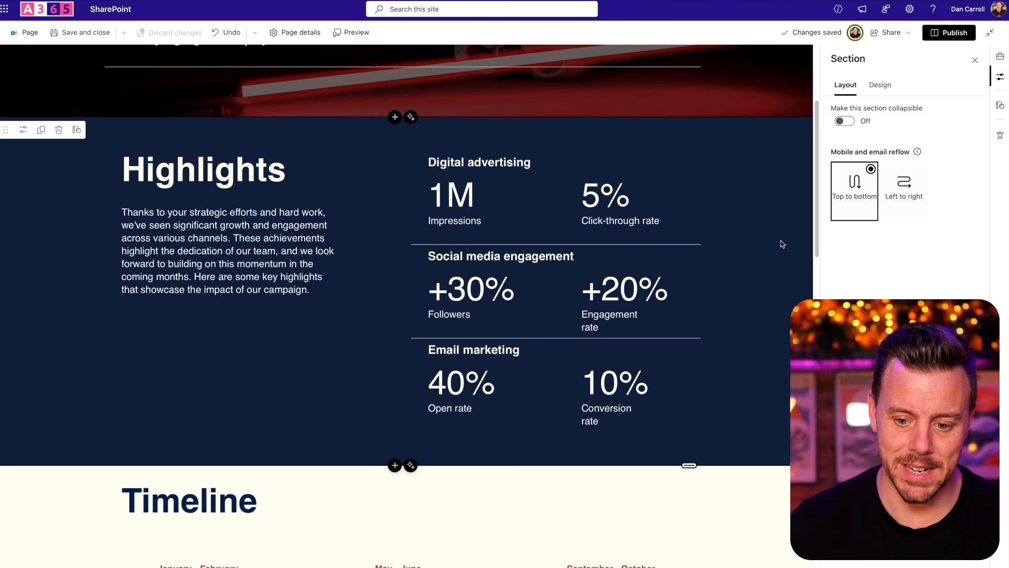
click(880, 86)
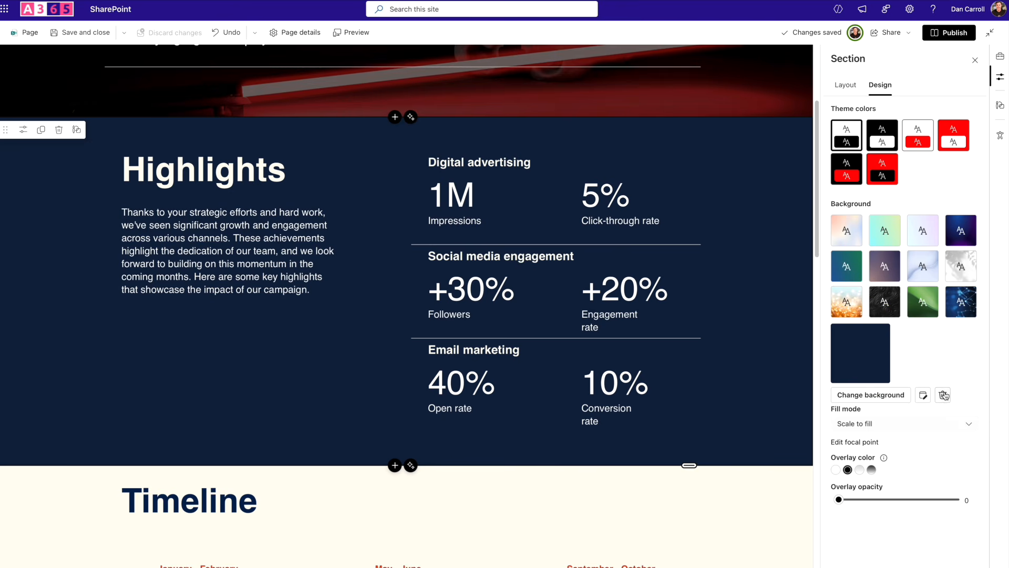
click(944, 397)
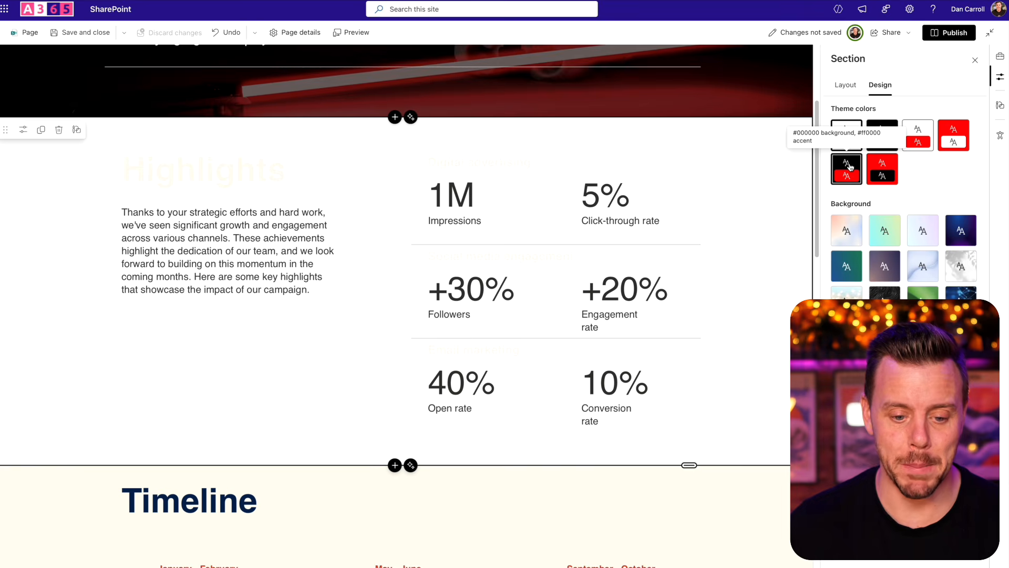
click(848, 167)
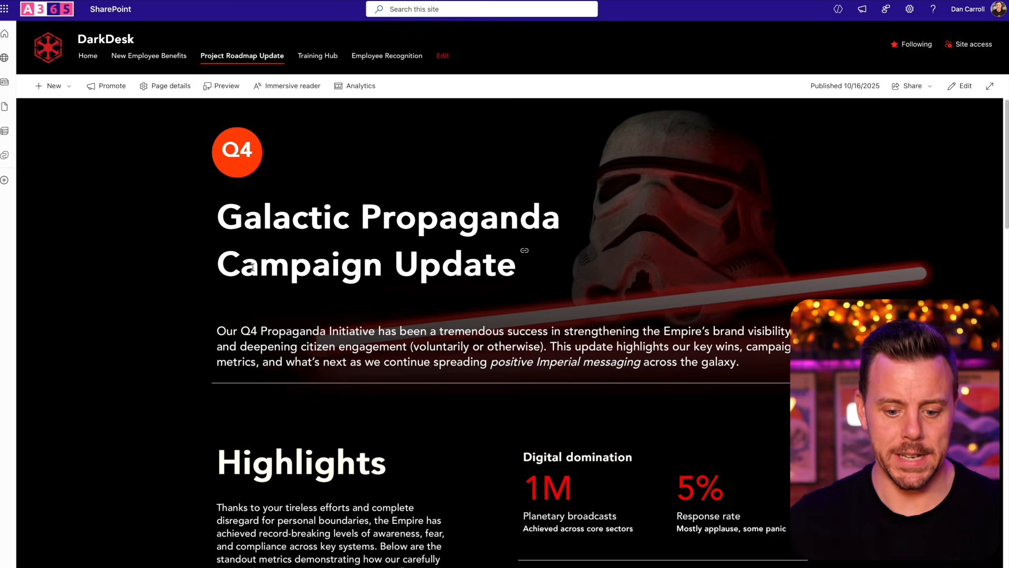
Colour the large statistic figures in the Highlights section, from 1M to 10%, with the recently used red.
scroll(581, 257, down, 4)
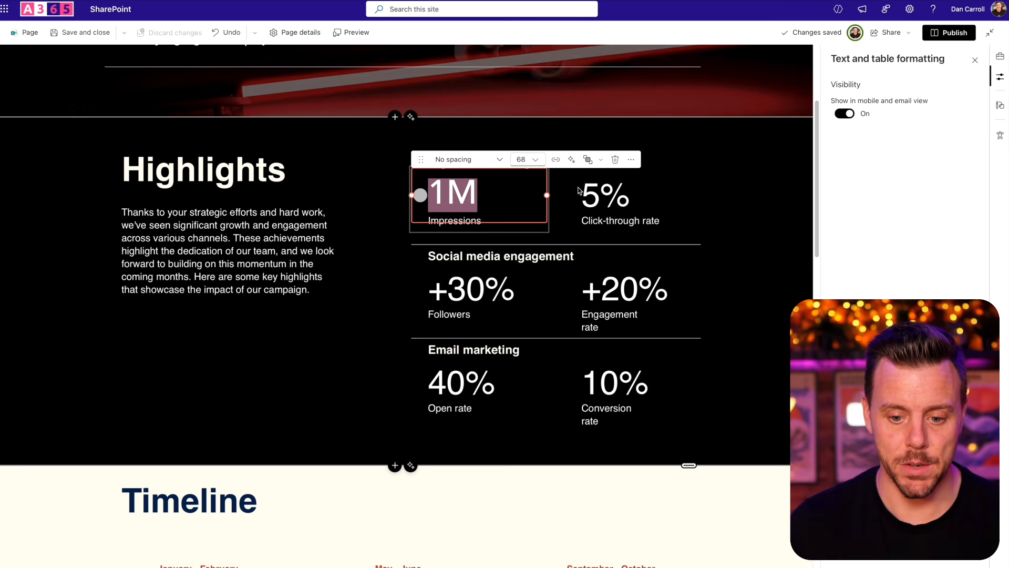
click(631, 159)
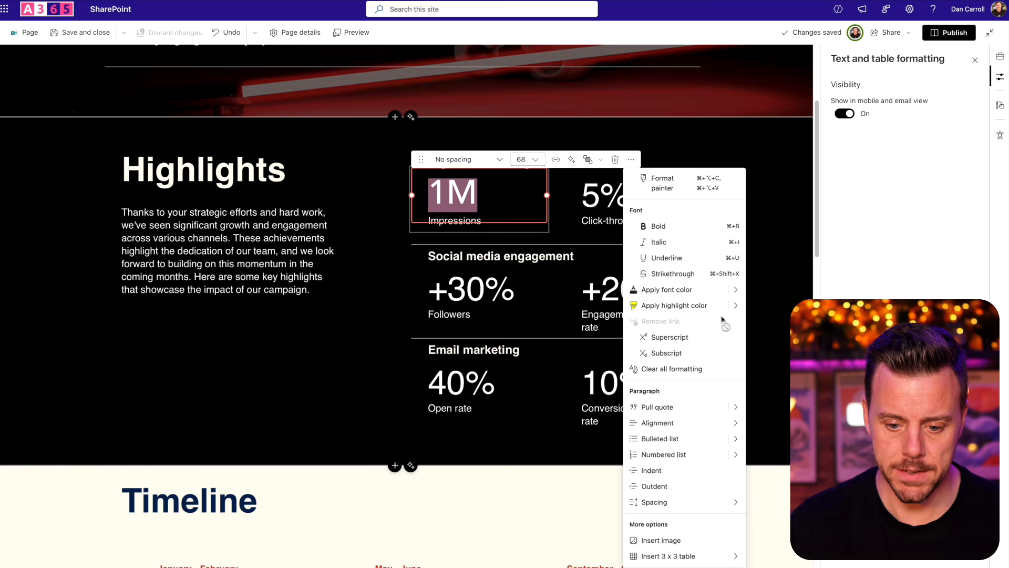
click(736, 290)
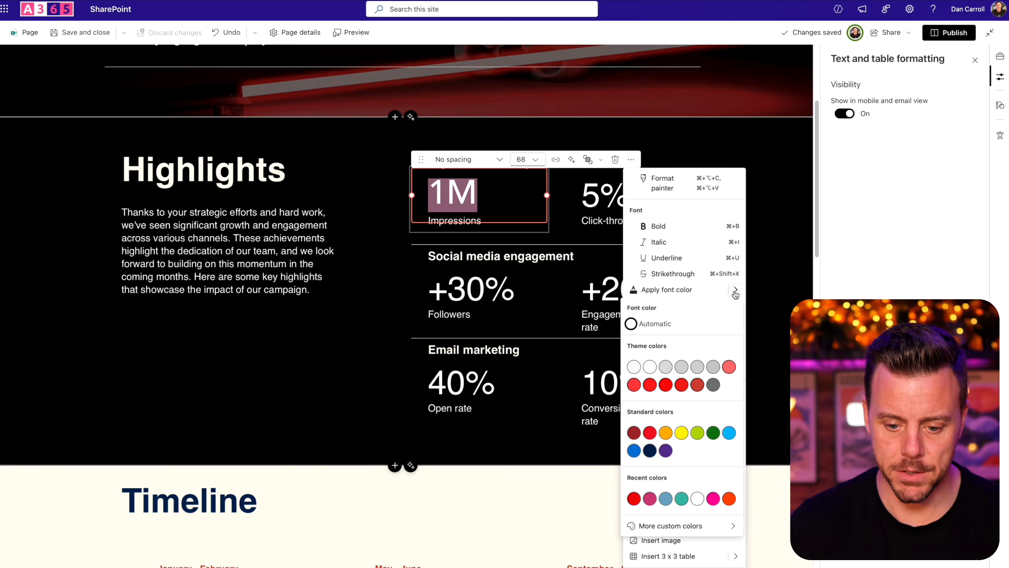
click(634, 499)
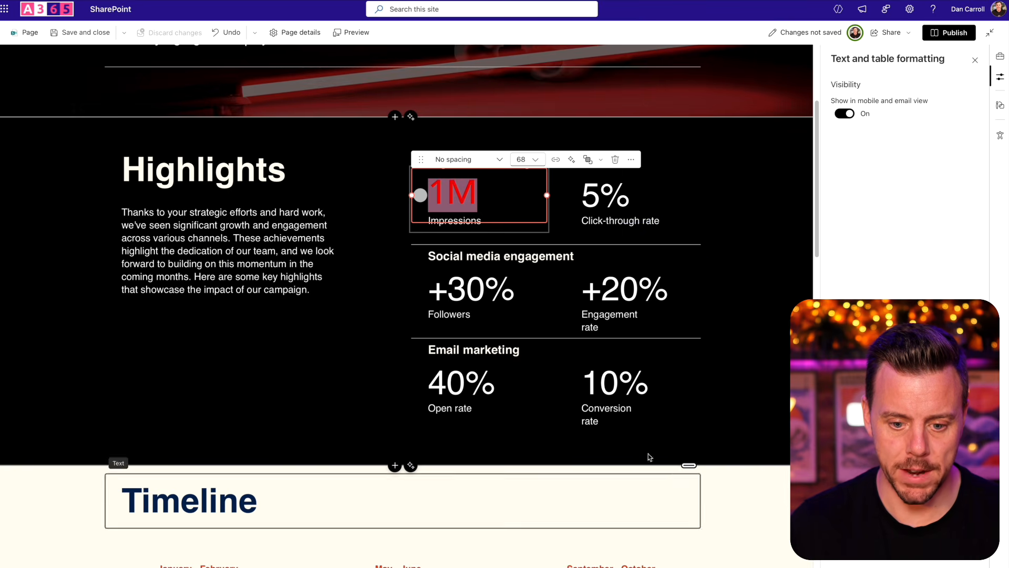
click(597, 195)
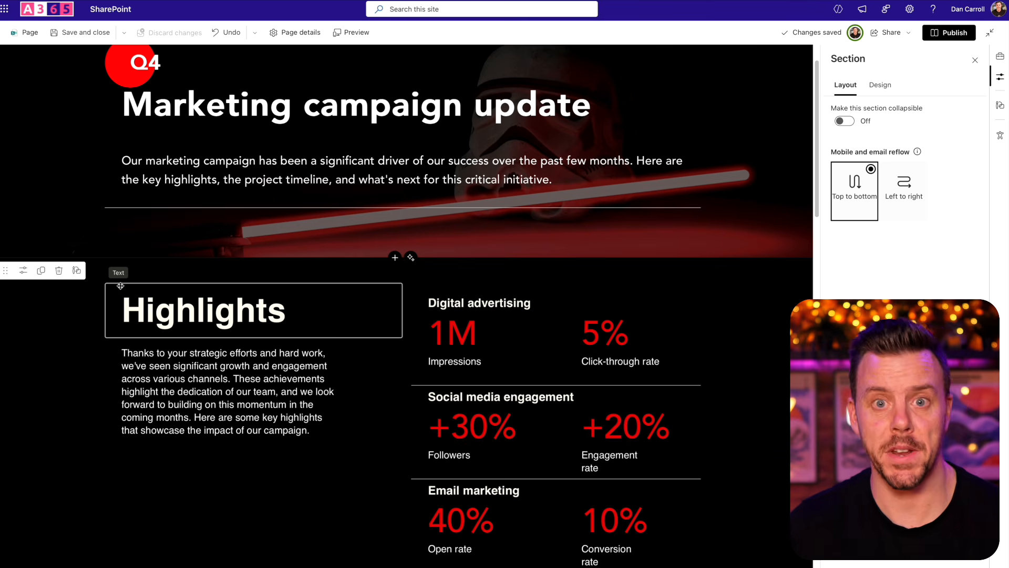
Insert the uploaded picture of the hooded red-faced Sith below the Highlights paragraph.
scroll(252, 440, down, 1)
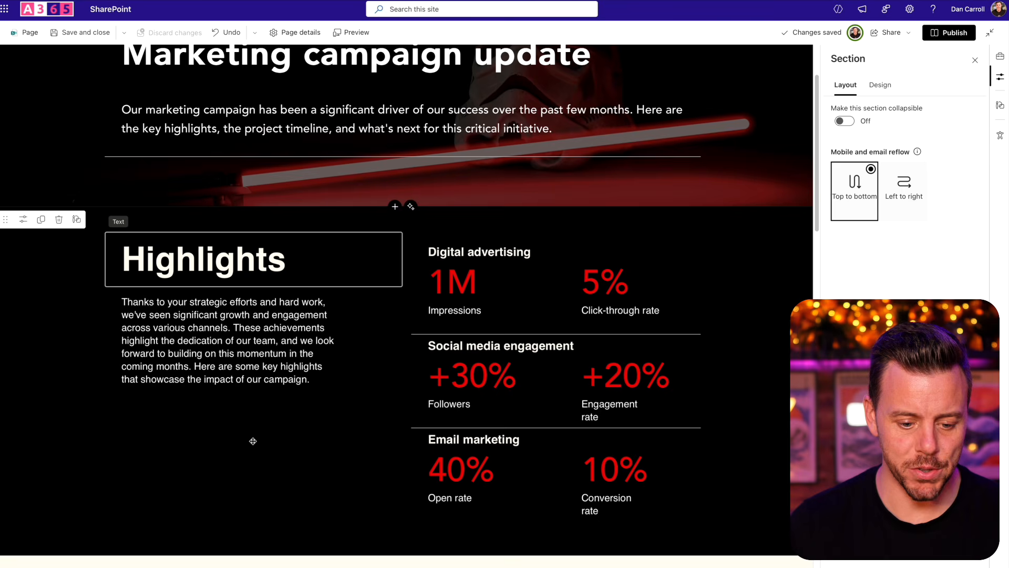
scroll(276, 446, down, 1)
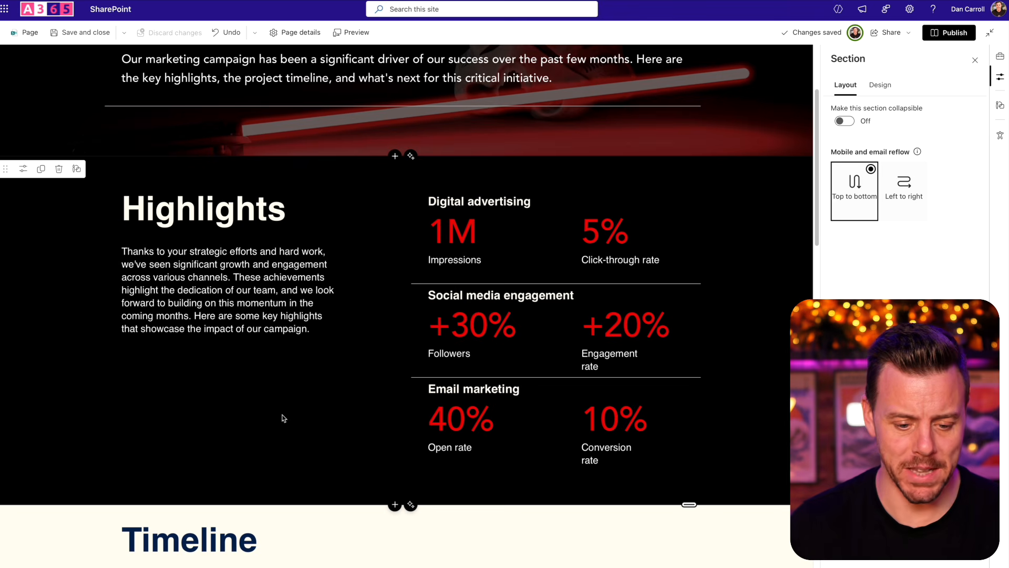
click(999, 56)
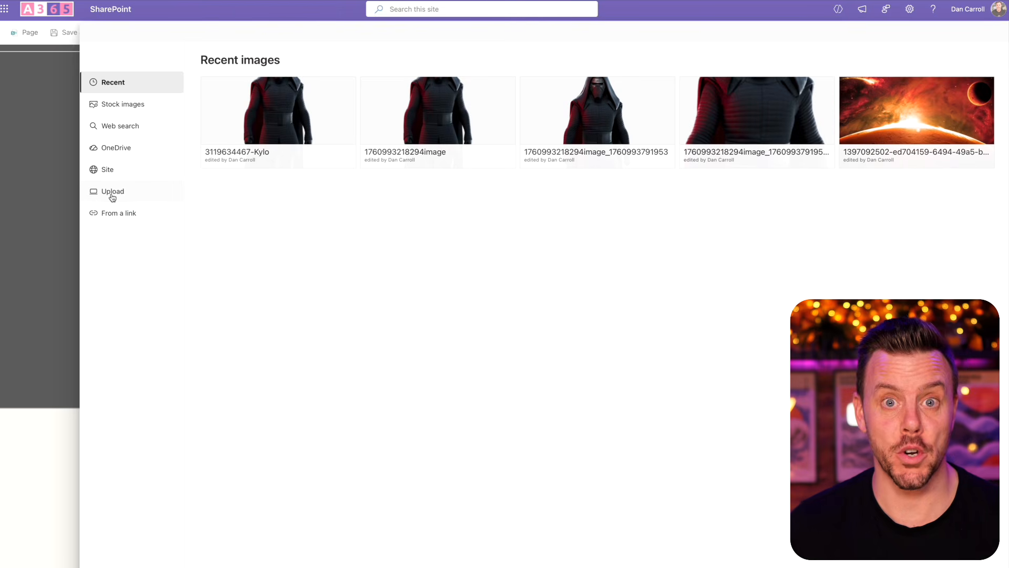
click(112, 195)
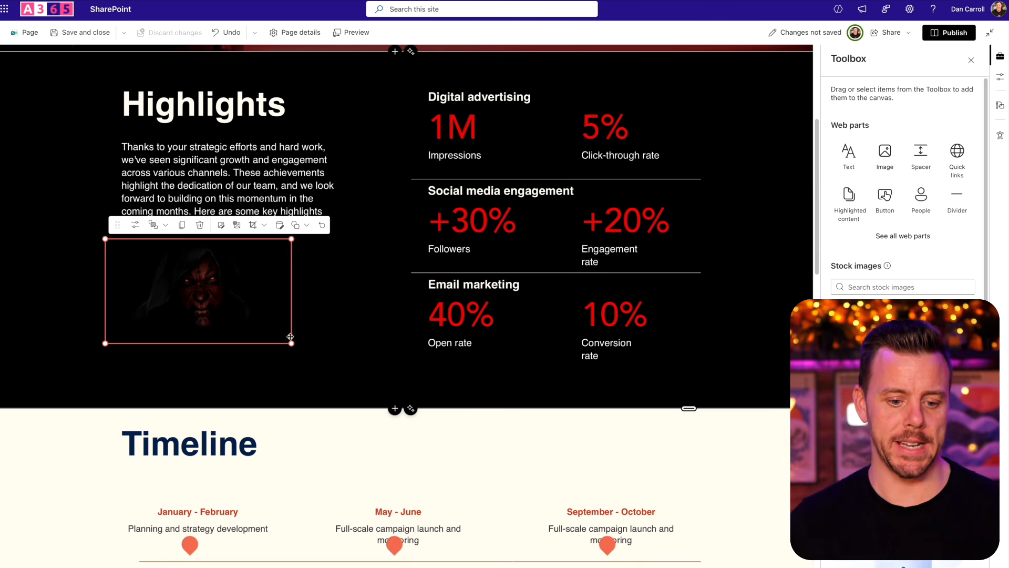
Enlarge the hooded Sith picture until it overlaps the statistics column, and send it to the back behind the text.
drag(289, 345, 402, 405)
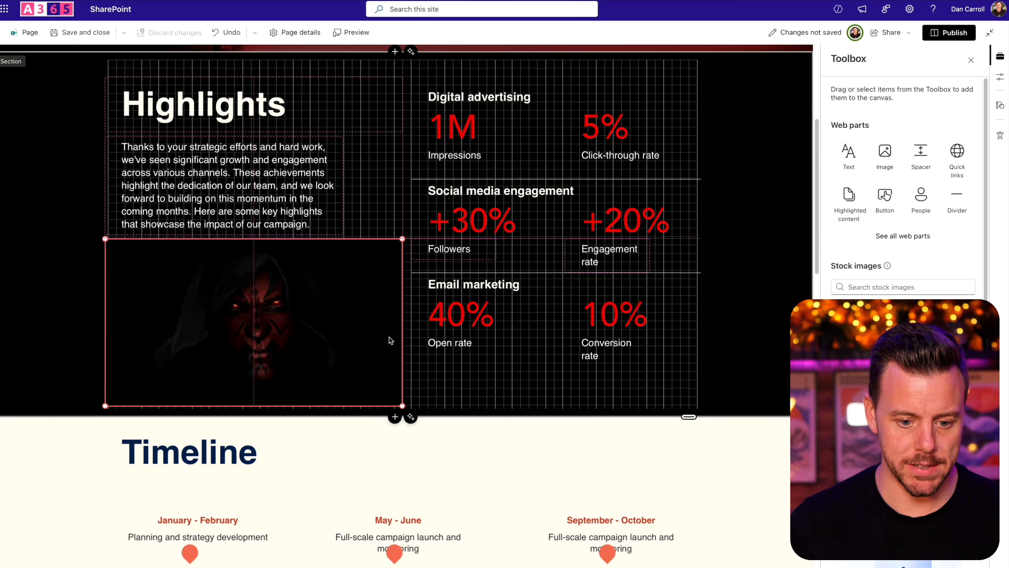
drag(402, 238, 453, 213)
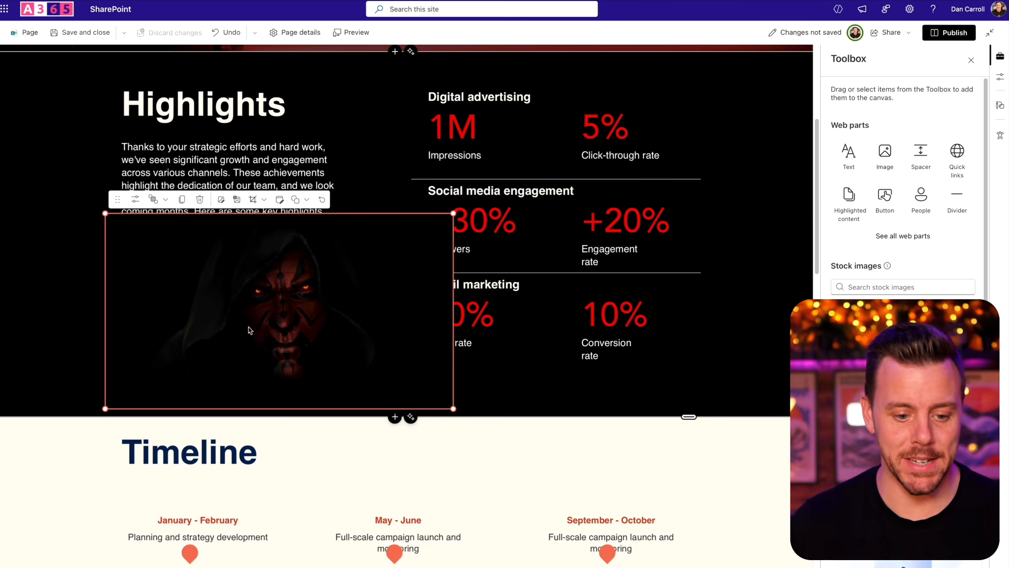
click(163, 202)
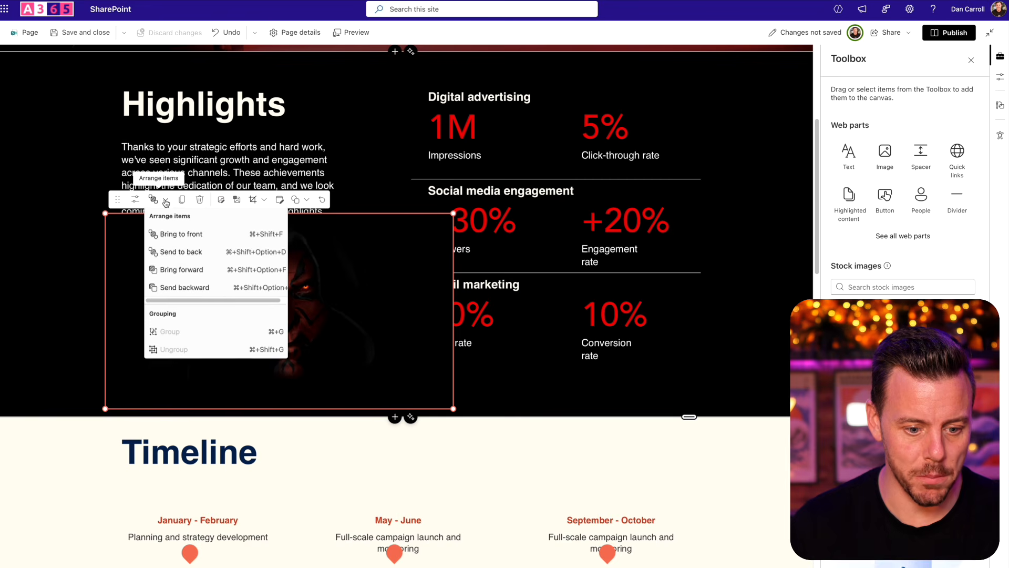
click(173, 255)
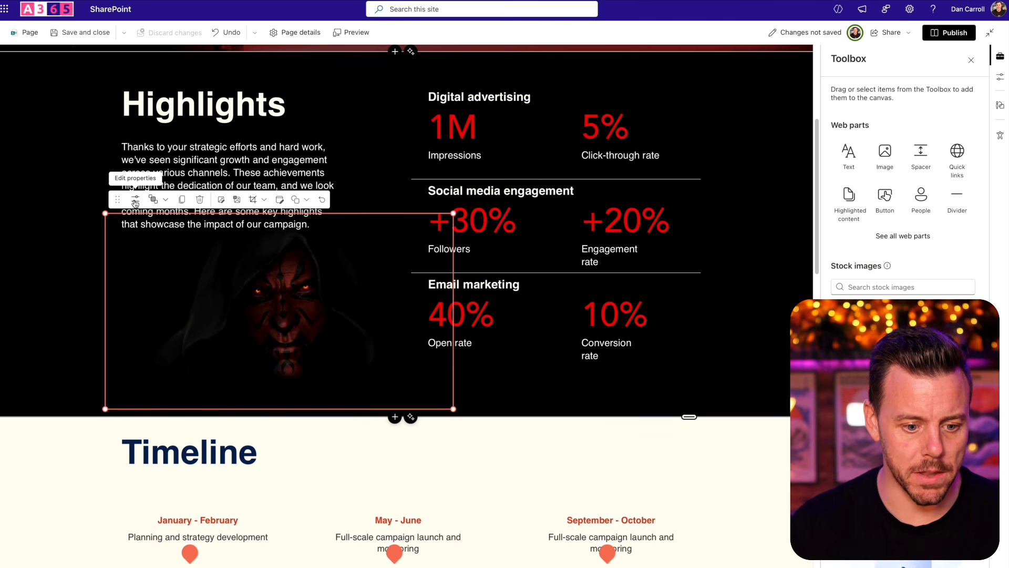
click(135, 202)
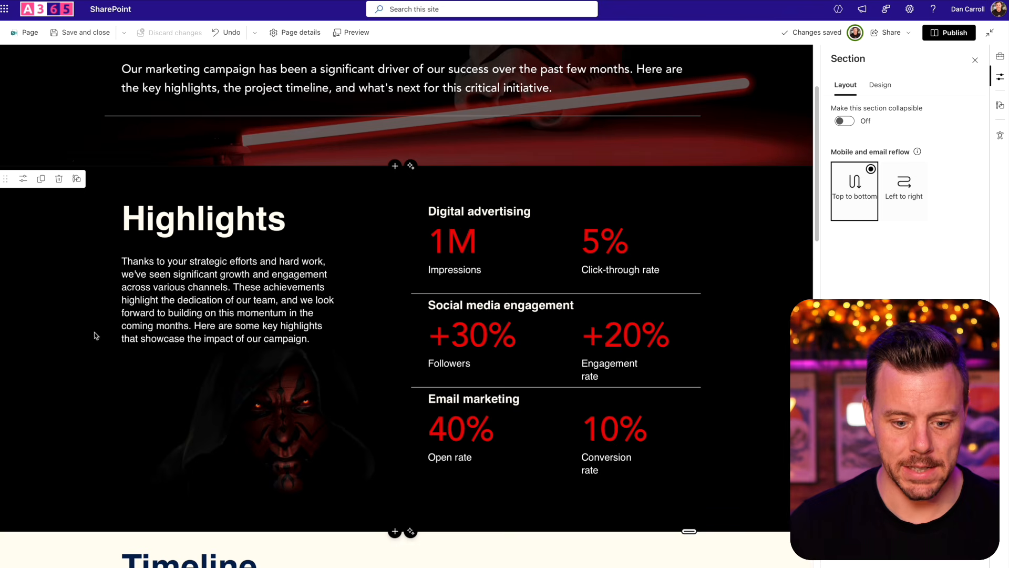
Remove the cream background image from both the Timeline section and the What's next section.
scroll(351, 392, down, 4)
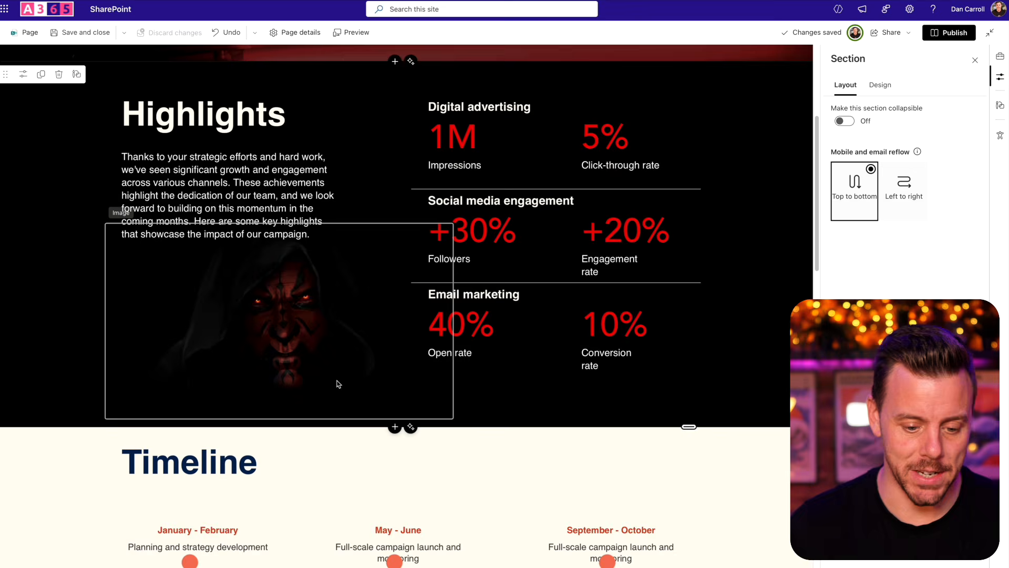
scroll(195, 417, down, 2)
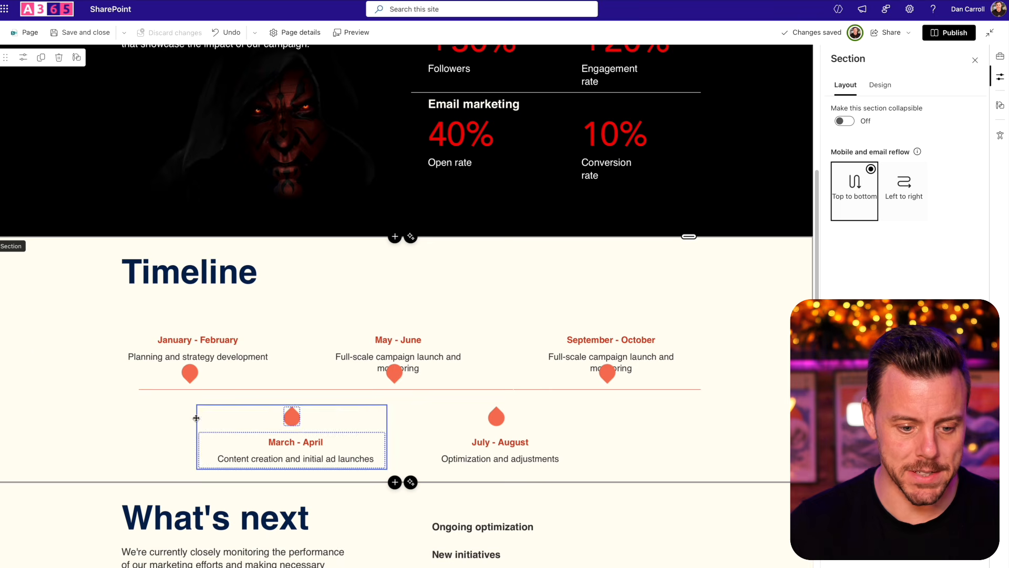
click(36, 352)
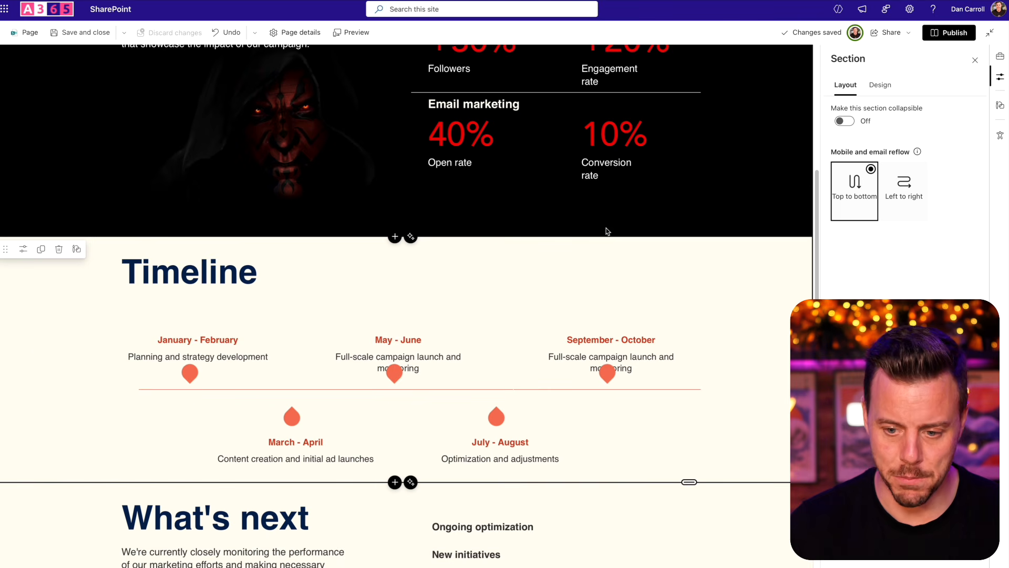
click(887, 85)
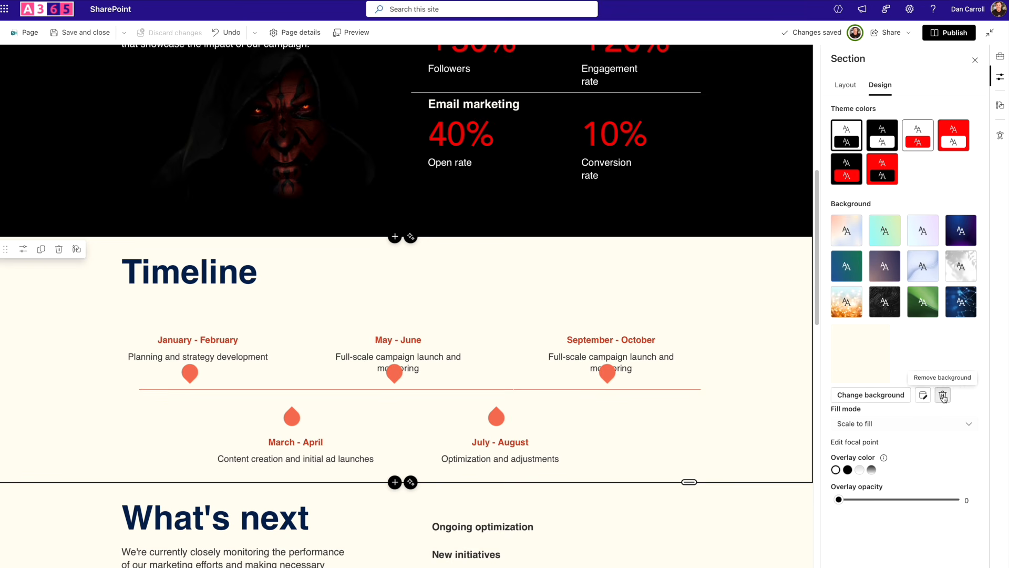
click(944, 395)
scroll(755, 408, down, 2)
click(759, 444)
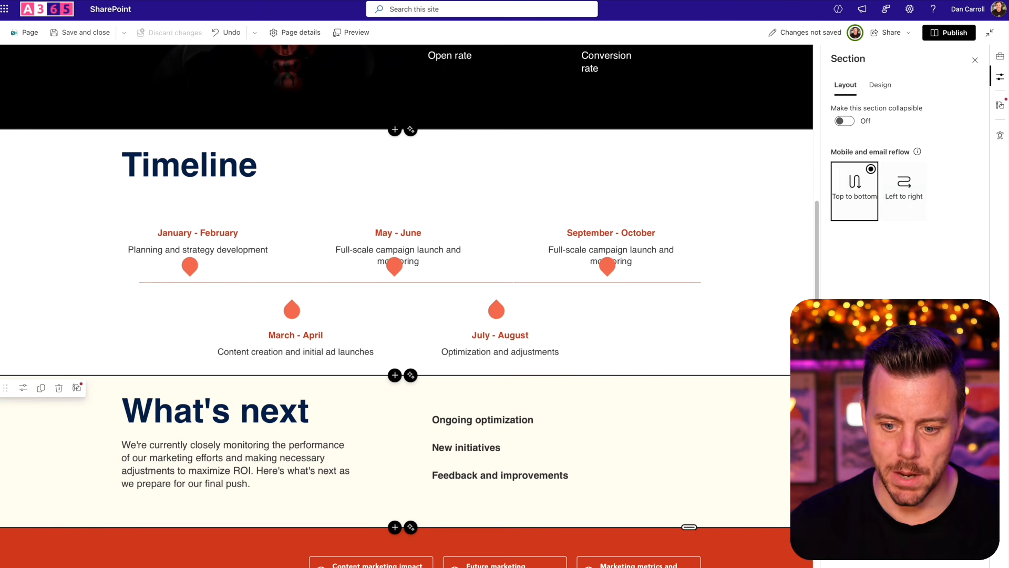
click(878, 86)
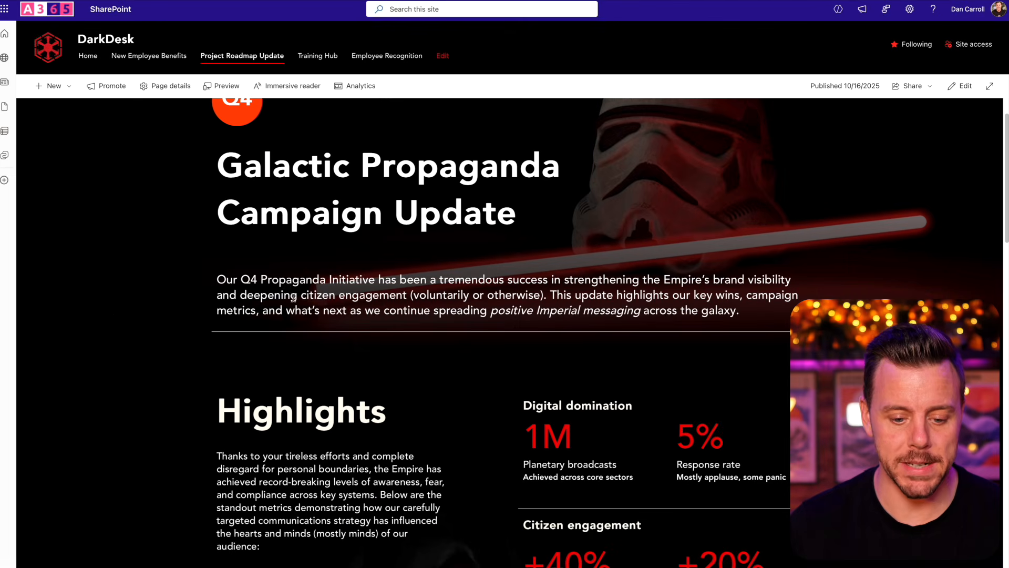
In PowerPoint, draw a teardrop about 5.59 cm high and wide beside the red circle and rotate it to point straight down.
scroll(293, 297, down, 15)
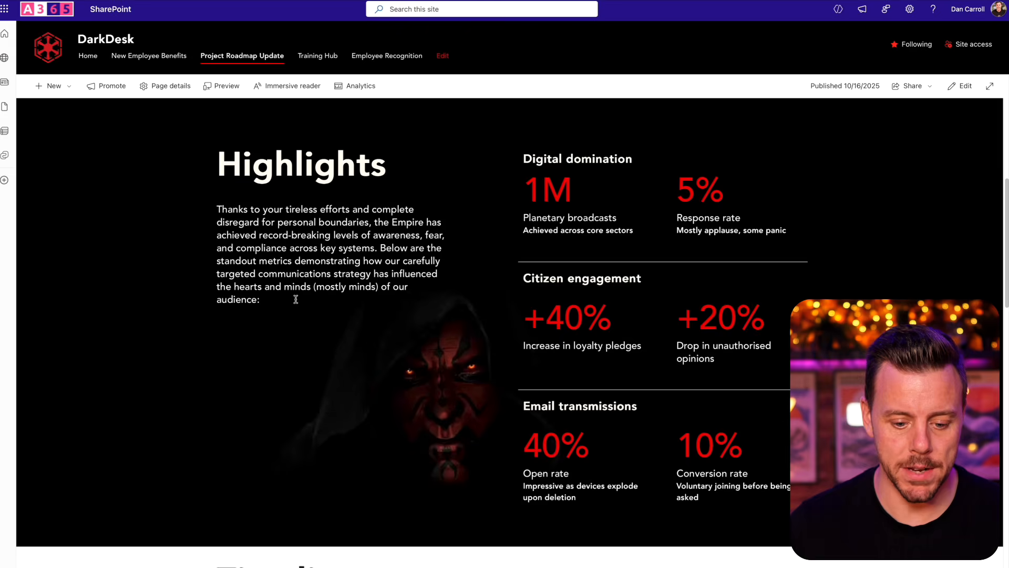
scroll(253, 300, up, 2)
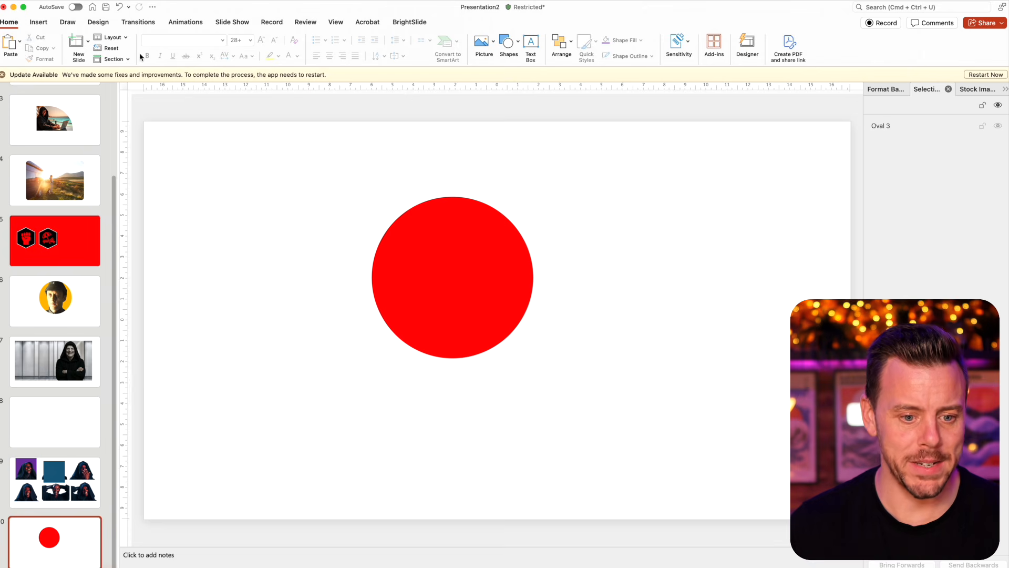
click(39, 23)
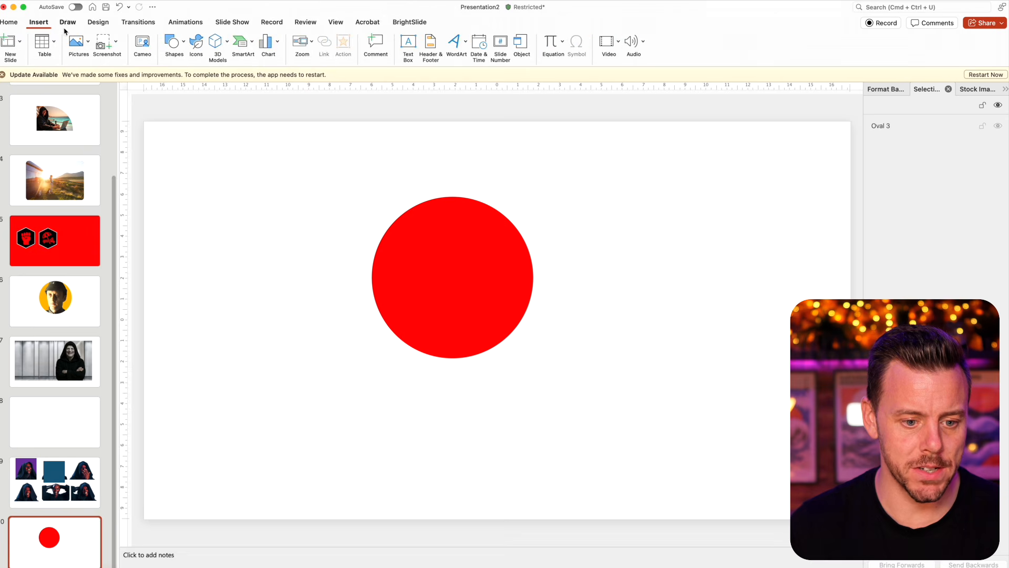
click(172, 44)
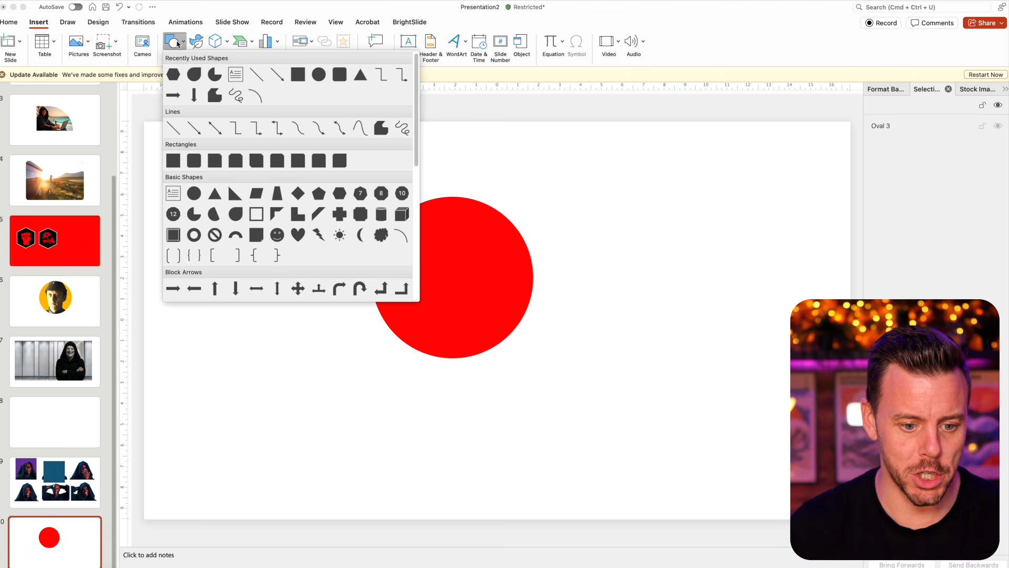
click(238, 216)
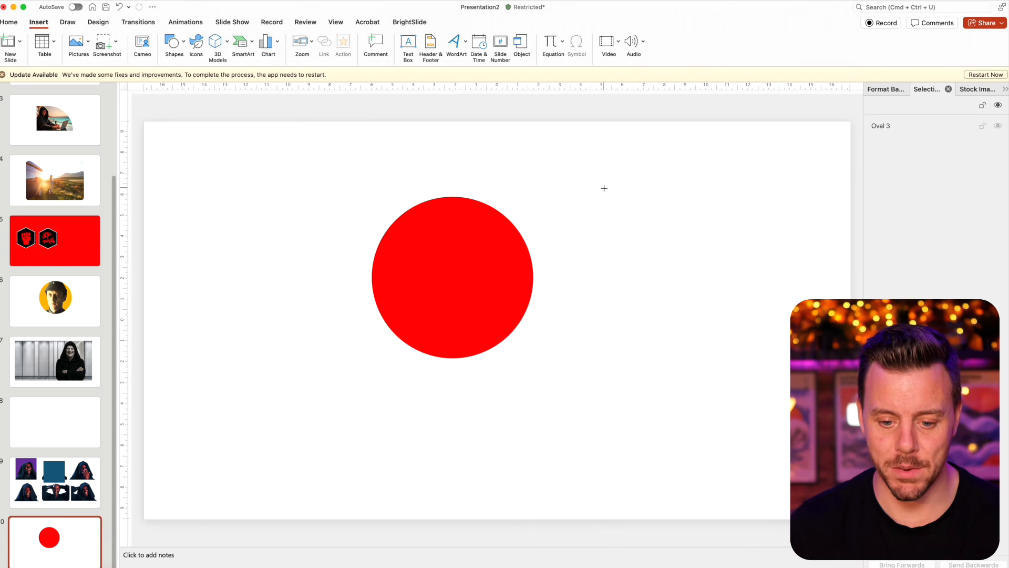
mouse_move(605, 189)
mouse_down()
mouse_move(671, 309)
mouse_move(667, 277)
mouse_move(692, 305)
mouse_up()
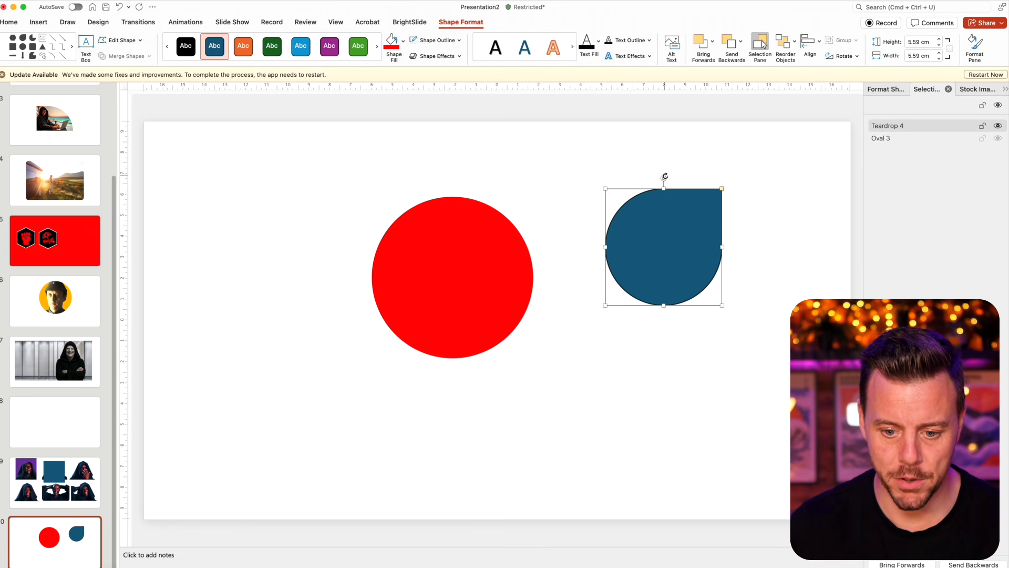
drag(665, 177, 709, 292)
Fill the teardrop with red, remove its outline, and save it as a picture.
click(392, 43)
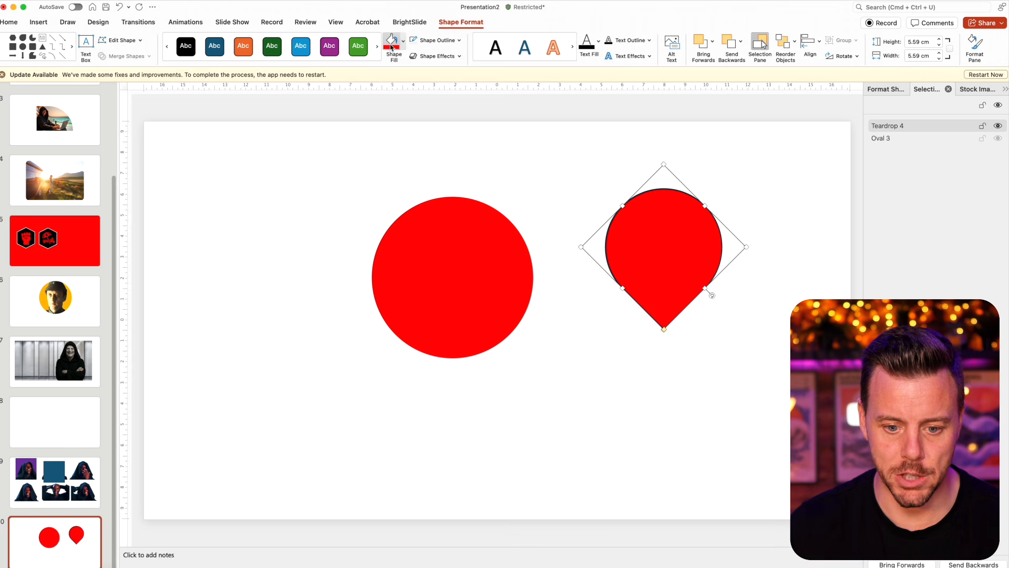
click(420, 42)
click(562, 157)
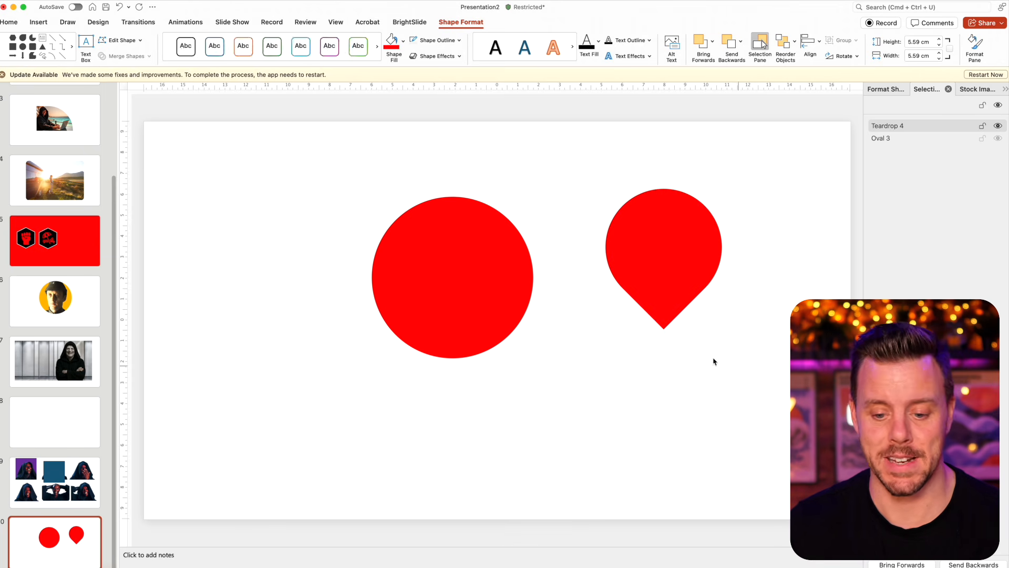
click(654, 259)
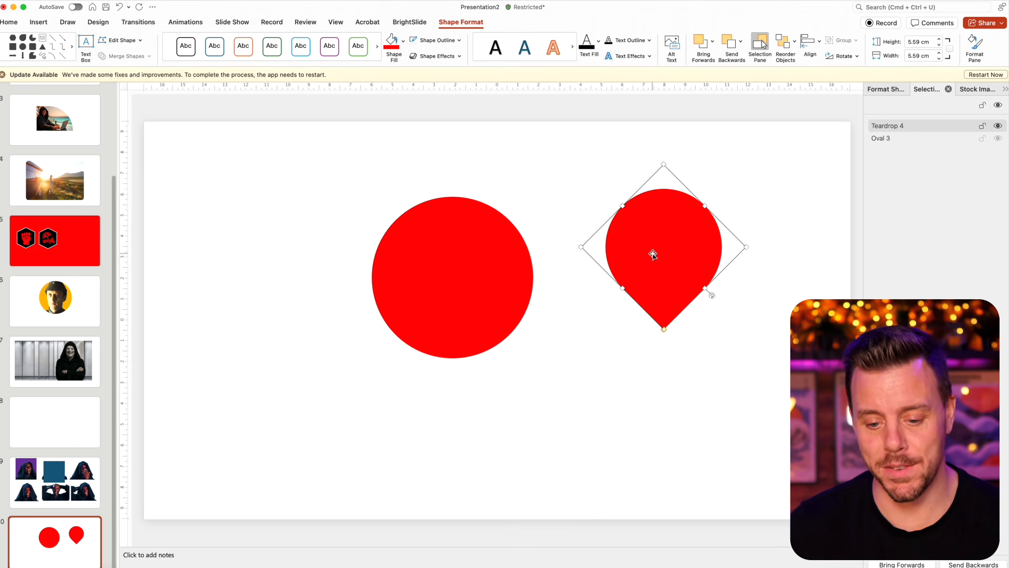
right_click(652, 242)
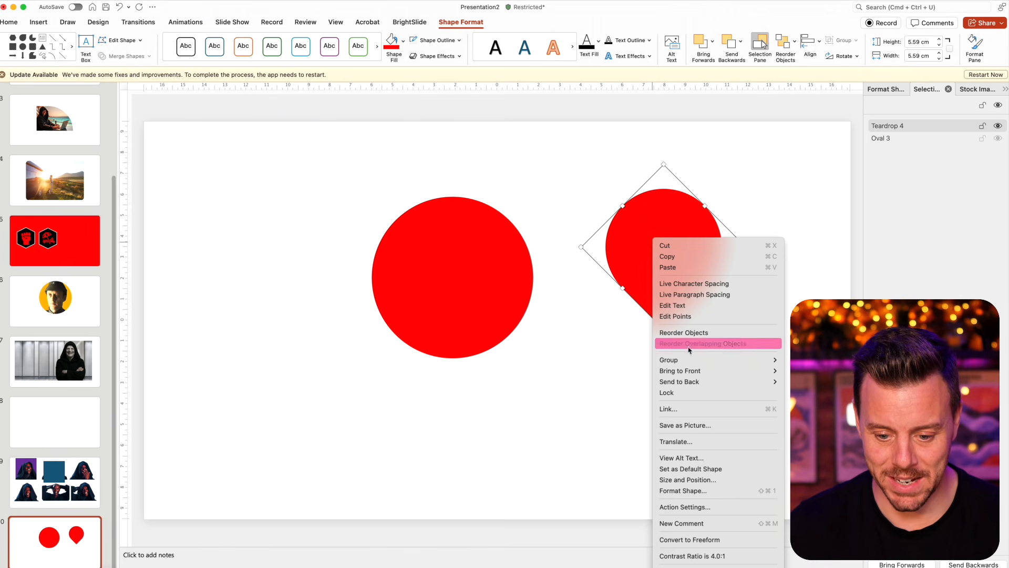
click(685, 425)
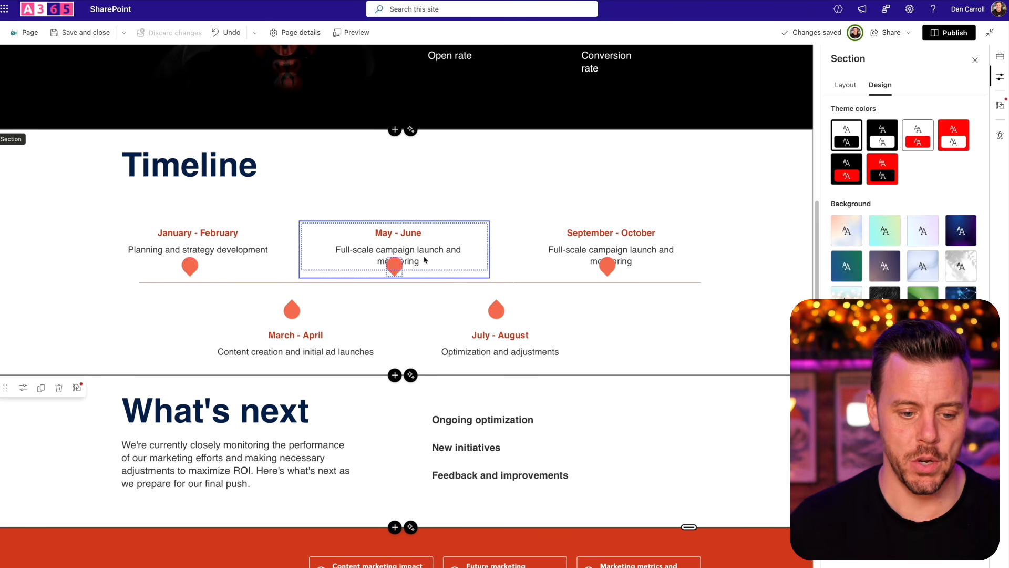
Replace the orange marker under January - February in the Timeline section with the uploaded red teardrop picture.
click(189, 266)
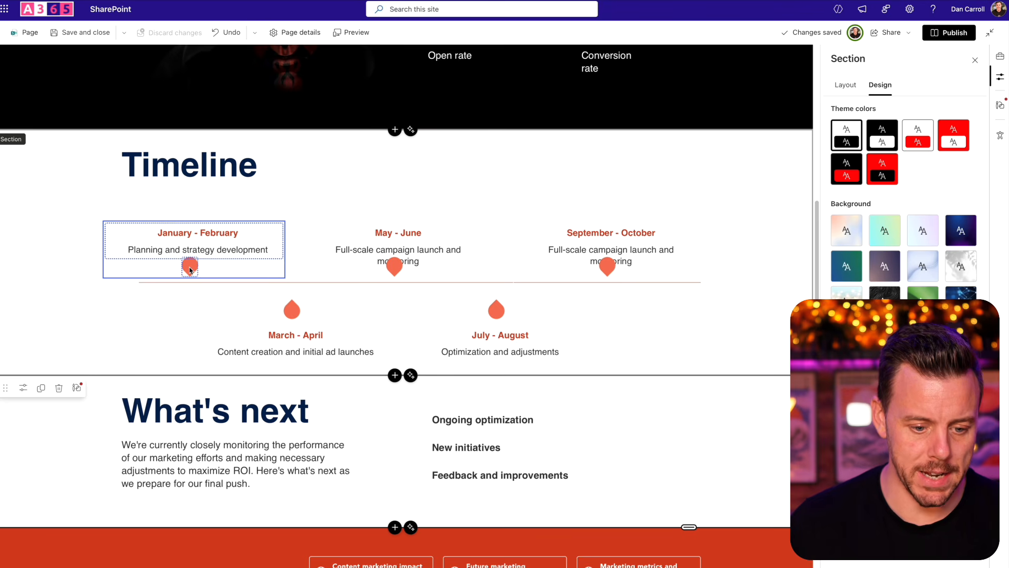
click(191, 269)
click(192, 271)
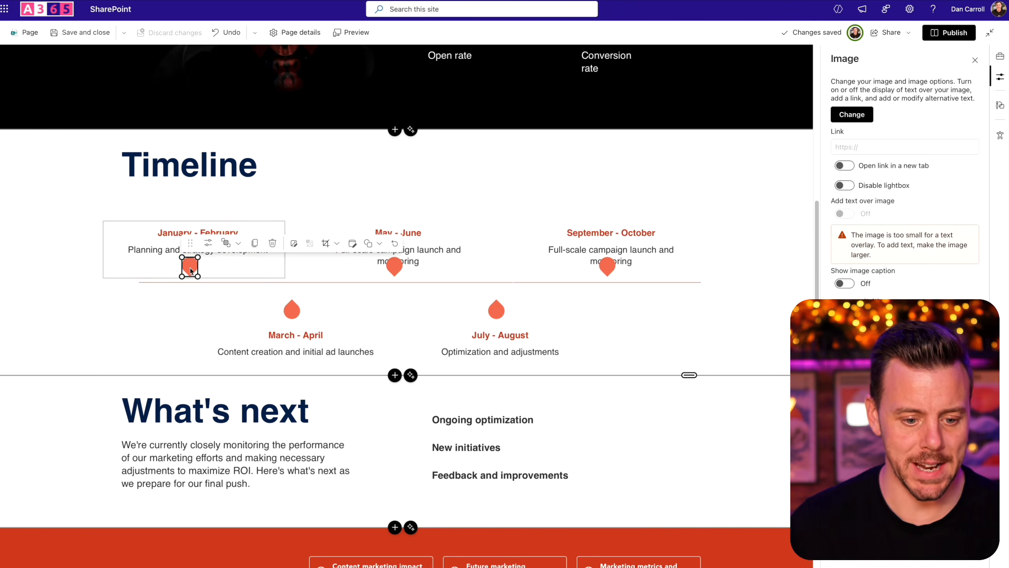
click(292, 245)
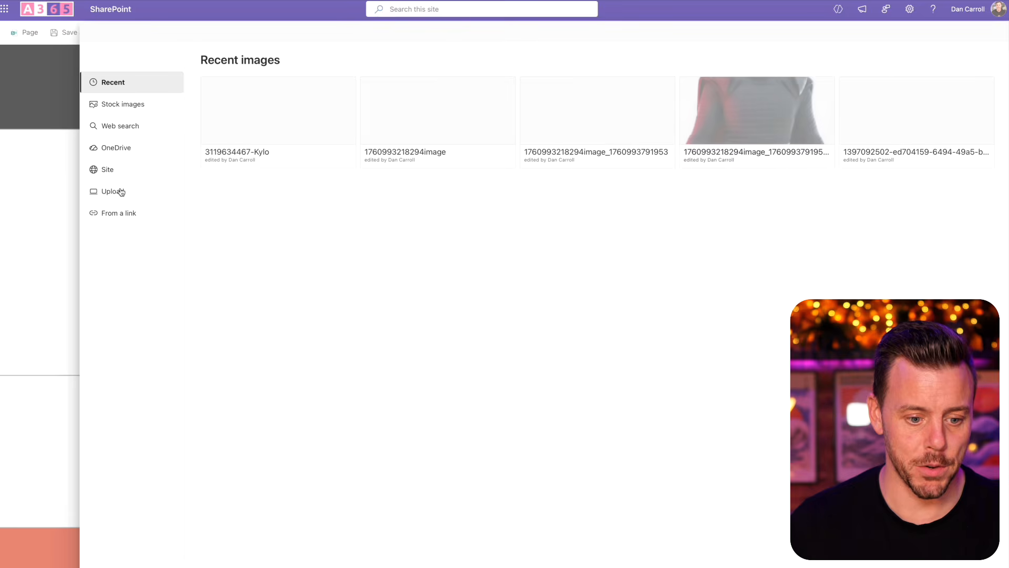
click(121, 192)
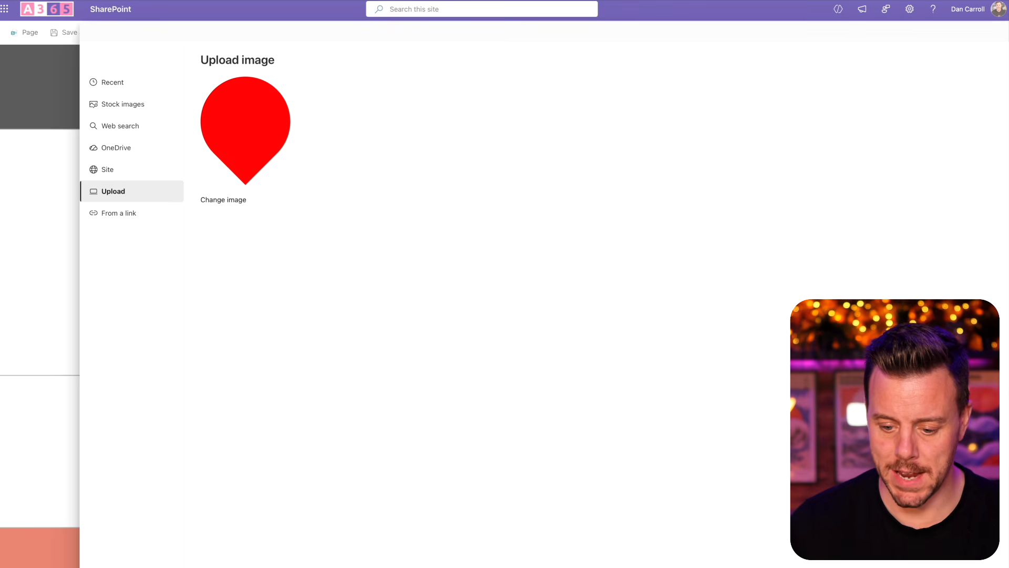
click(925, 545)
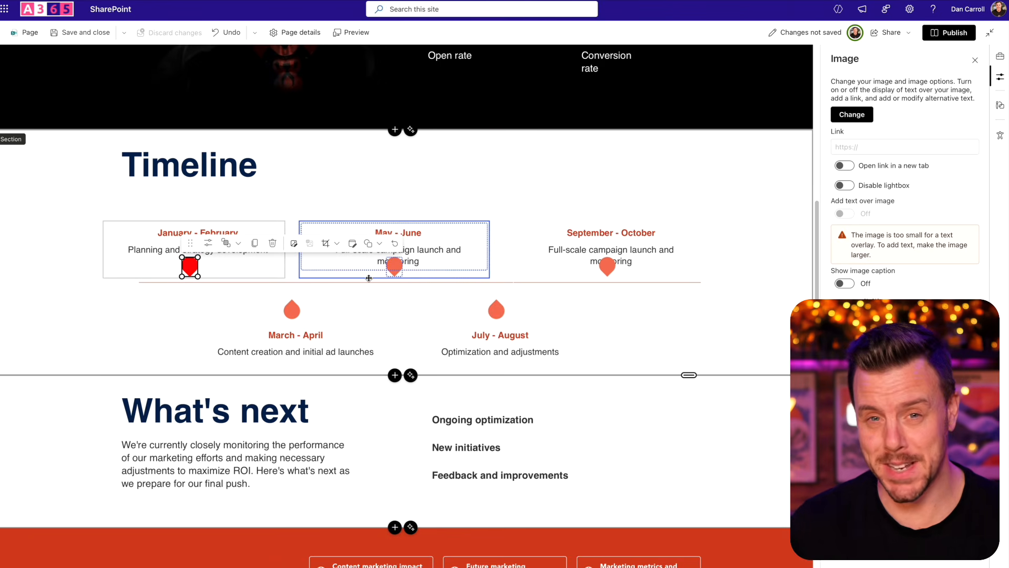
click(140, 342)
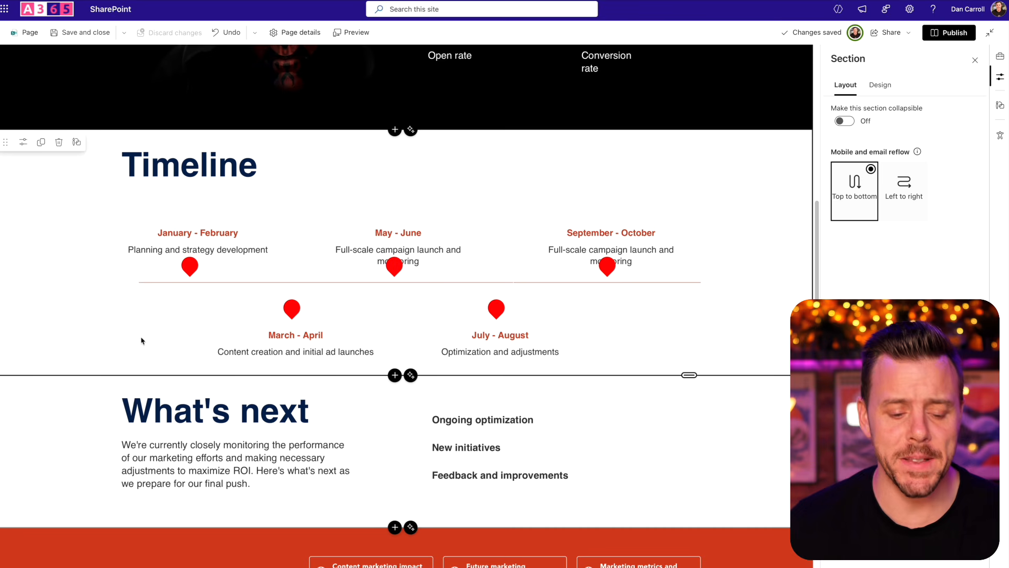
Recolour the January - February heading in the Timeline section with the recently used red.
click(203, 234)
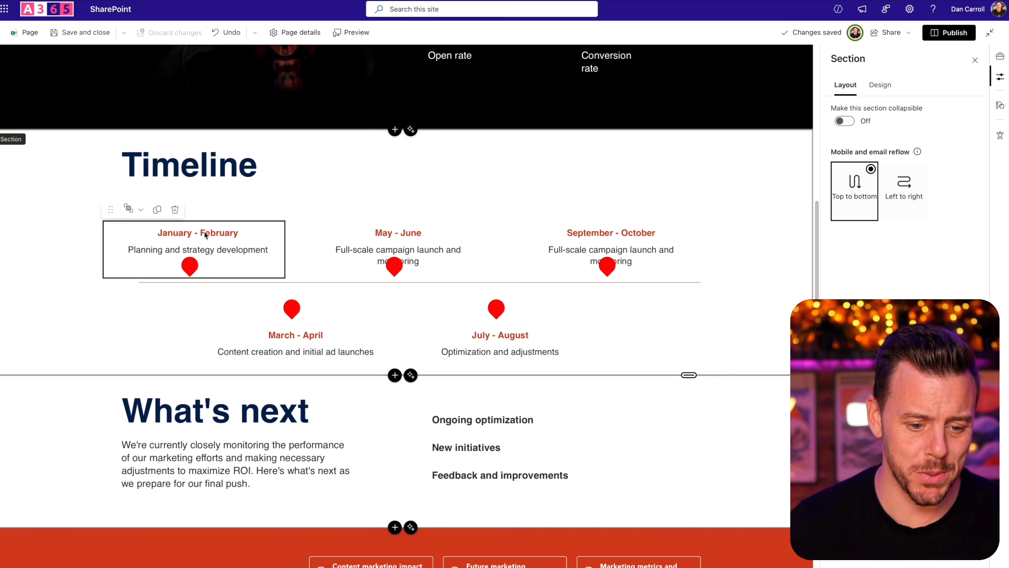
click(206, 233)
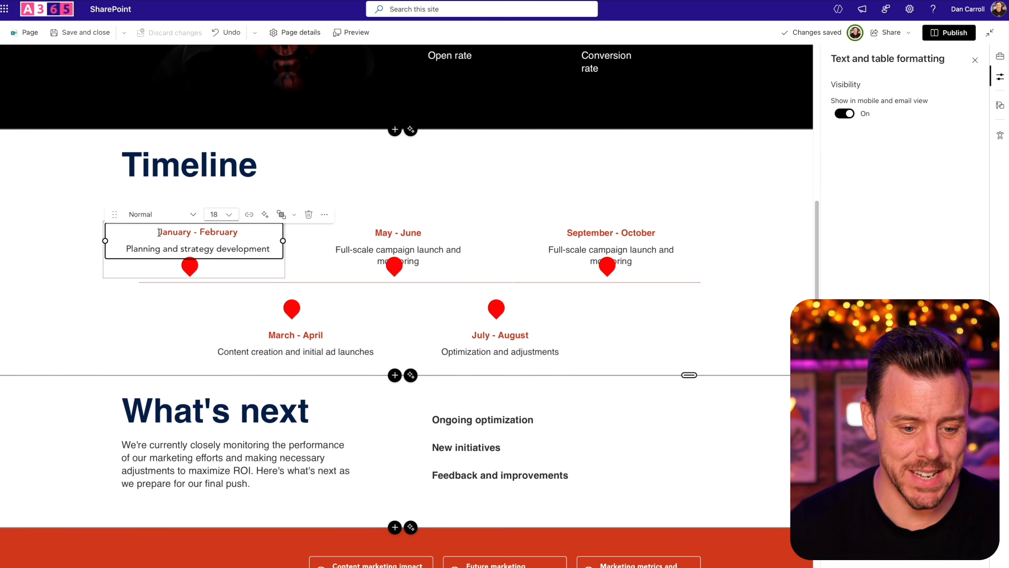
triple_click(239, 234)
click(324, 215)
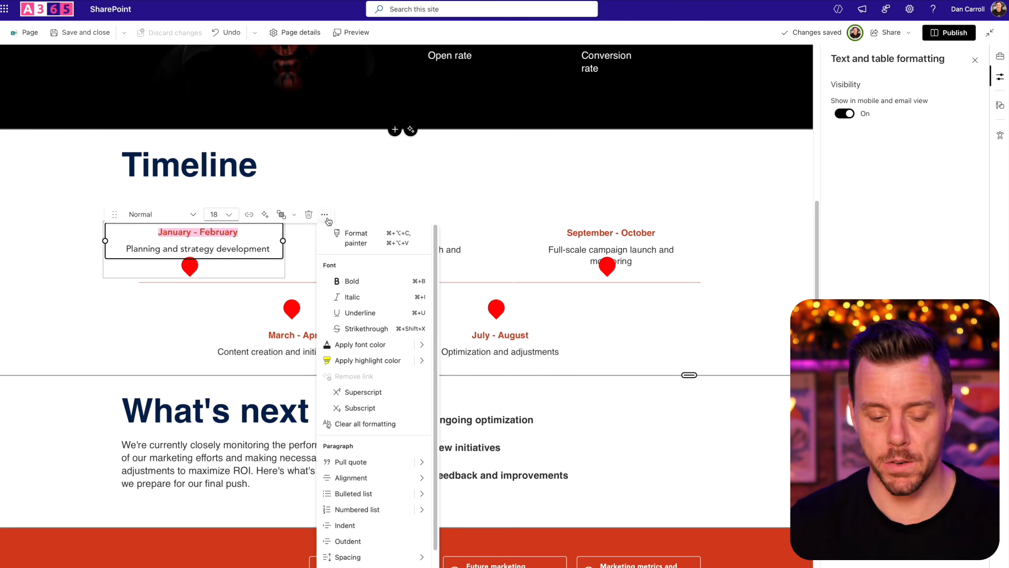
click(420, 344)
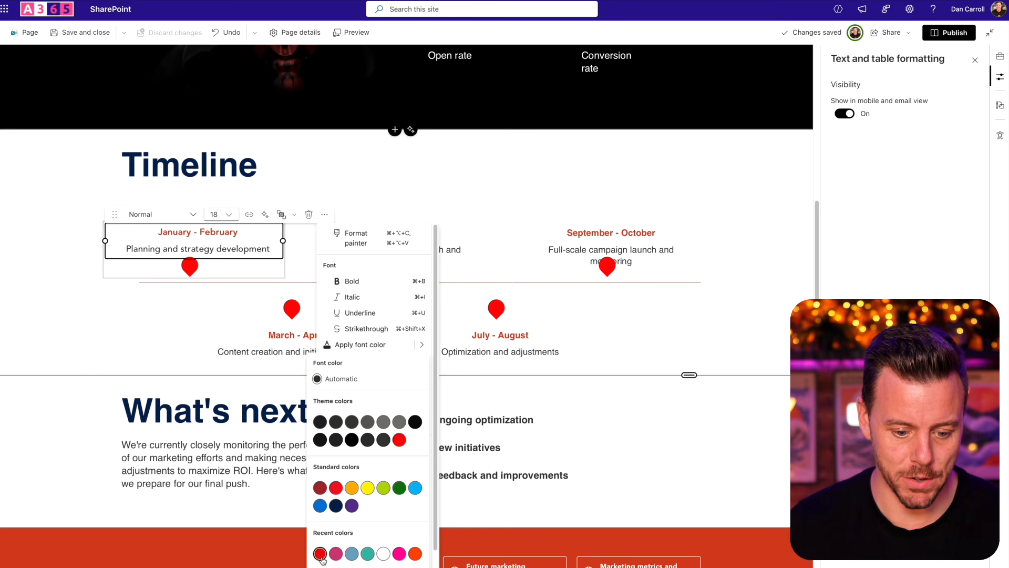
click(320, 556)
click(242, 242)
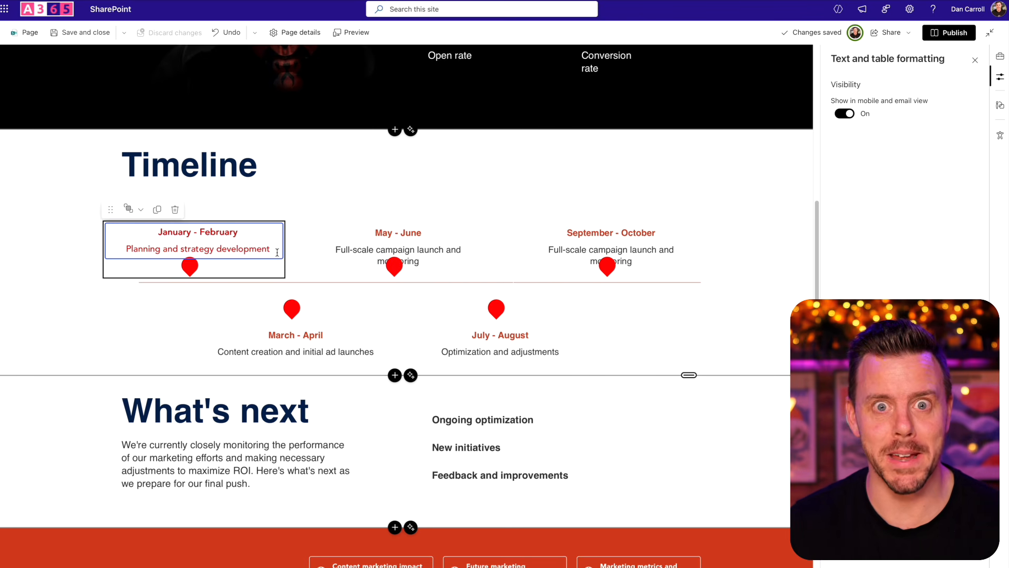
click(729, 313)
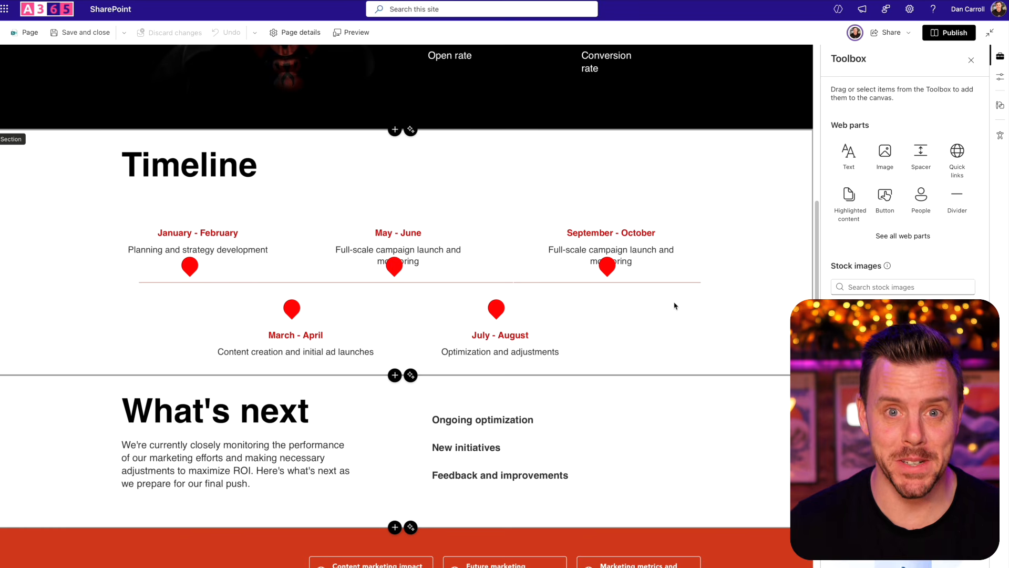
Apply the red theme colour with white accents to the Important links section.
scroll(444, 305, down, 5)
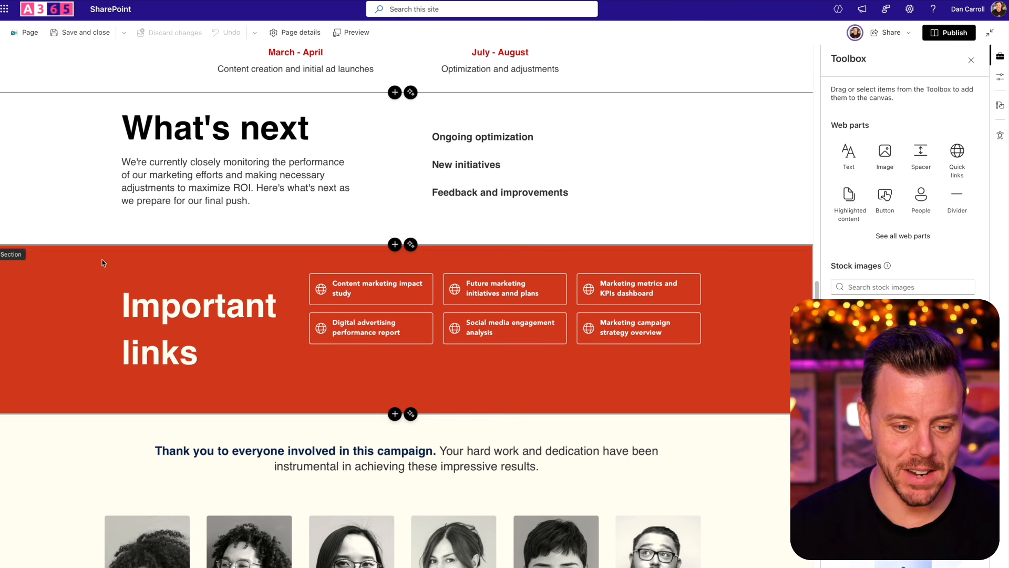
click(19, 342)
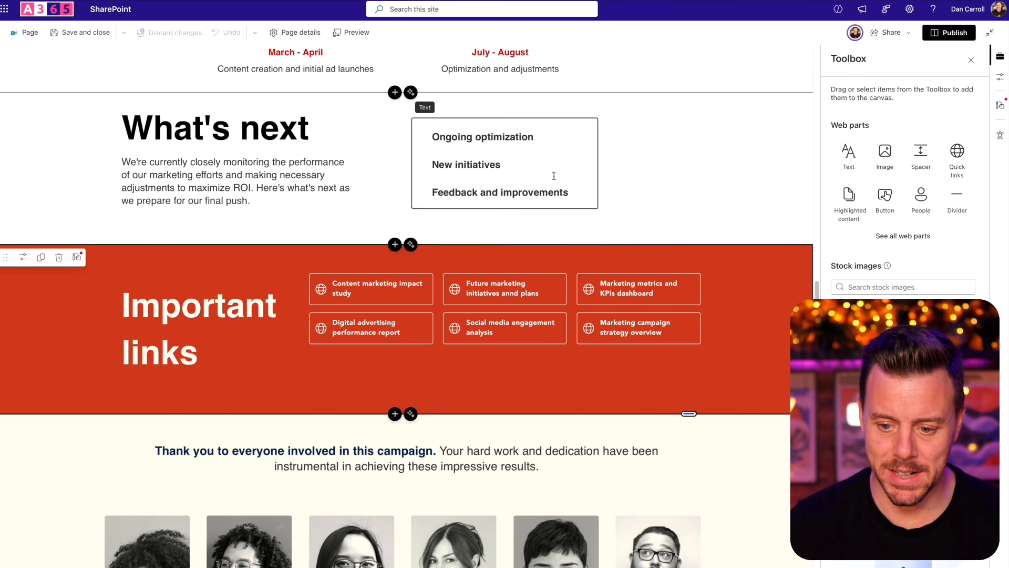
click(1000, 82)
click(880, 86)
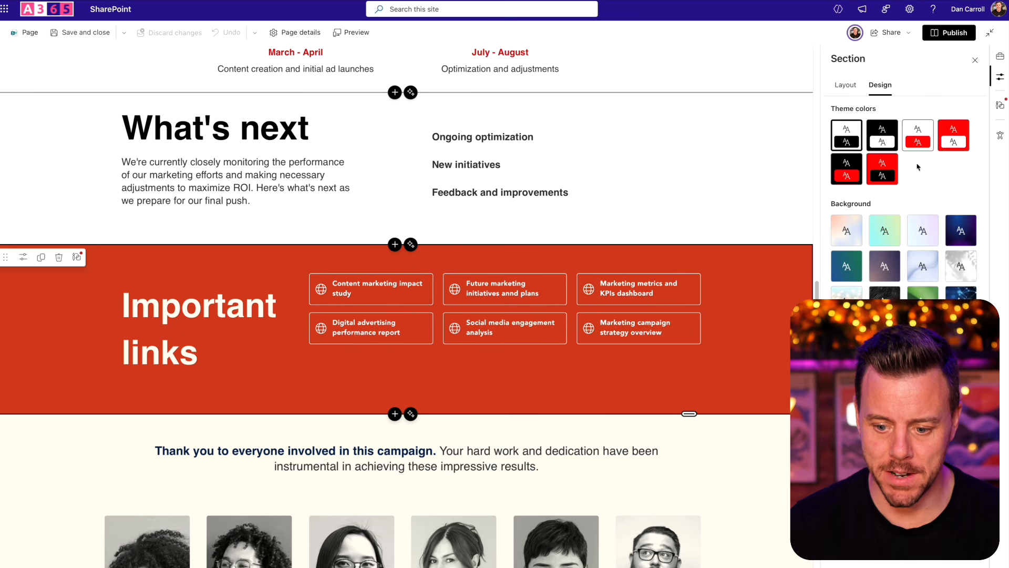
click(943, 394)
click(953, 135)
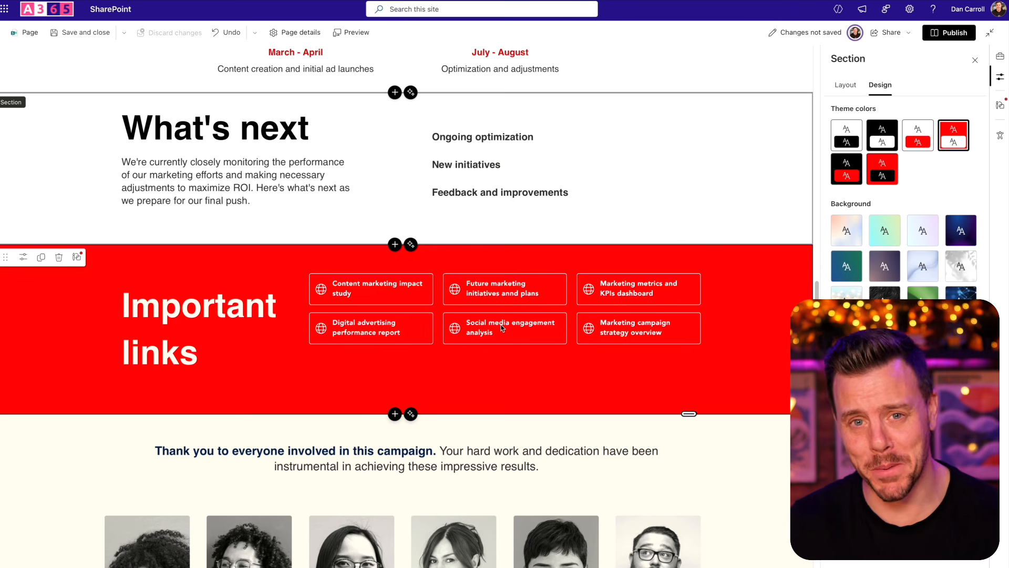
Move the quick links block slightly lower beside the Important links heading.
click(443, 339)
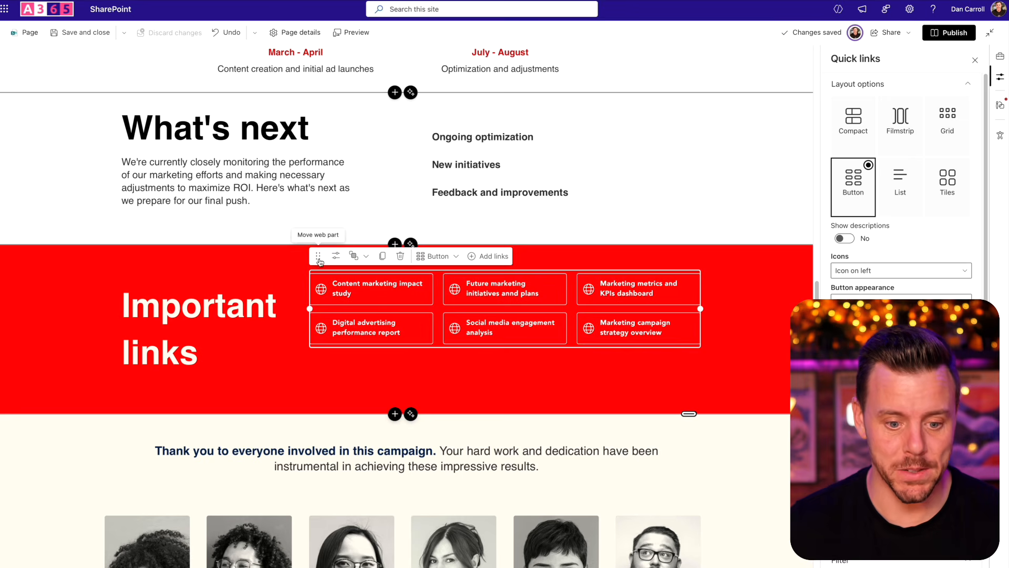
drag(319, 257, 317, 284)
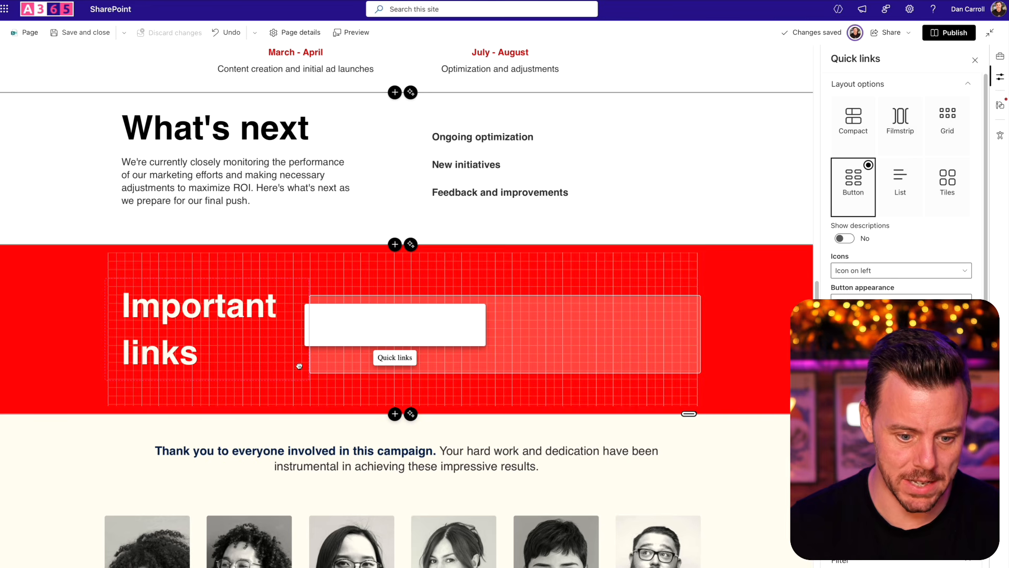
drag(299, 365, 271, 382)
Apply the white theme colour with black accents to the thank-you section containing the team portraits.
scroll(144, 317, down, 4)
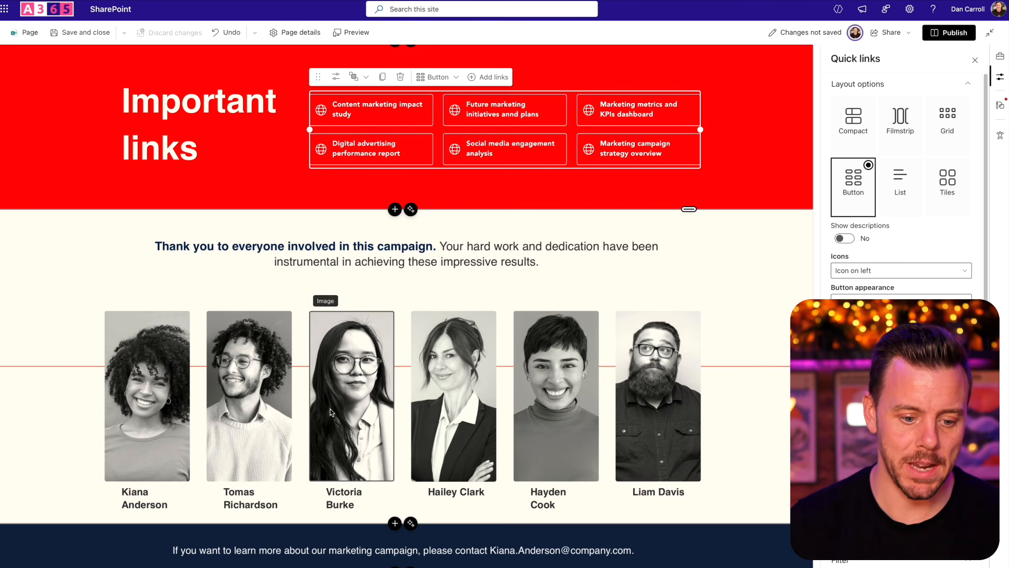
click(74, 273)
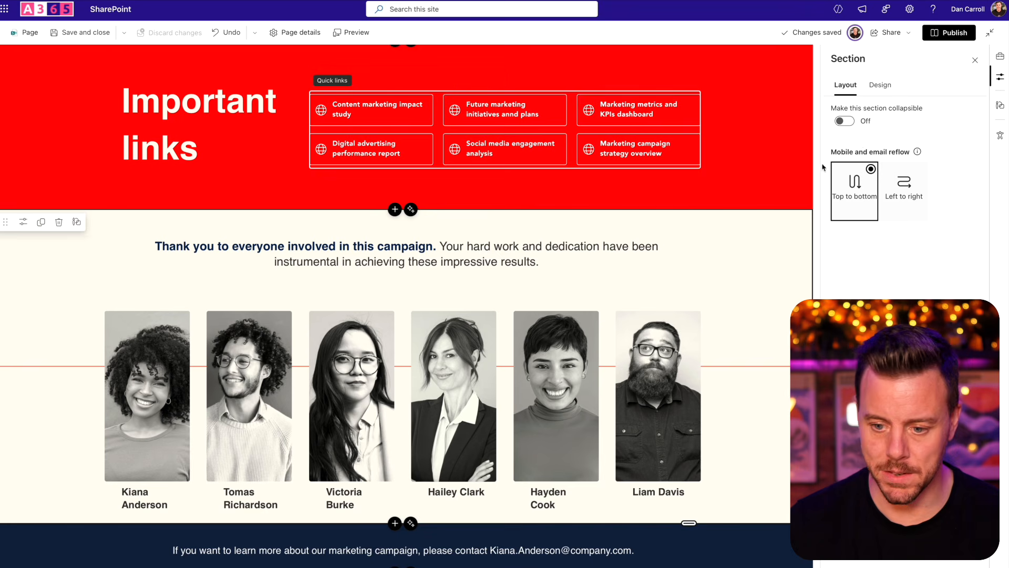
click(881, 85)
click(846, 136)
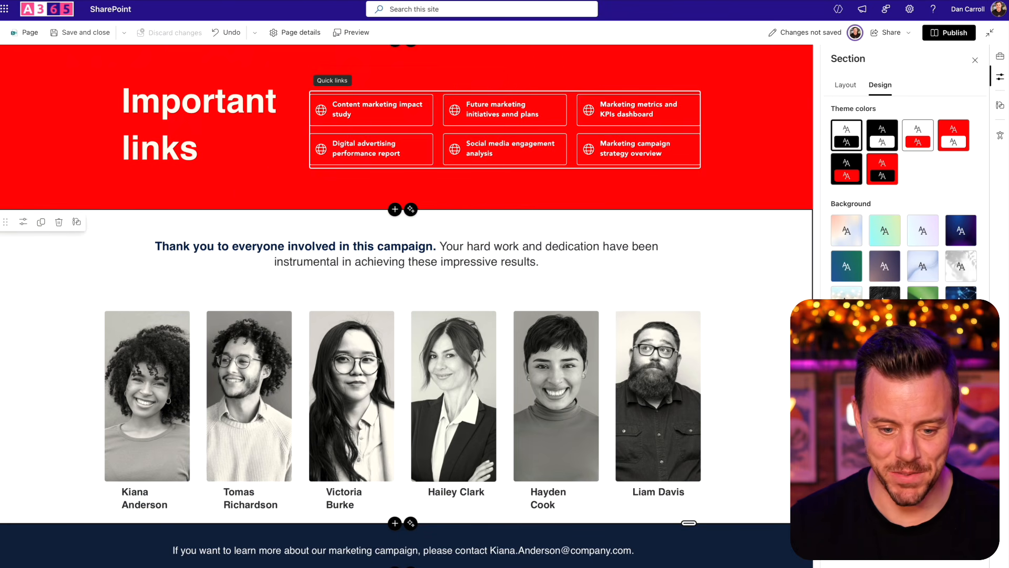
Switch to PowerPoint and set the colour saturation of the first robed portrait to 0%.
scroll(152, 342, down, 1)
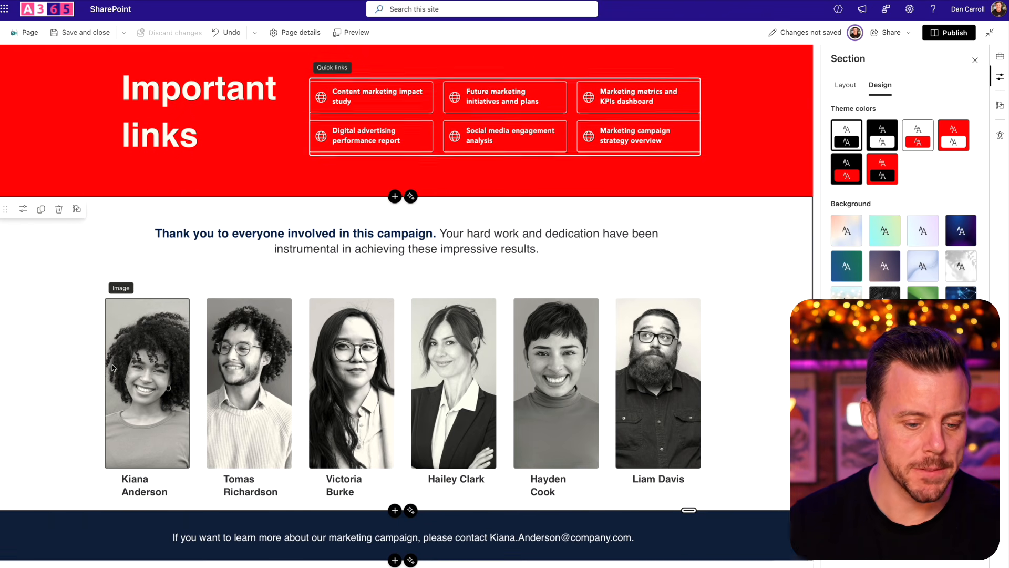
click(157, 342)
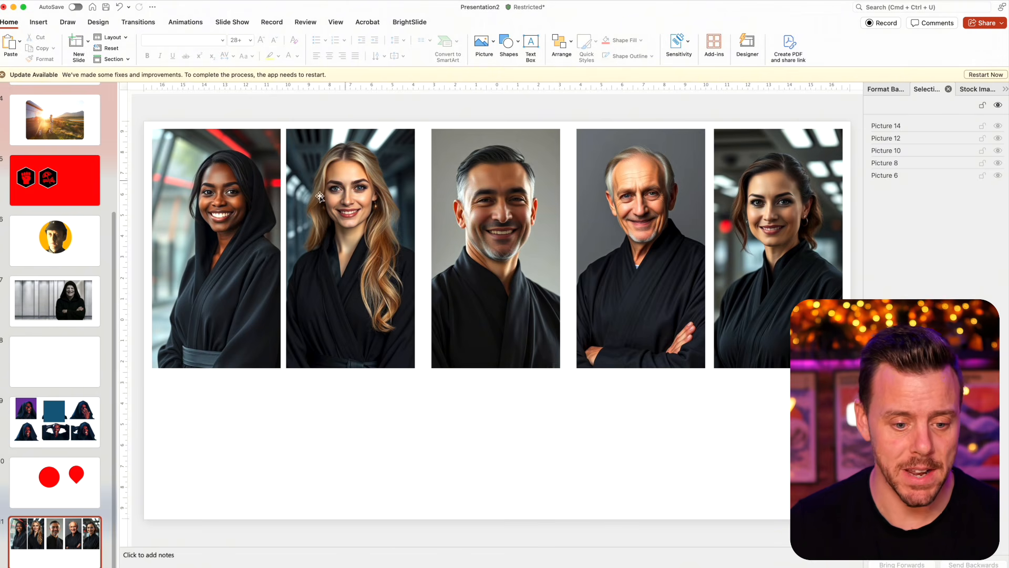
click(254, 271)
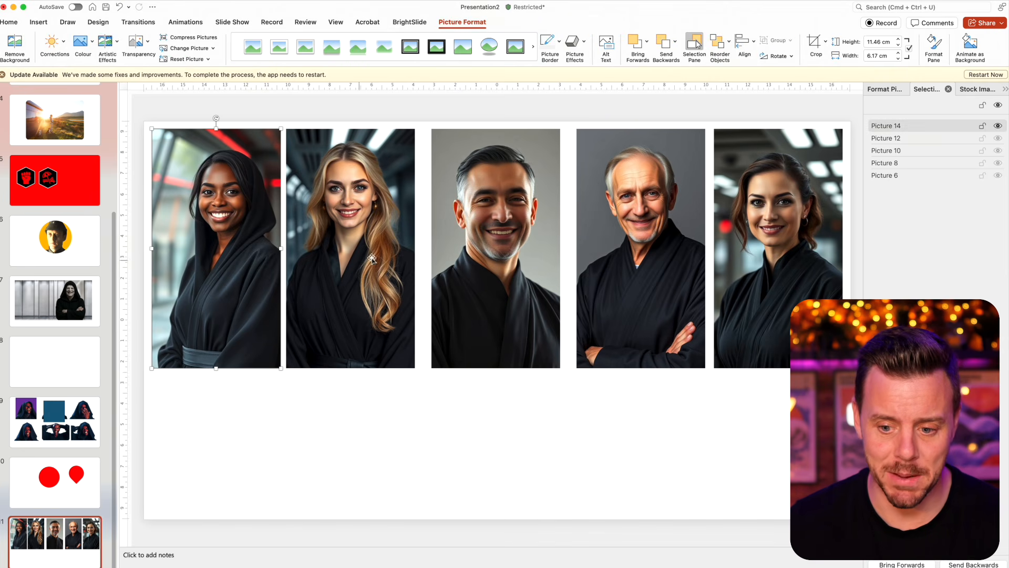
click(89, 45)
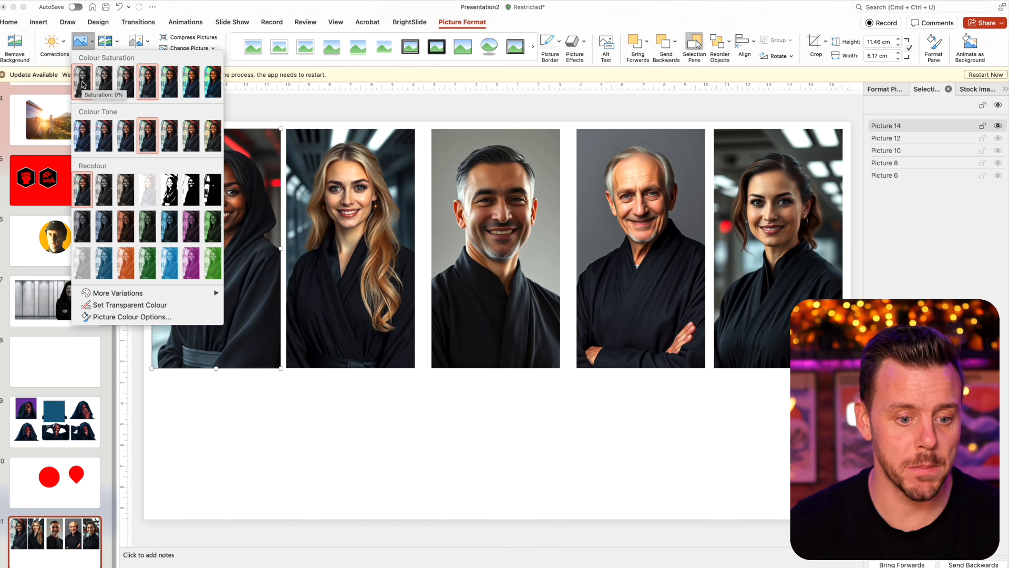
click(82, 84)
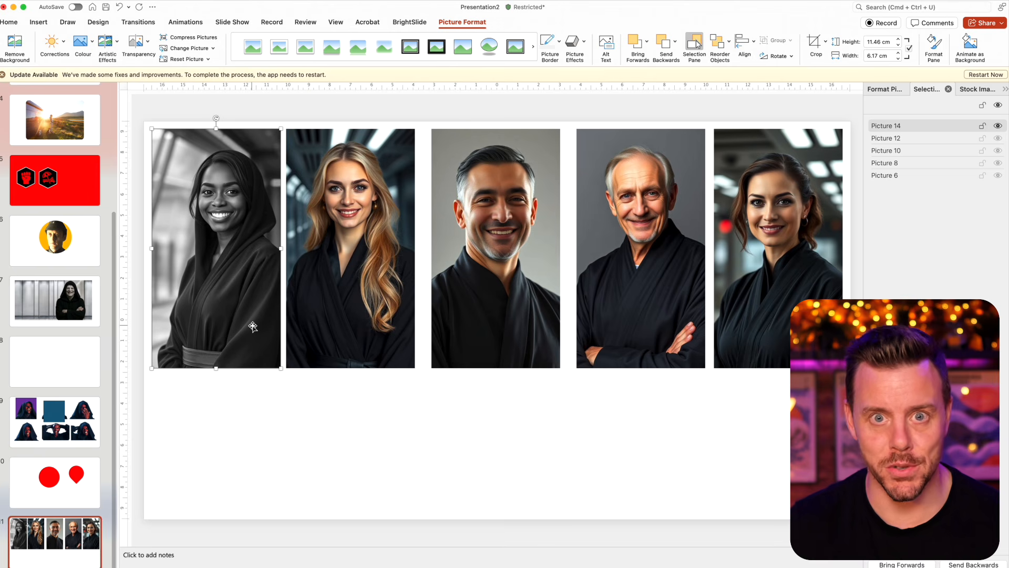
Recolour the other four robed portraits together in greyscale.
click(348, 255)
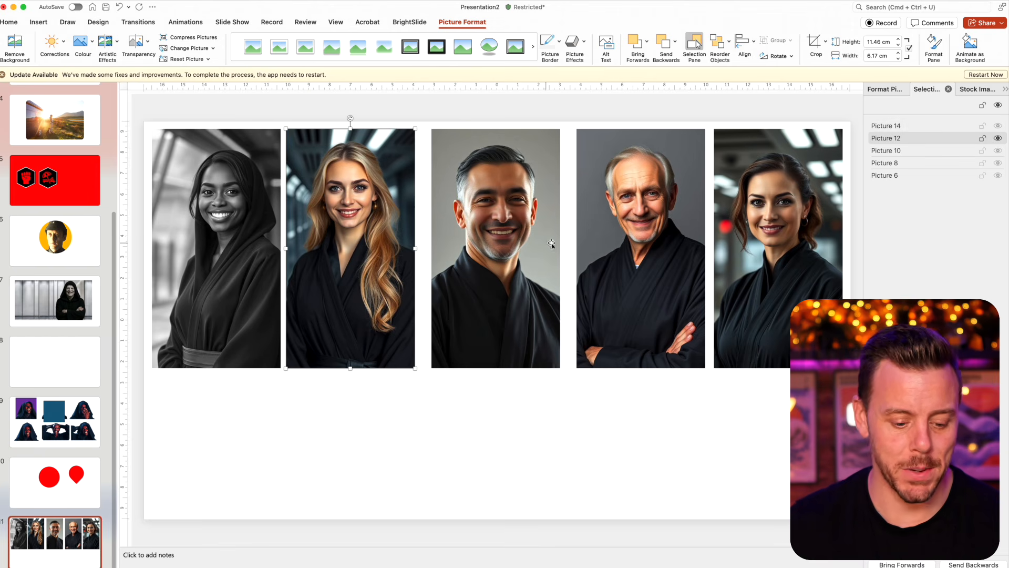
shift+click(508, 220)
shift+click(626, 219)
shift+click(772, 208)
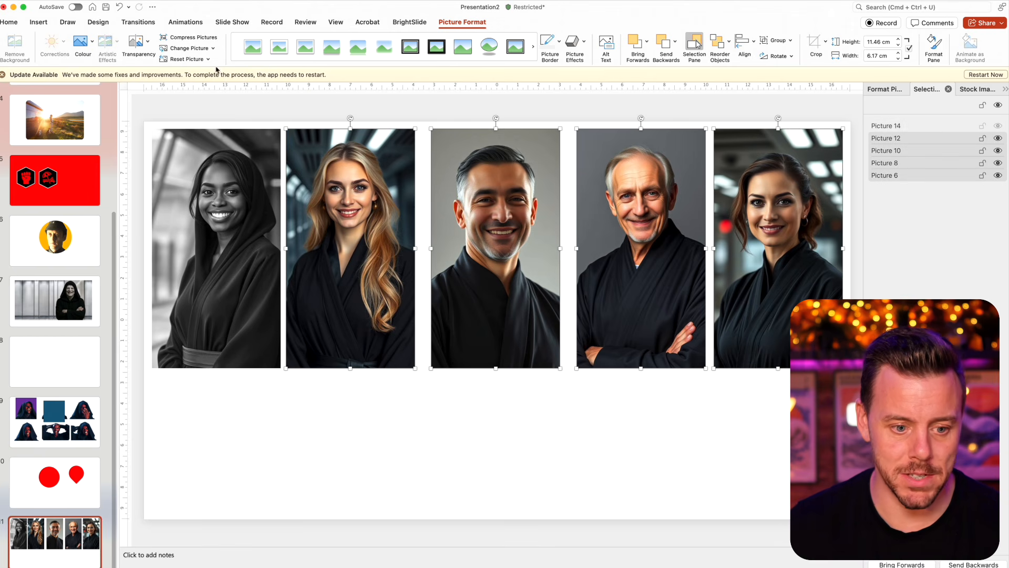
click(82, 42)
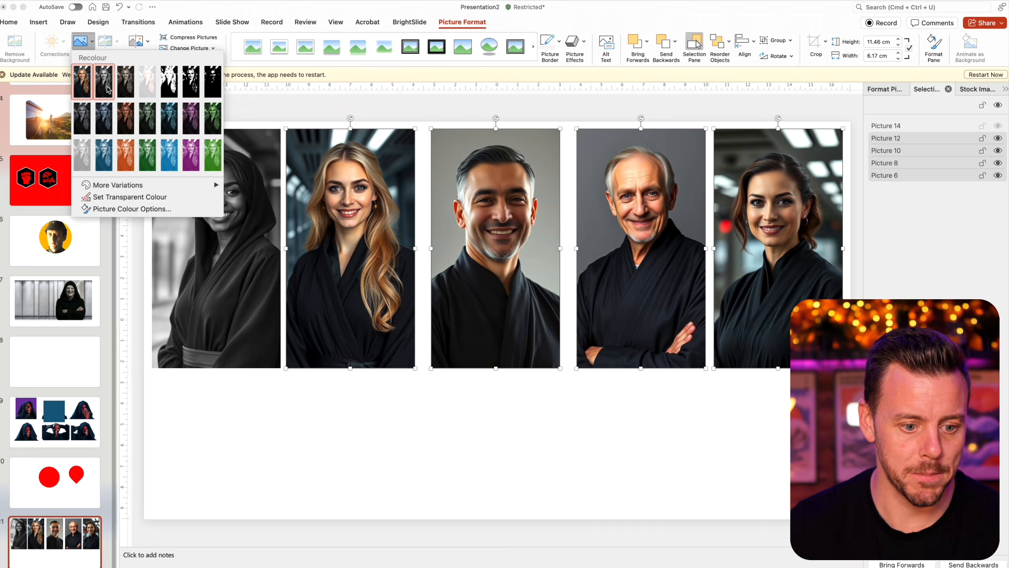
click(107, 87)
drag(511, 289, 505, 289)
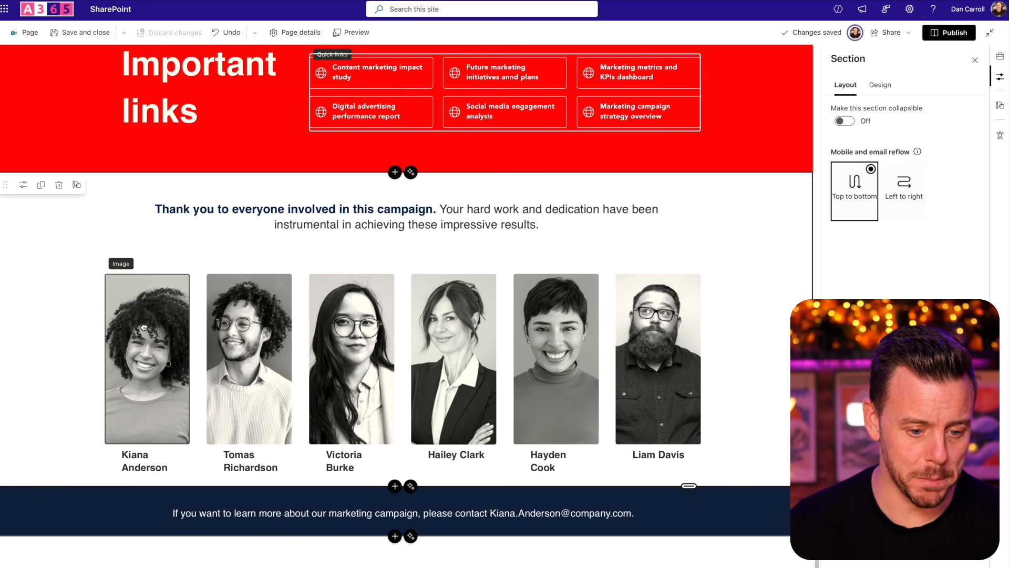
In SharePoint, start replacing the first team portrait in the thank-you section with an image uploaded from the computer.
click(141, 330)
click(221, 264)
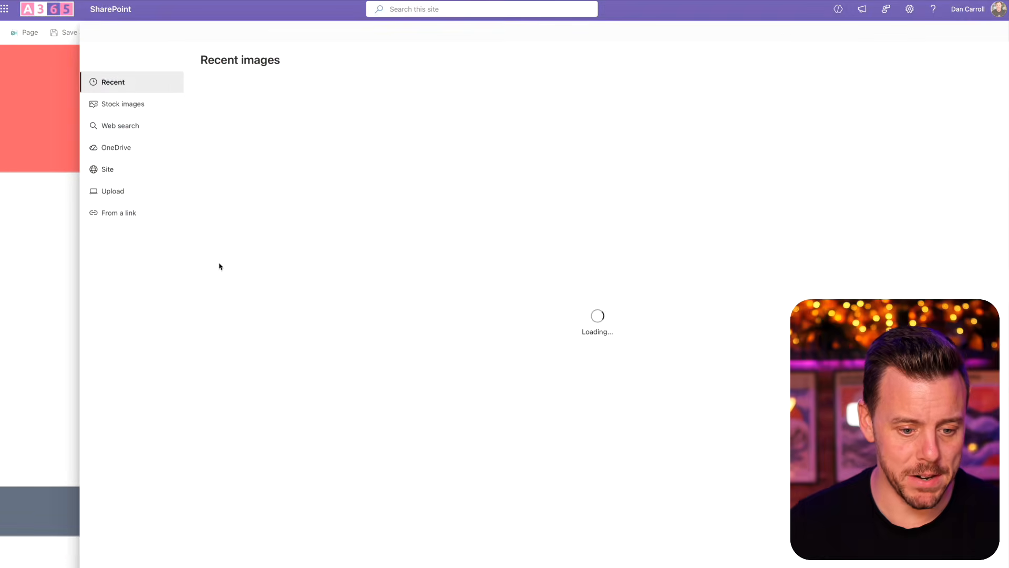
click(113, 191)
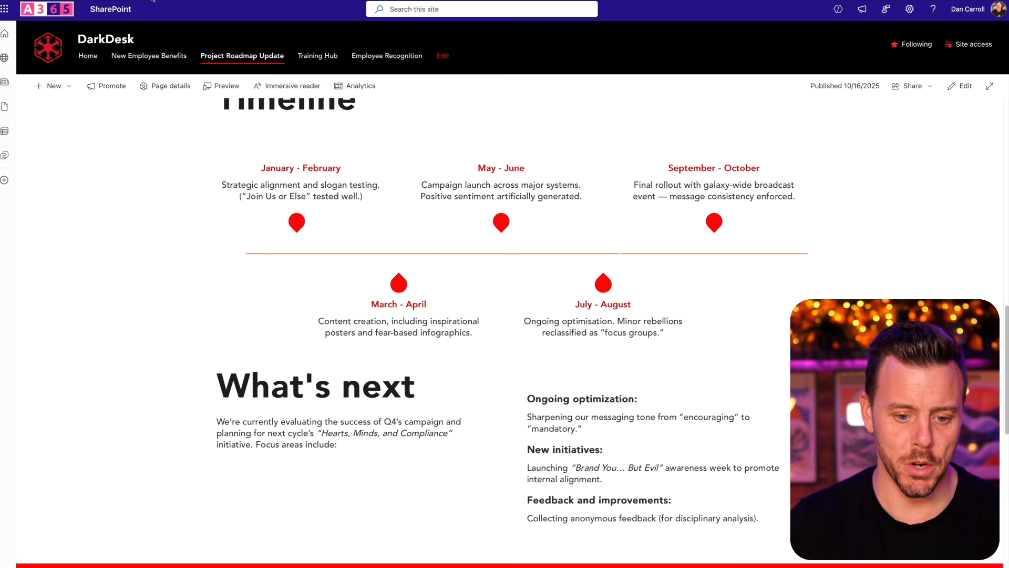
Review the finished Project Roadmap Update page from its Timeline down, and compare the original templates with the Sith-themed pages on the design board.
scroll(277, 327, down, 10)
scroll(271, 329, down, 2)
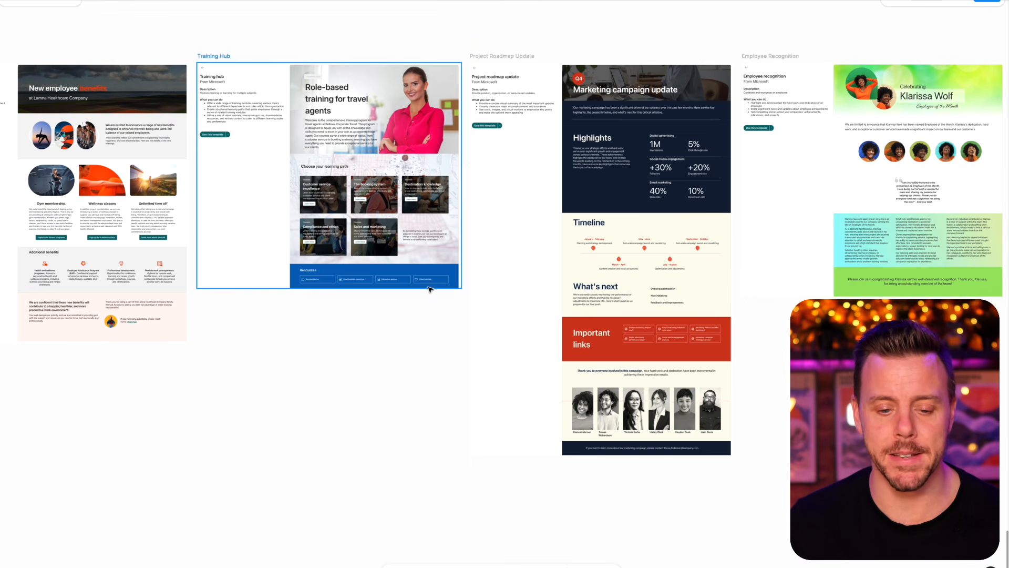
scroll(429, 288, up, 5)
scroll(430, 289, up, 5)
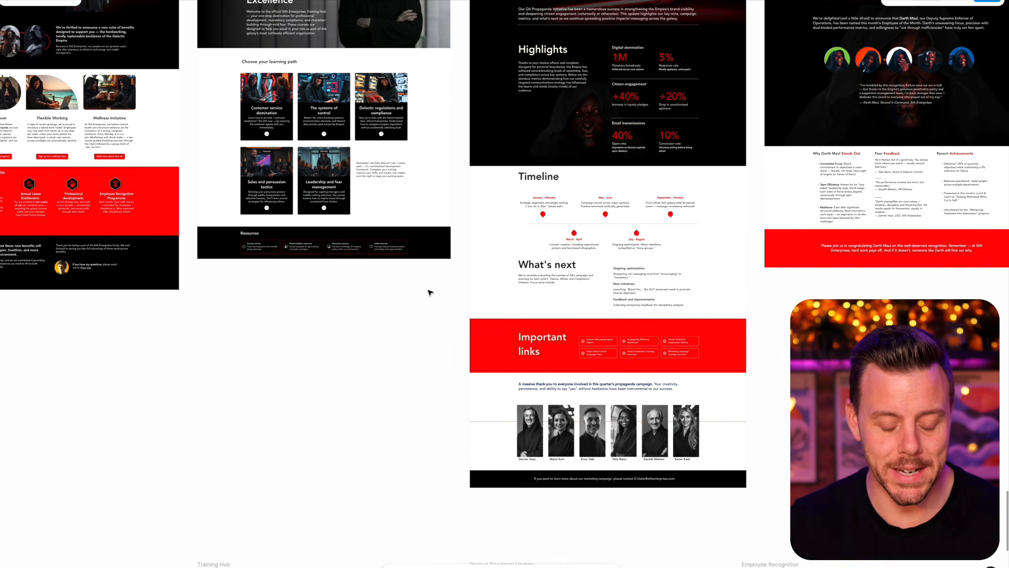
scroll(430, 290, up, 5)
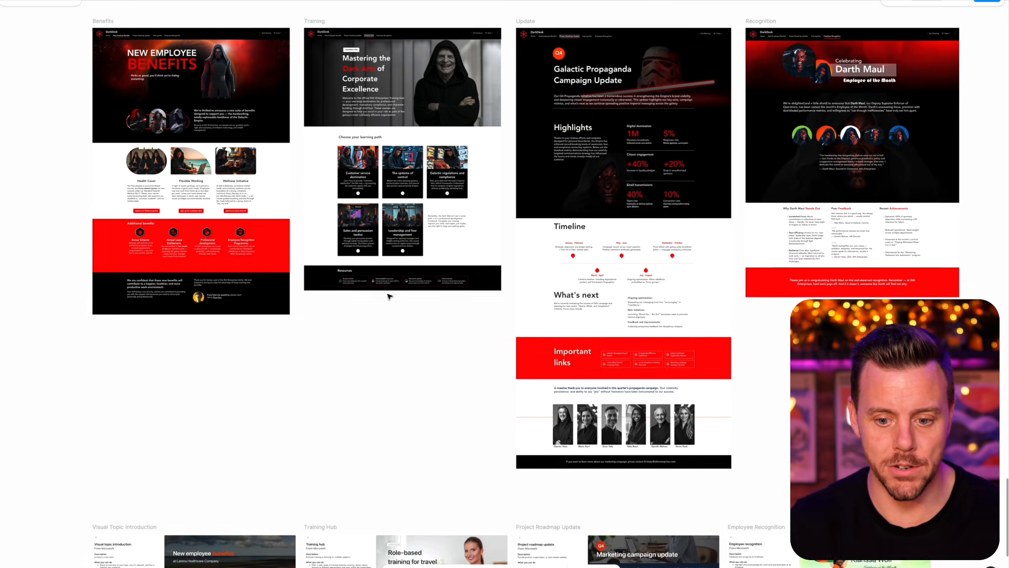
Examine the finished Benefits, Training, Update and Recognition page designs side by side on the design board.
scroll(389, 296, up, 1)
click(190, 168)
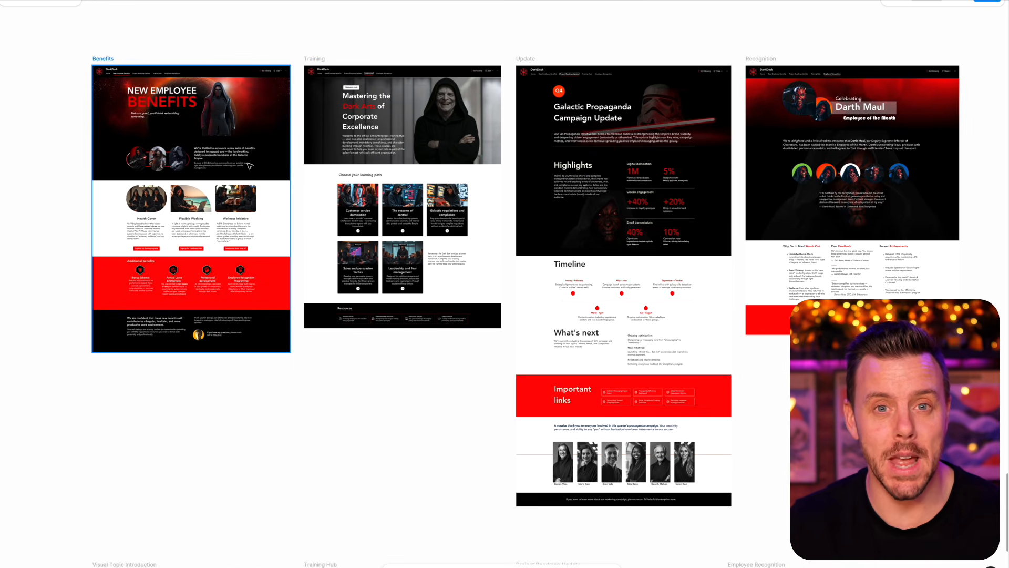
click(704, 179)
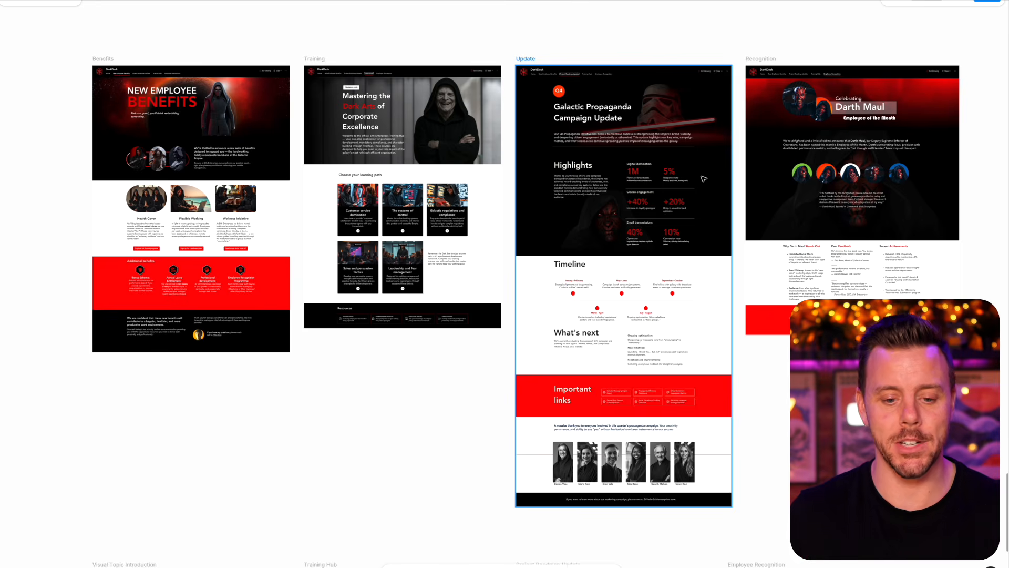
click(392, 40)
click(198, 184)
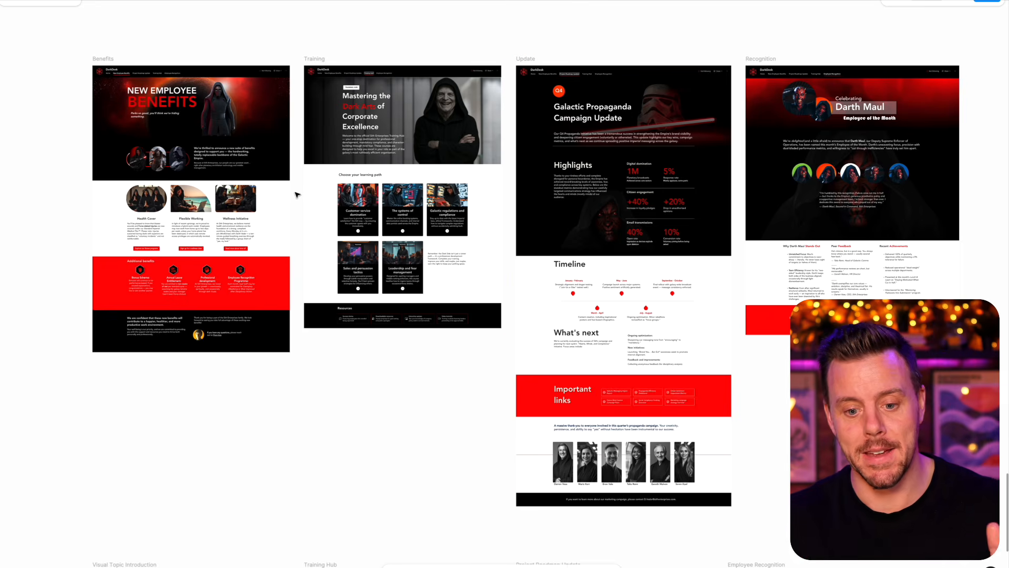
click(560, 203)
click(859, 244)
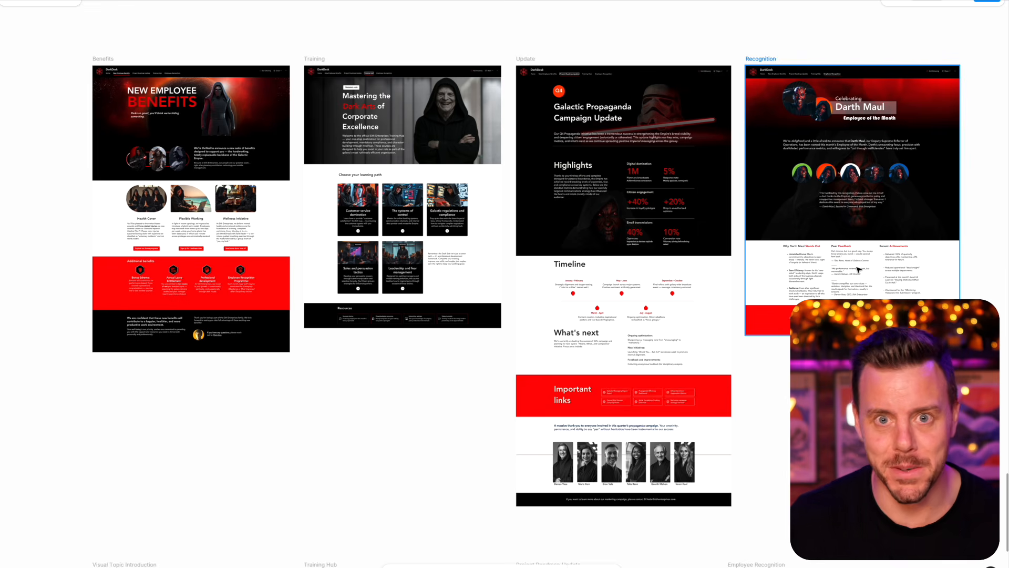
scroll(857, 270, down, 5)
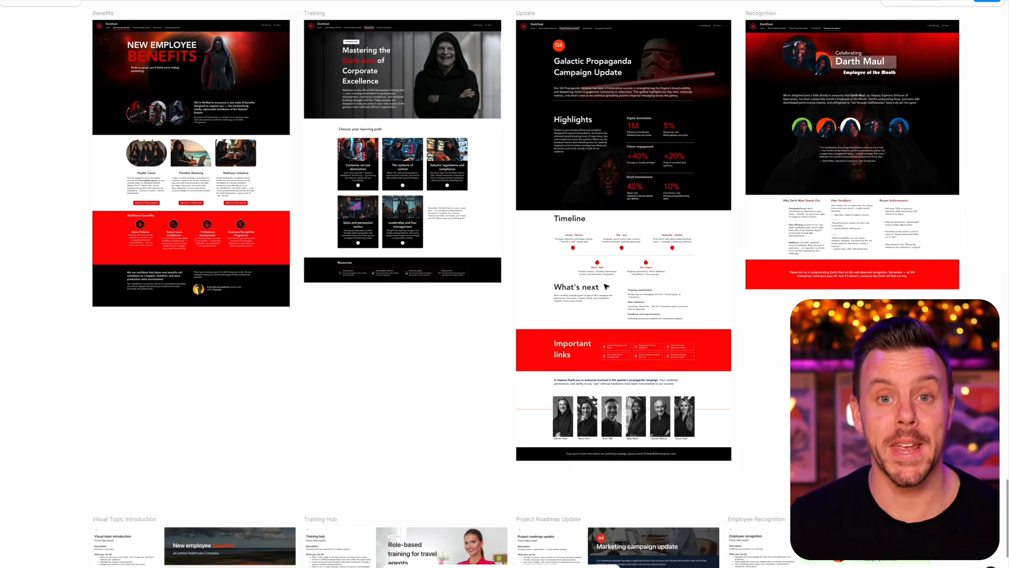
scroll(639, 409, up, 5)
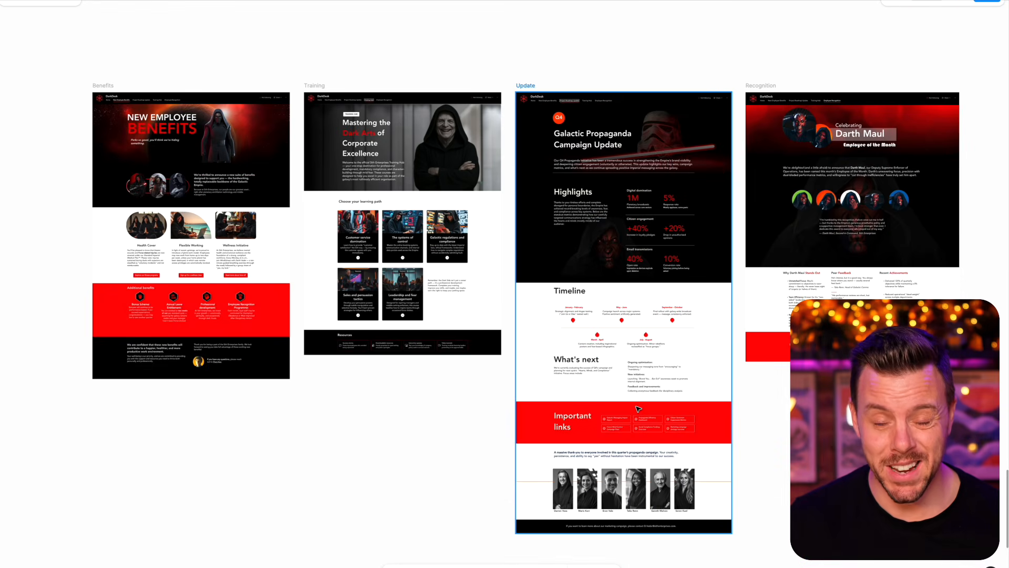